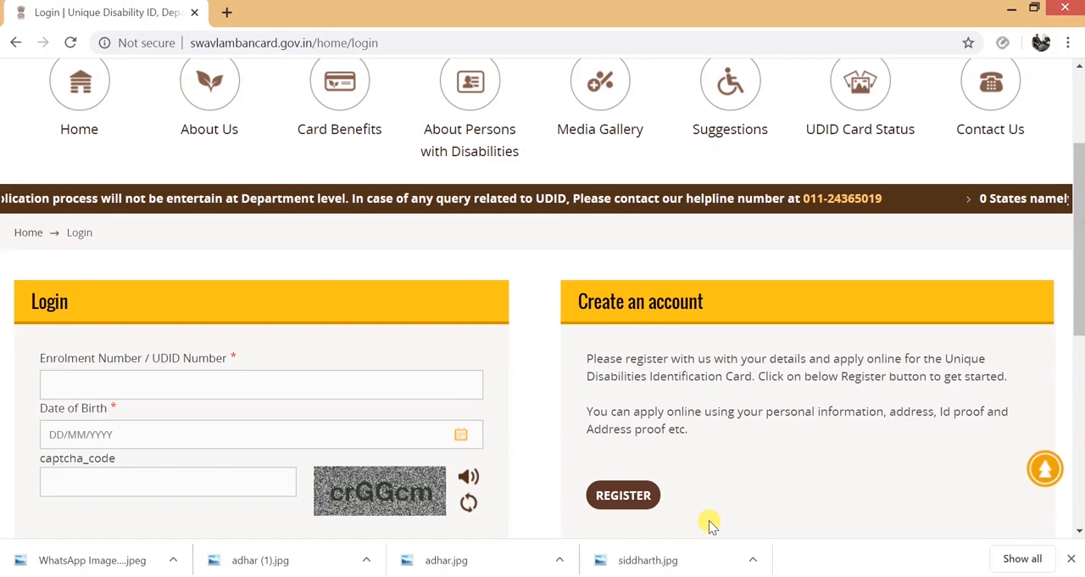
- Open the new account registration form for the Unique Disability ID card and show its Personal Details section
{"action": "scroll", "coordinate": [709, 521], "scroll_direction": "up", "scroll_amount": 2}
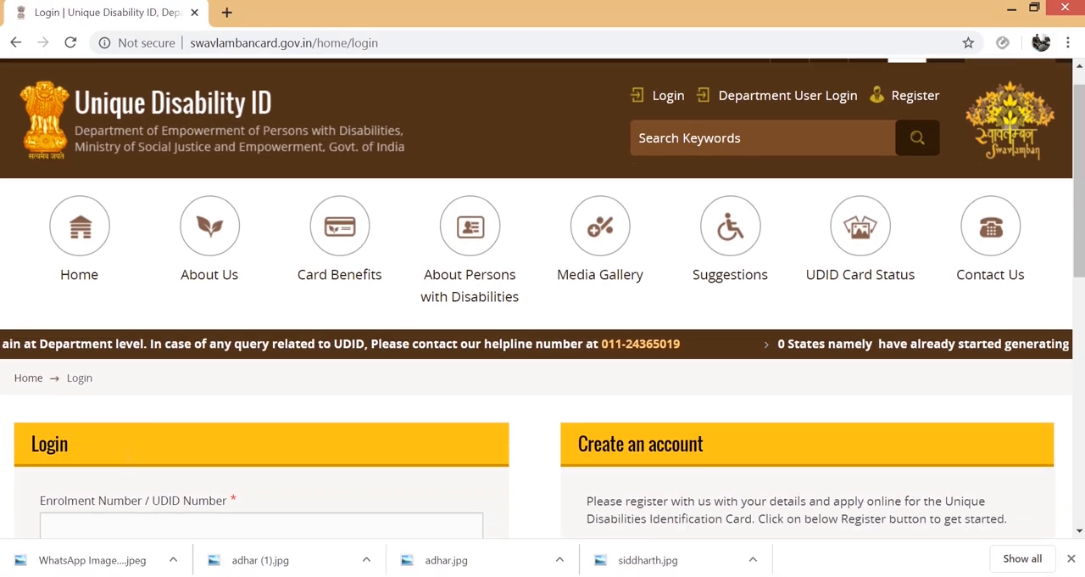
{"action": "scroll", "coordinate": [543, 297], "scroll_direction": "down", "scroll_amount": 3}
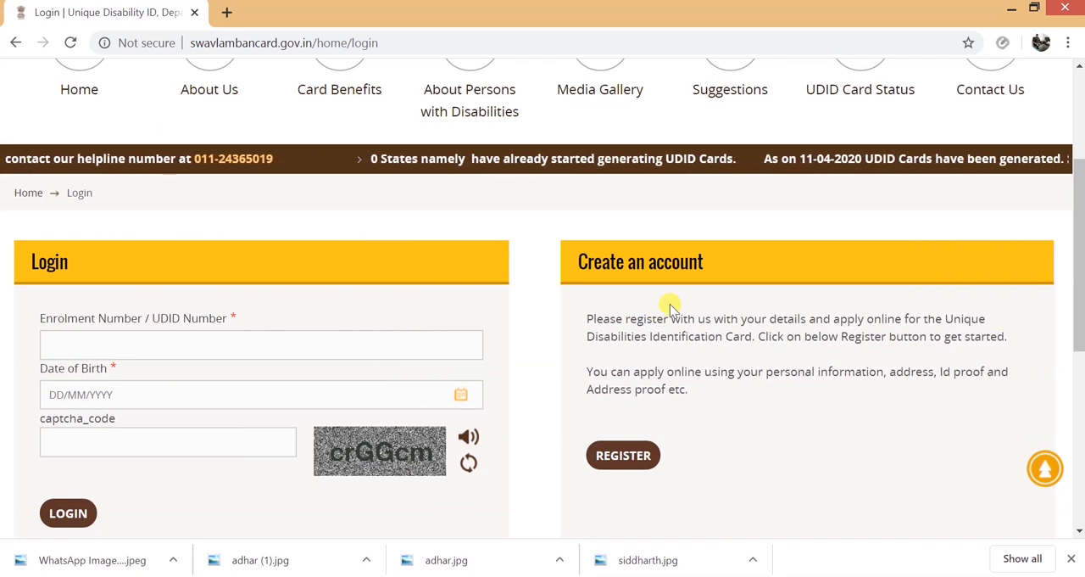
{"action": "left_click", "coordinate": [624, 455]}
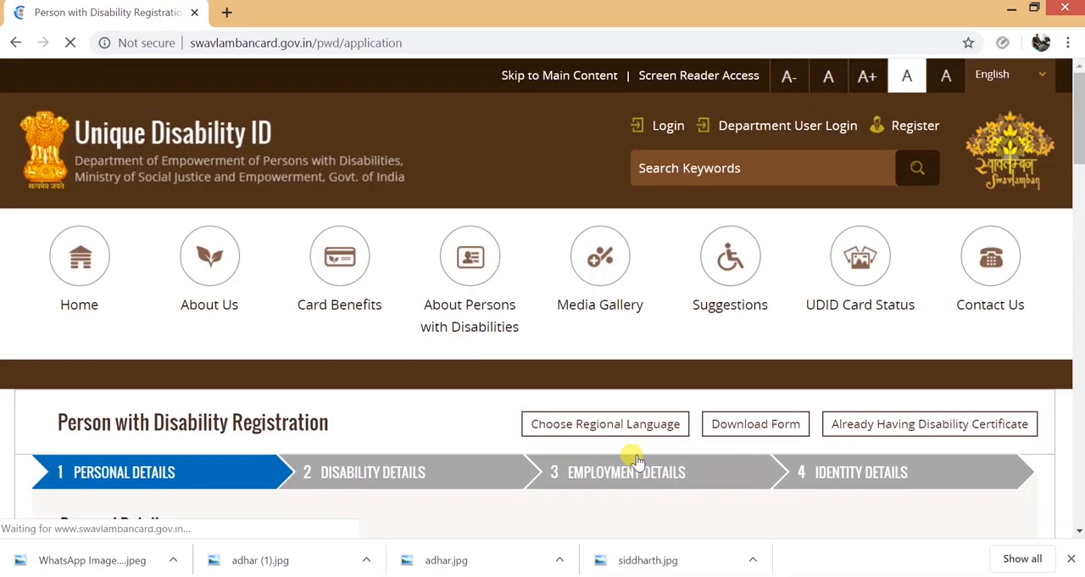
{"action": "scroll", "coordinate": [632, 456], "scroll_direction": "down", "scroll_amount": 3}
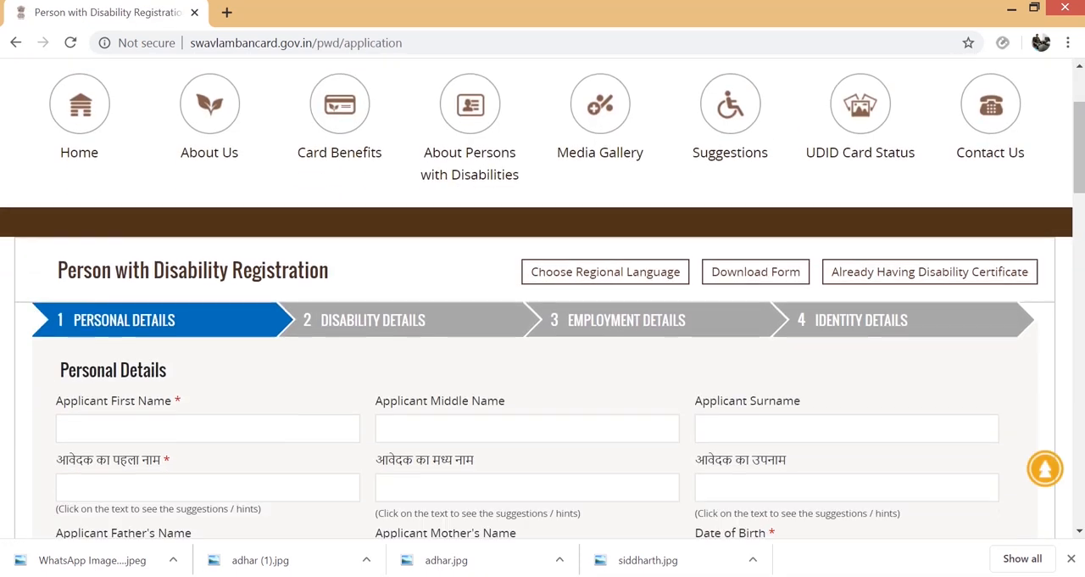
{"action": "scroll", "coordinate": [505, 294], "scroll_direction": "down", "scroll_amount": 2}
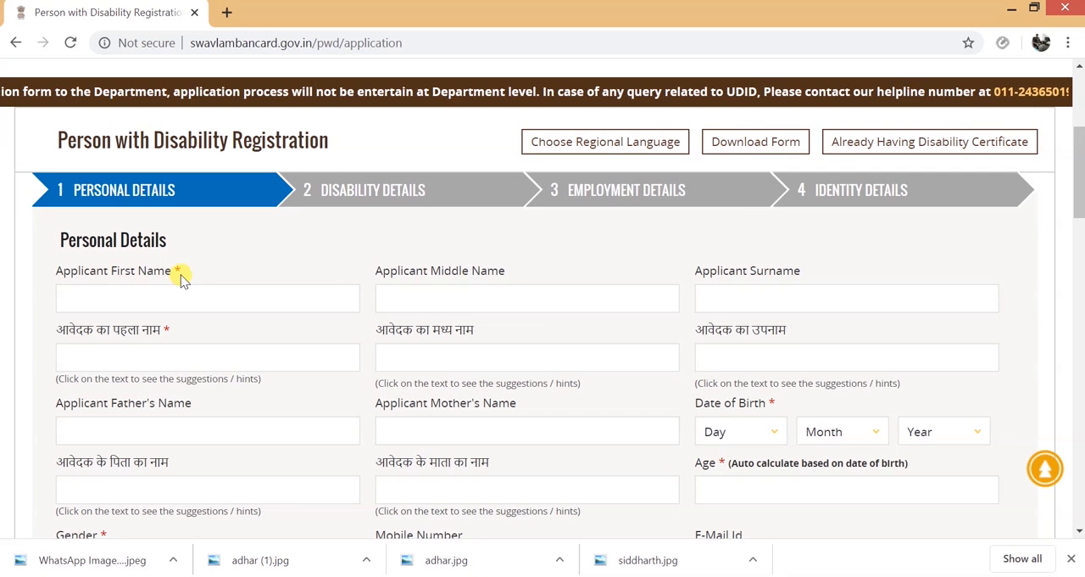
- View the available regional languages for the registration form, then close the language selection without choosing one
{"action": "left_click", "coordinate": [564, 145]}
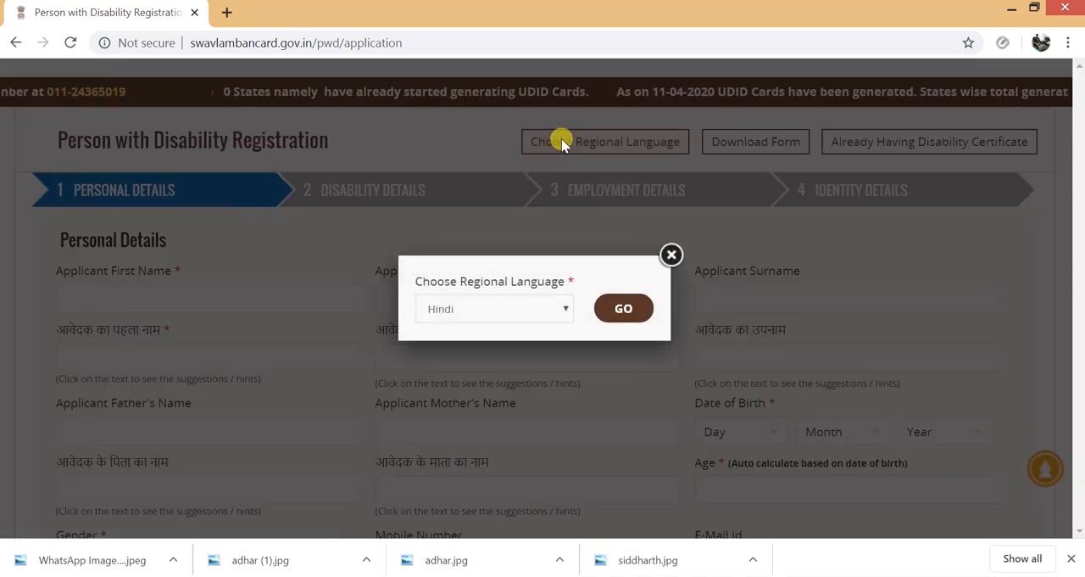
{"action": "left_click", "coordinate": [565, 311]}
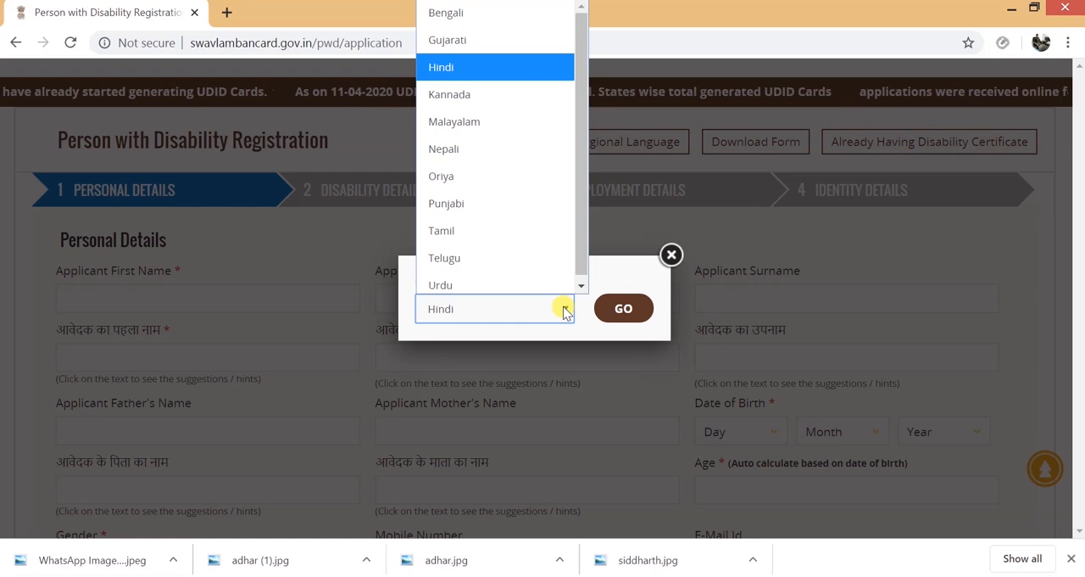
{"action": "left_click", "coordinate": [671, 256]}
{"action": "left_click", "coordinate": [673, 257]}
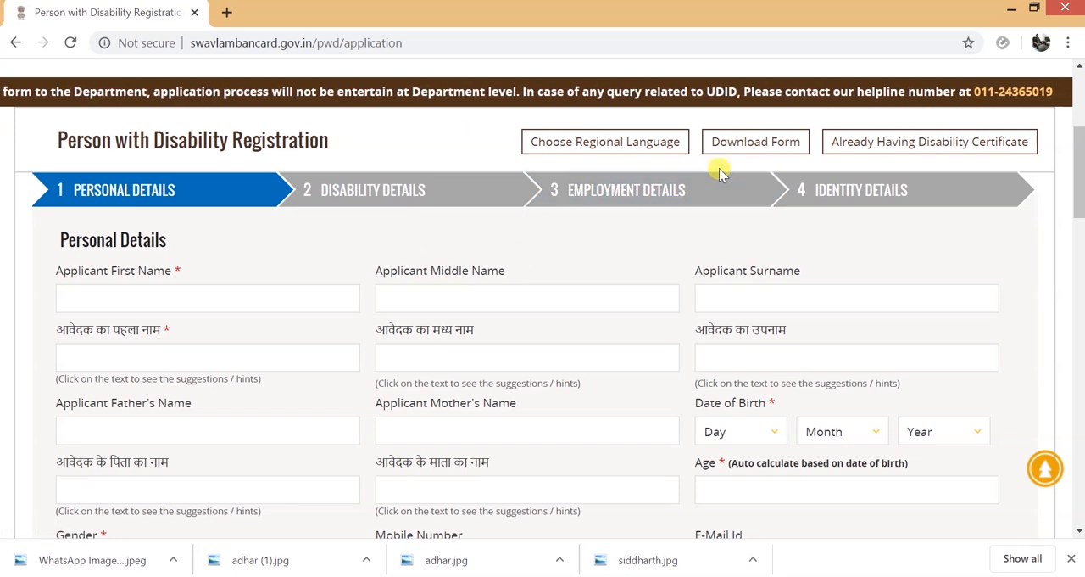
- Open the downloadable PDF registration form and review its Personal Details and Address Details sections
{"action": "left_click", "coordinate": [771, 151]}
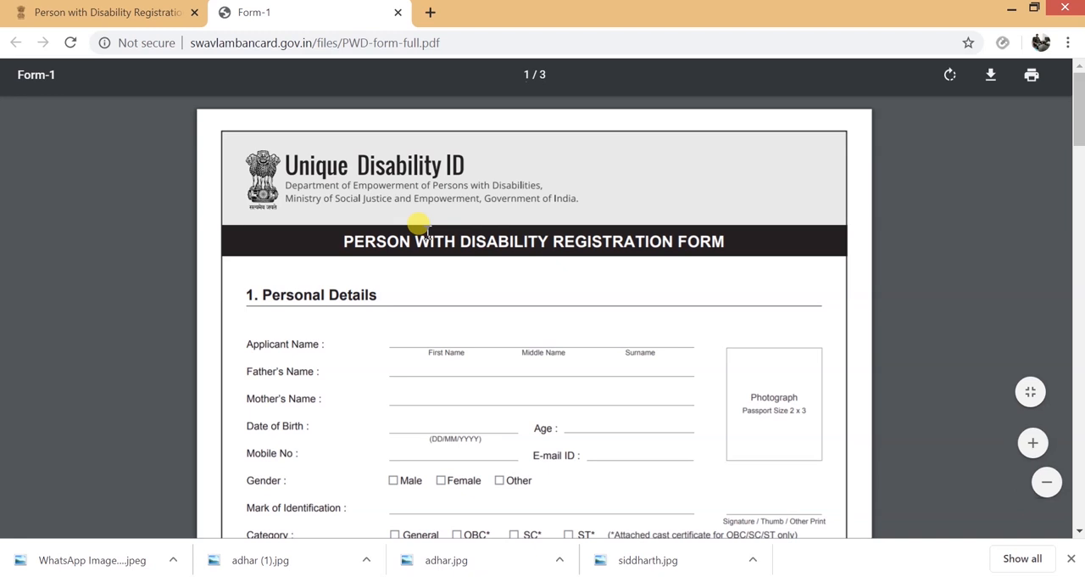
{"action": "scroll", "coordinate": [484, 223], "scroll_direction": "down", "scroll_amount": 4}
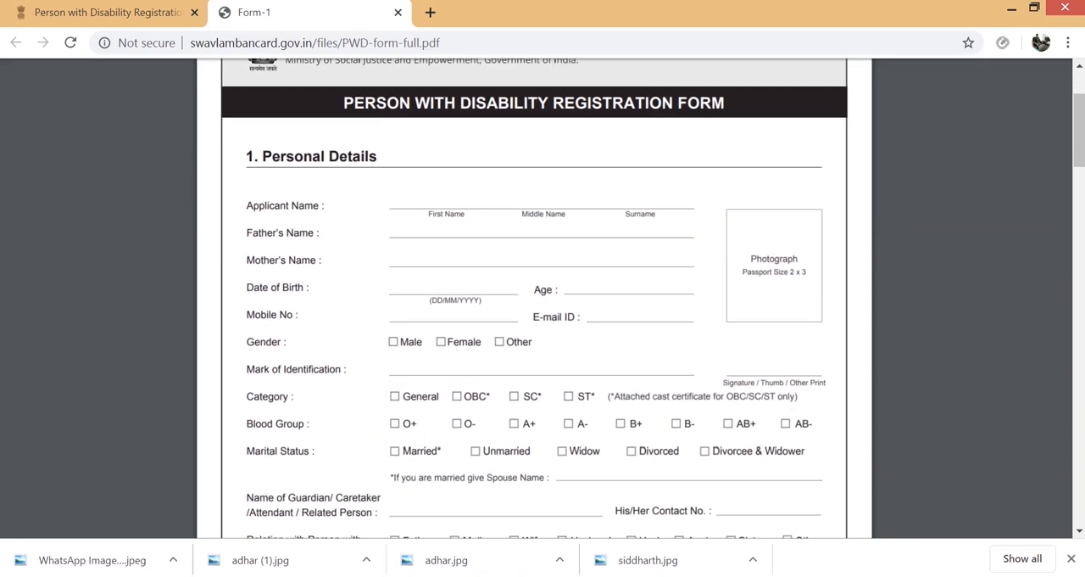
{"action": "scroll", "coordinate": [744, 286], "scroll_direction": "down", "scroll_amount": 5}
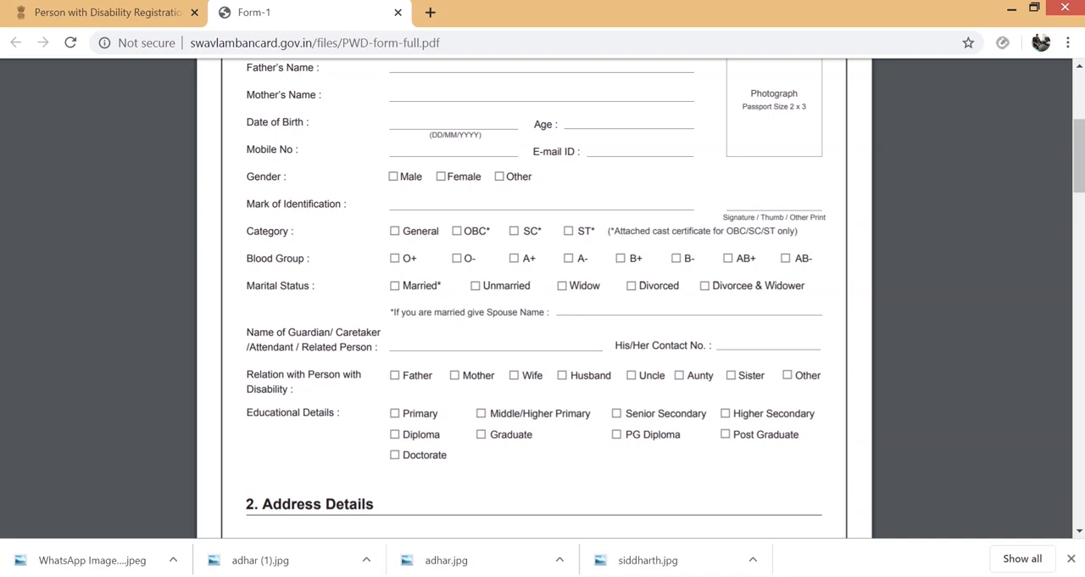
{"action": "scroll", "coordinate": [542, 297], "scroll_direction": "down", "scroll_amount": 1}
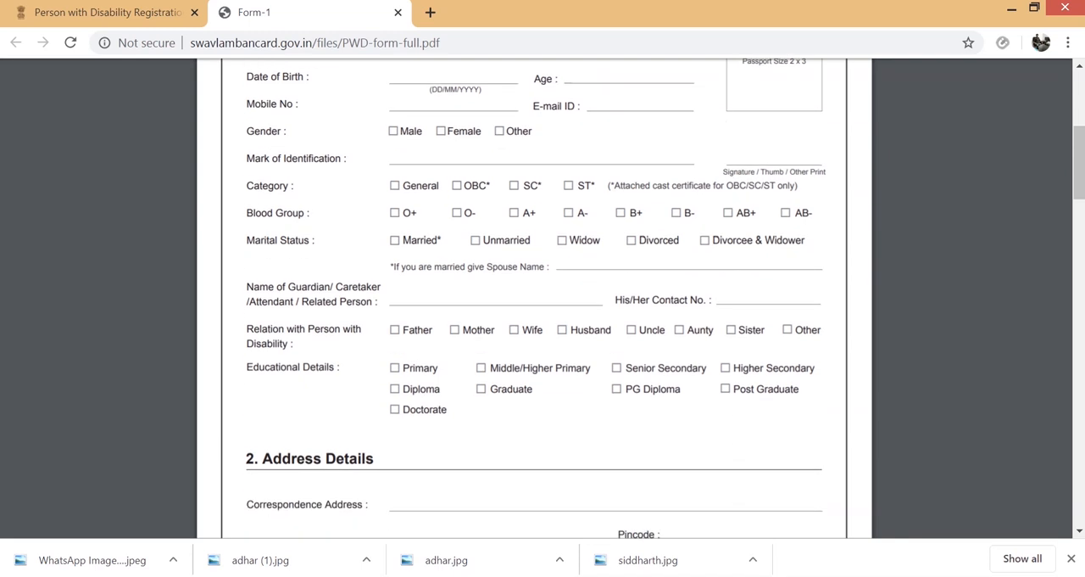
{"action": "scroll", "coordinate": [542, 297], "scroll_direction": "down", "scroll_amount": 4}
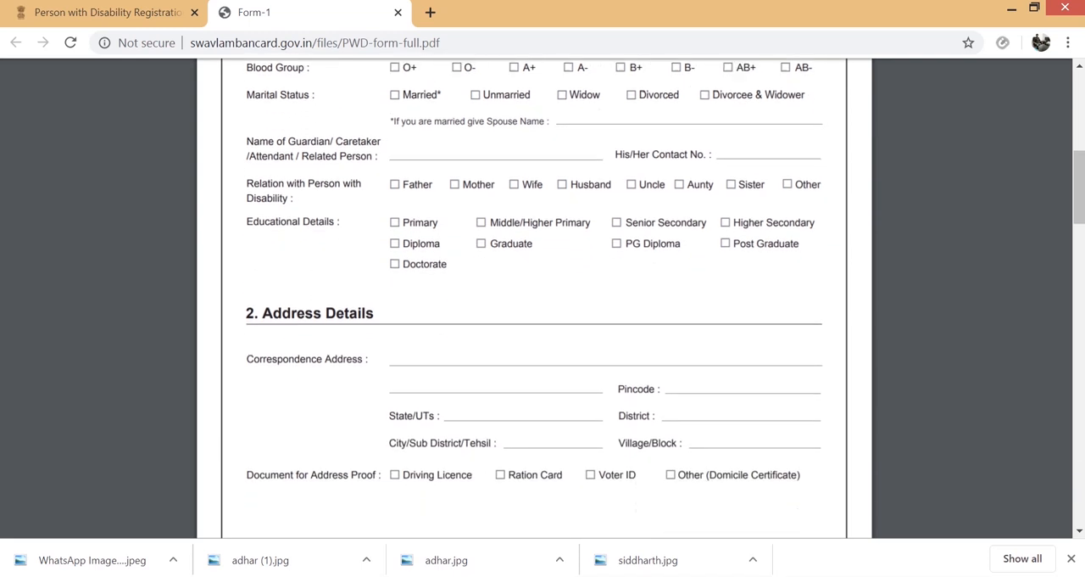
{"action": "scroll", "coordinate": [543, 296], "scroll_direction": "down", "scroll_amount": 3}
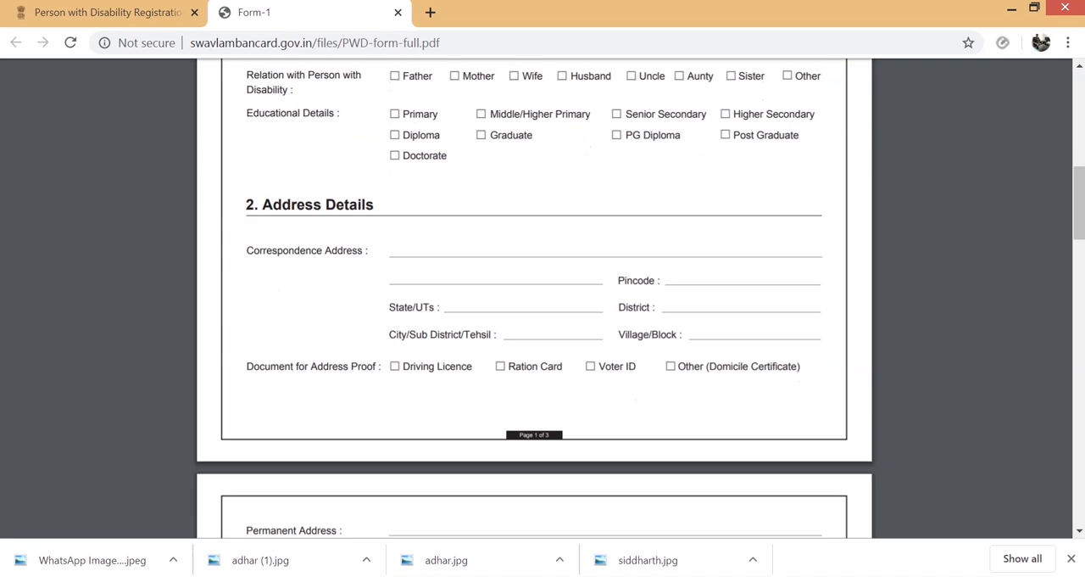
{"action": "scroll", "coordinate": [543, 297], "scroll_direction": "down", "scroll_amount": 3}
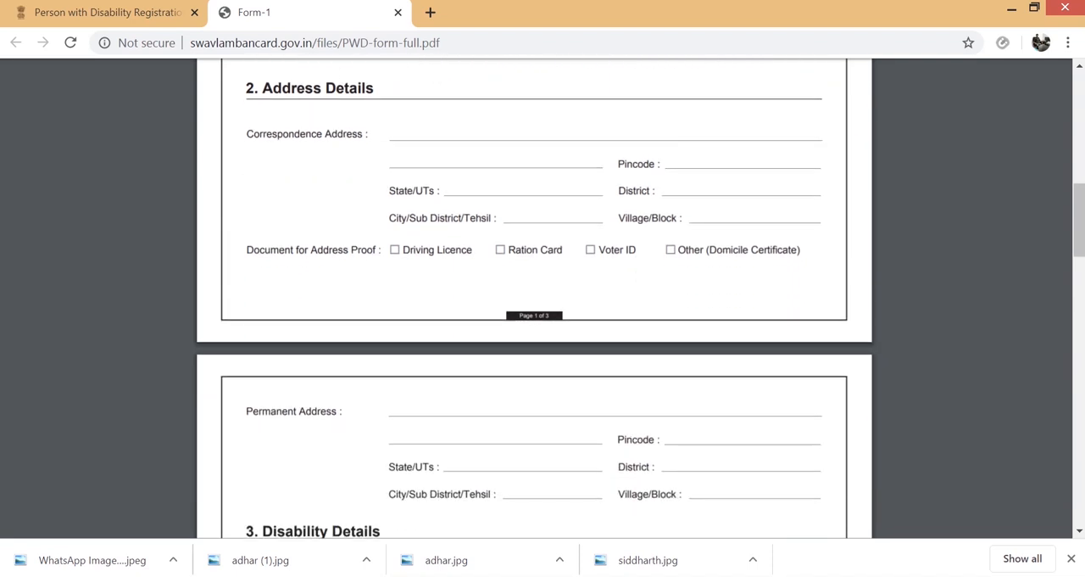
{"action": "scroll", "coordinate": [543, 297], "scroll_direction": "down", "scroll_amount": 2}
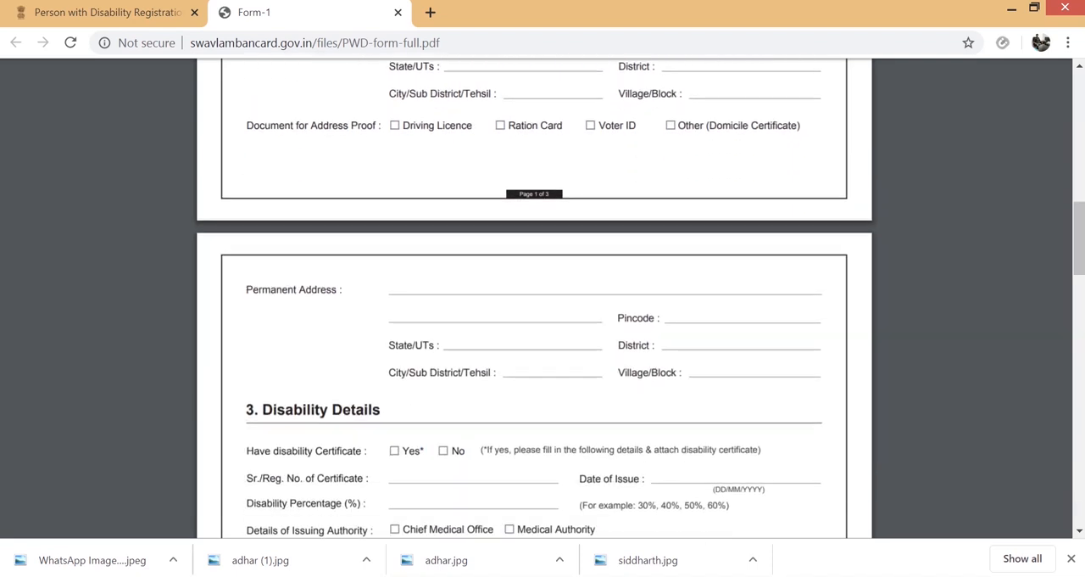
{"action": "scroll", "coordinate": [542, 297], "scroll_direction": "down", "scroll_amount": 3}
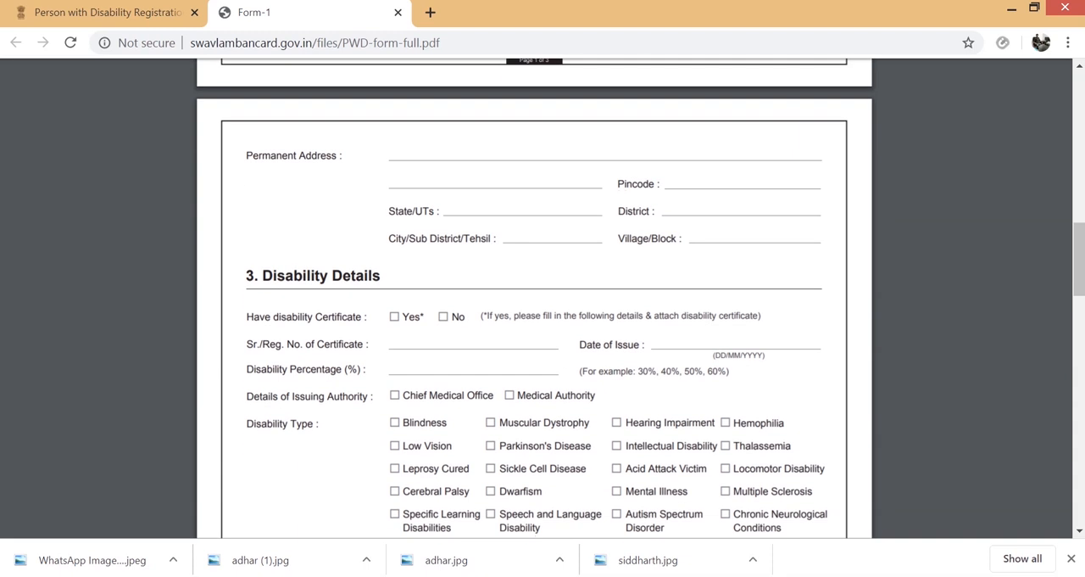
{"action": "scroll", "coordinate": [543, 296], "scroll_direction": "up", "scroll_amount": 12}
{"action": "scroll", "coordinate": [543, 296], "scroll_direction": "down", "scroll_amount": 4}
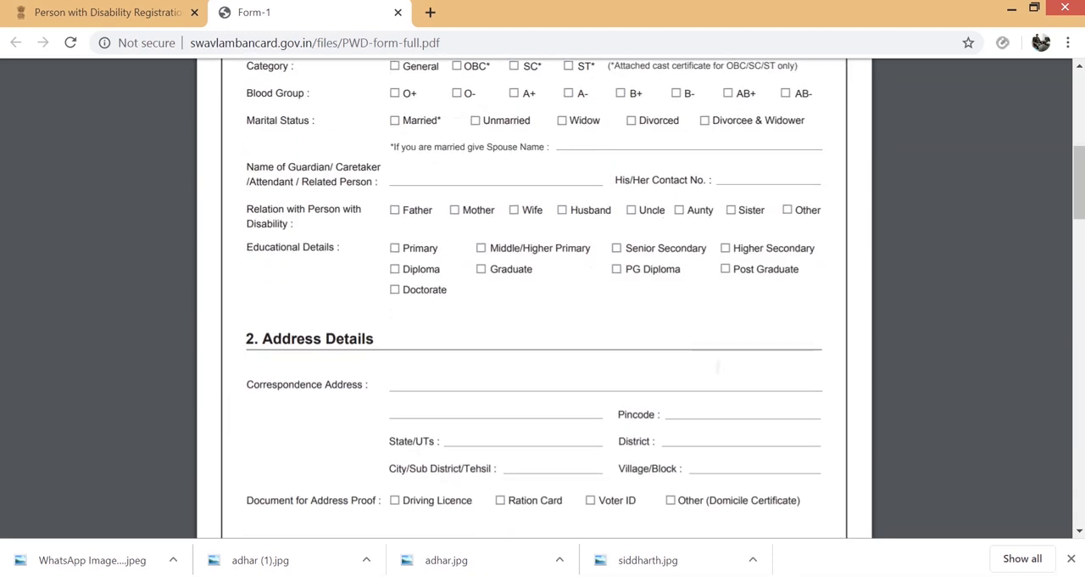
{"action": "scroll", "coordinate": [542, 297], "scroll_direction": "down", "scroll_amount": 3}
{"action": "scroll", "coordinate": [543, 297], "scroll_direction": "down", "scroll_amount": 3}
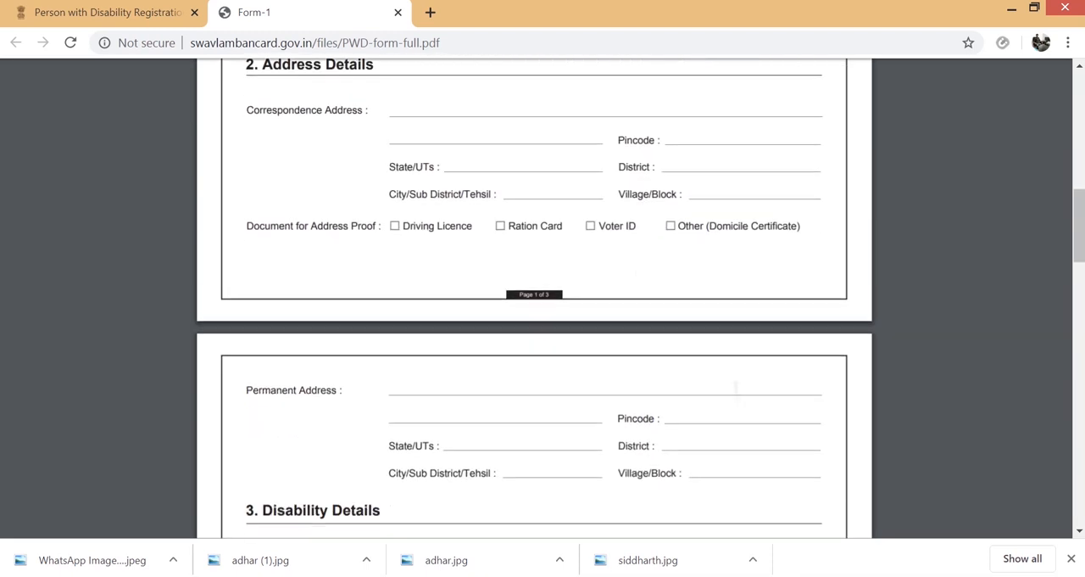
- Review the Disability Details section of the PDF form, including certificate, disability type, area and cause
{"action": "scroll", "coordinate": [542, 297], "scroll_direction": "down", "scroll_amount": 3}
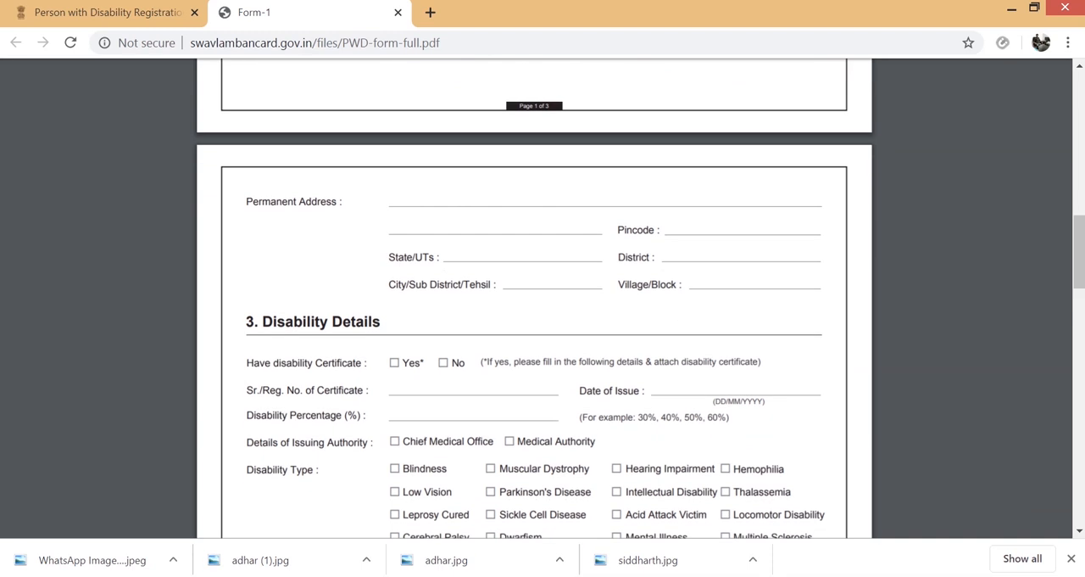
{"action": "scroll", "coordinate": [543, 297], "scroll_direction": "down", "scroll_amount": 3}
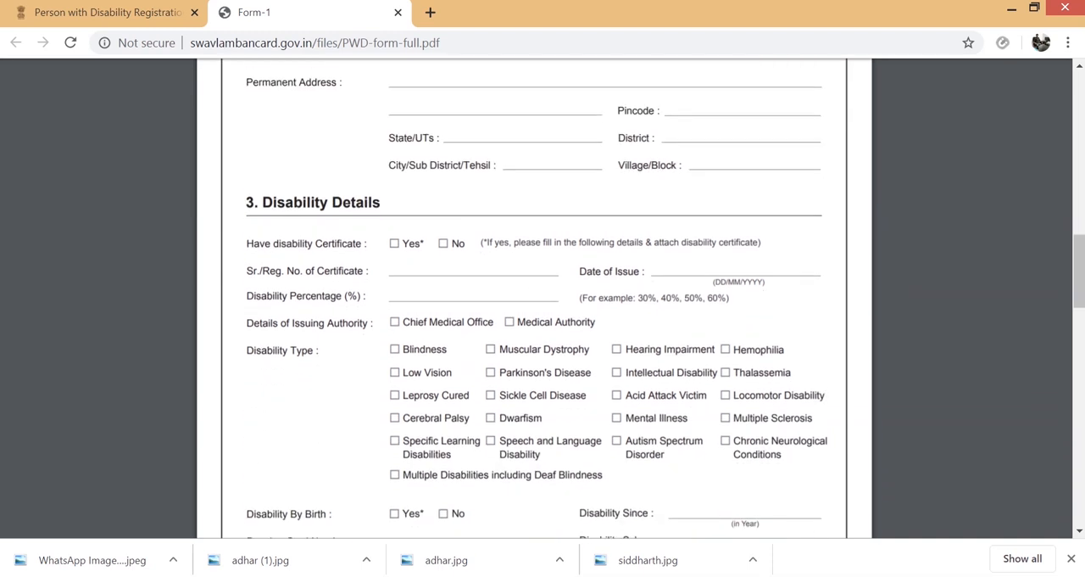
{"action": "scroll", "coordinate": [543, 297], "scroll_direction": "down", "scroll_amount": 1}
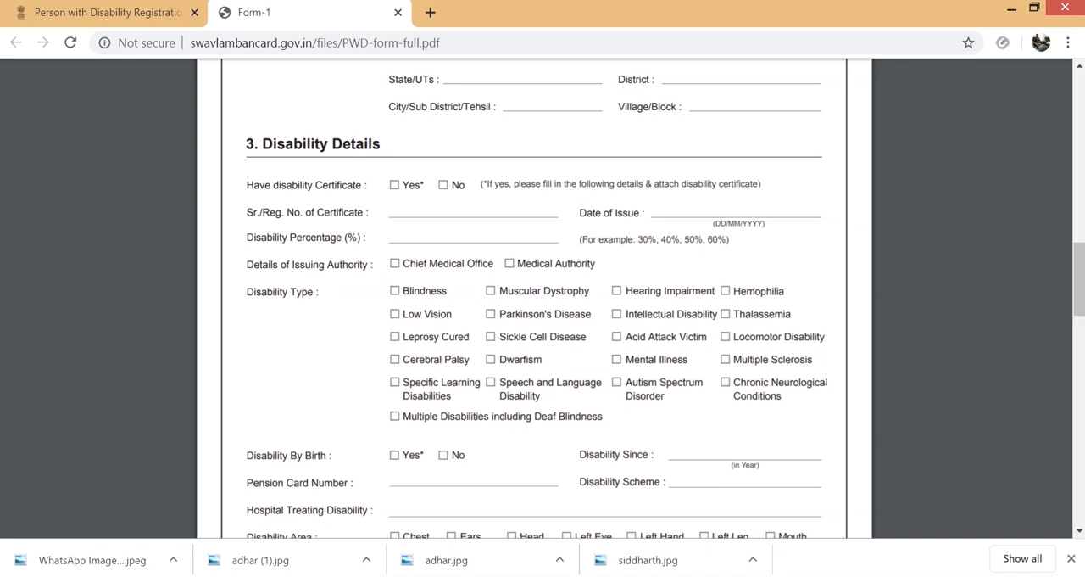
{"action": "scroll", "coordinate": [542, 296], "scroll_direction": "down", "scroll_amount": 1}
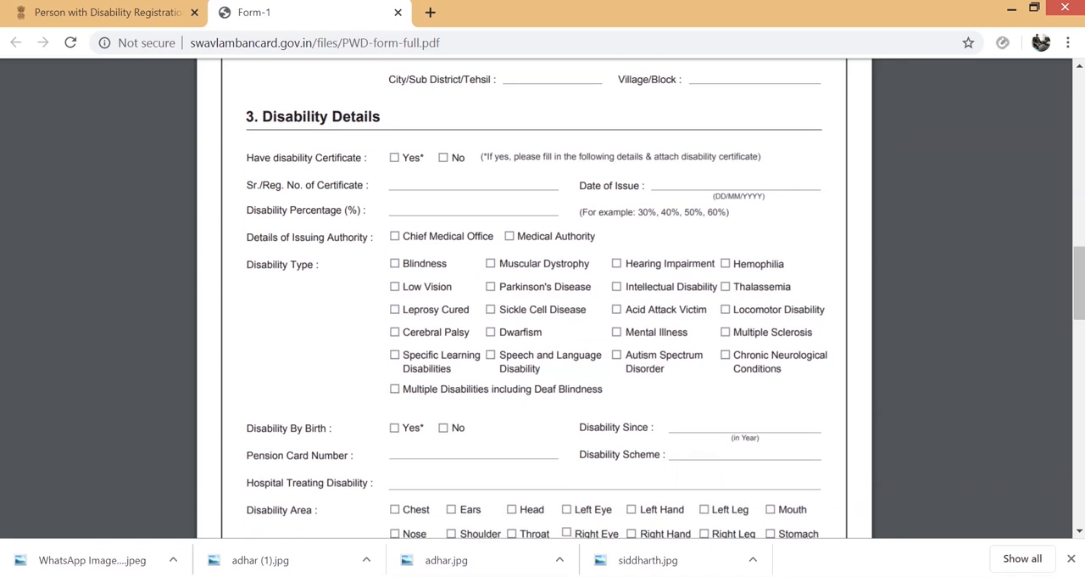
{"action": "scroll", "coordinate": [543, 297], "scroll_direction": "down", "scroll_amount": 2}
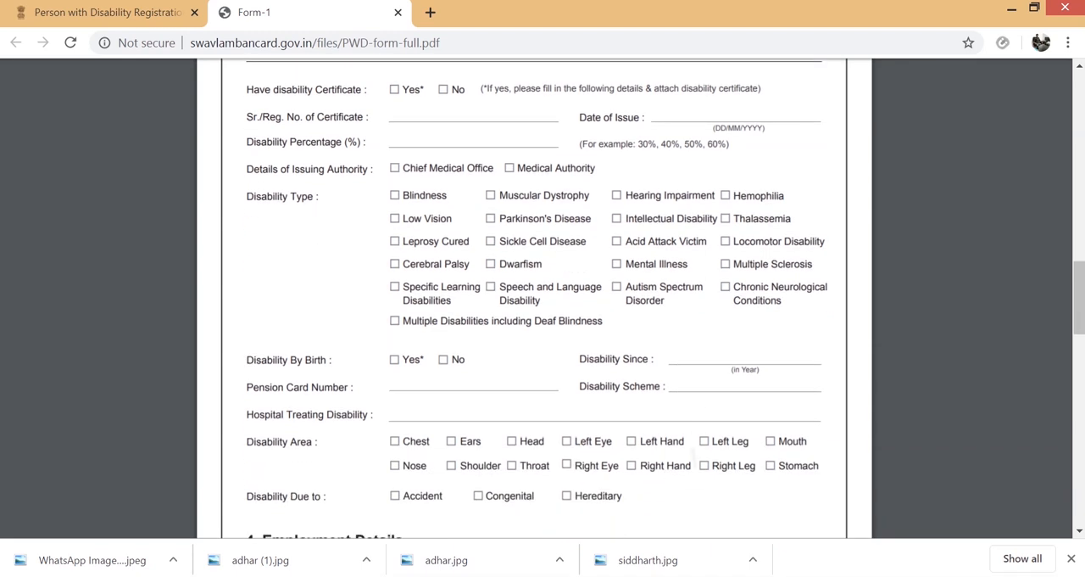
{"action": "scroll", "coordinate": [543, 297], "scroll_direction": "down", "scroll_amount": 5}
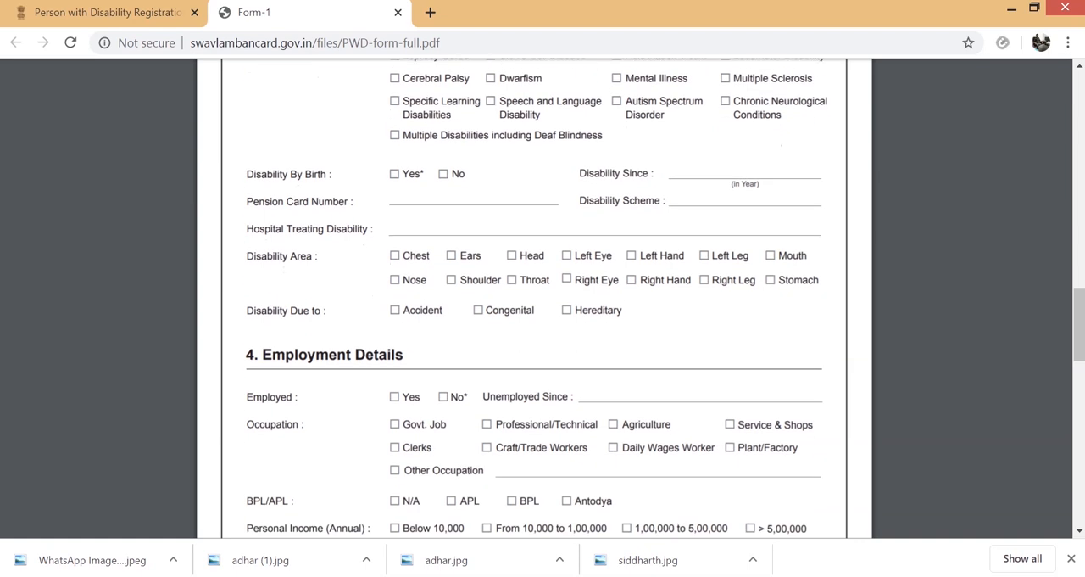
- Review the Employment Details section of the PDF form, including occupation, BPL/APL status and annual income
{"action": "scroll", "coordinate": [543, 296], "scroll_direction": "down", "scroll_amount": 3}
{"action": "scroll", "coordinate": [543, 296], "scroll_direction": "down", "scroll_amount": 1}
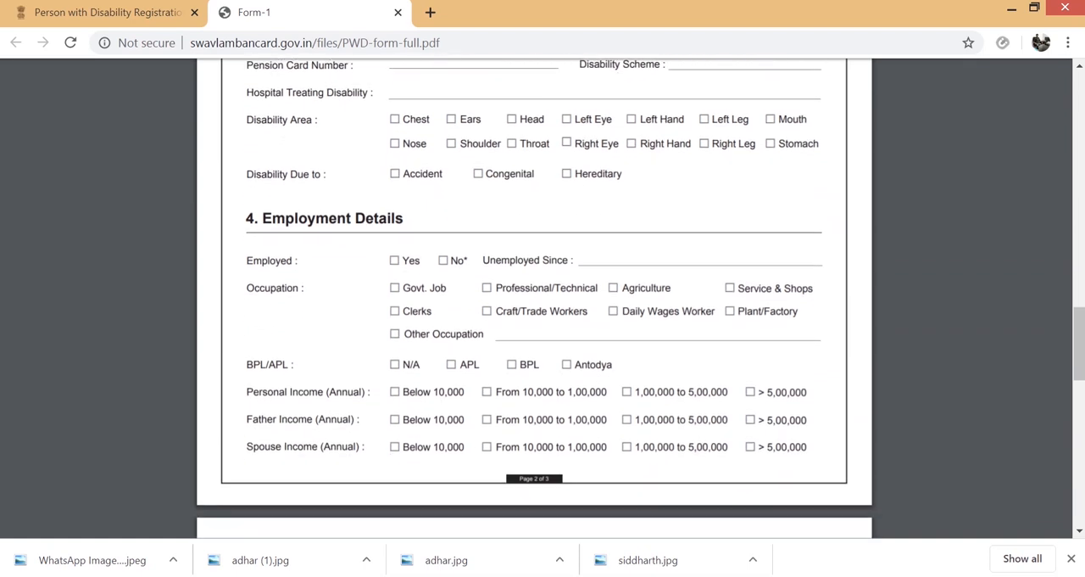
{"action": "scroll", "coordinate": [542, 297], "scroll_direction": "down", "scroll_amount": 2}
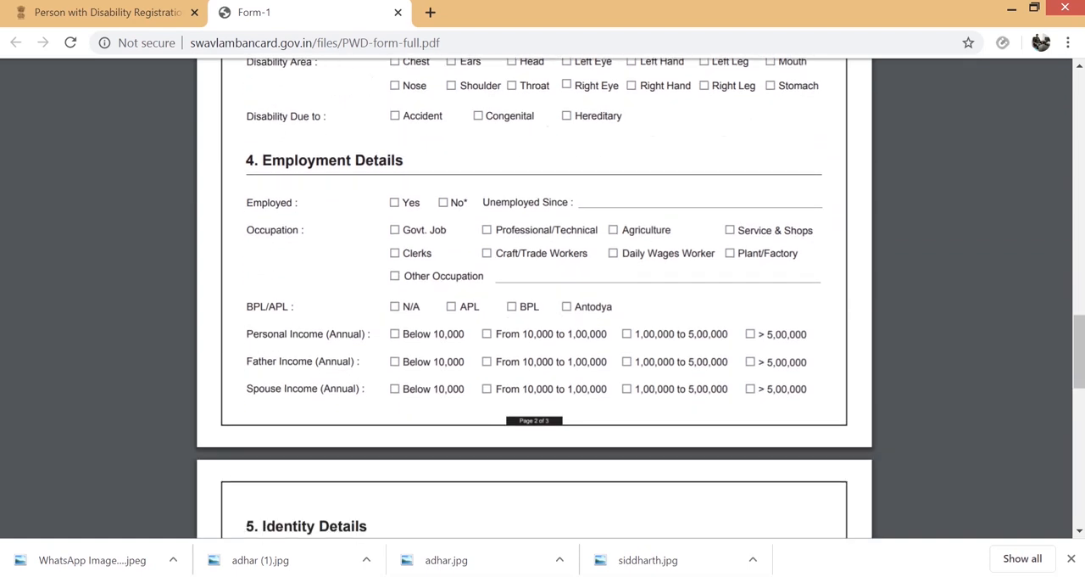
{"action": "scroll", "coordinate": [542, 296], "scroll_direction": "down", "scroll_amount": 2}
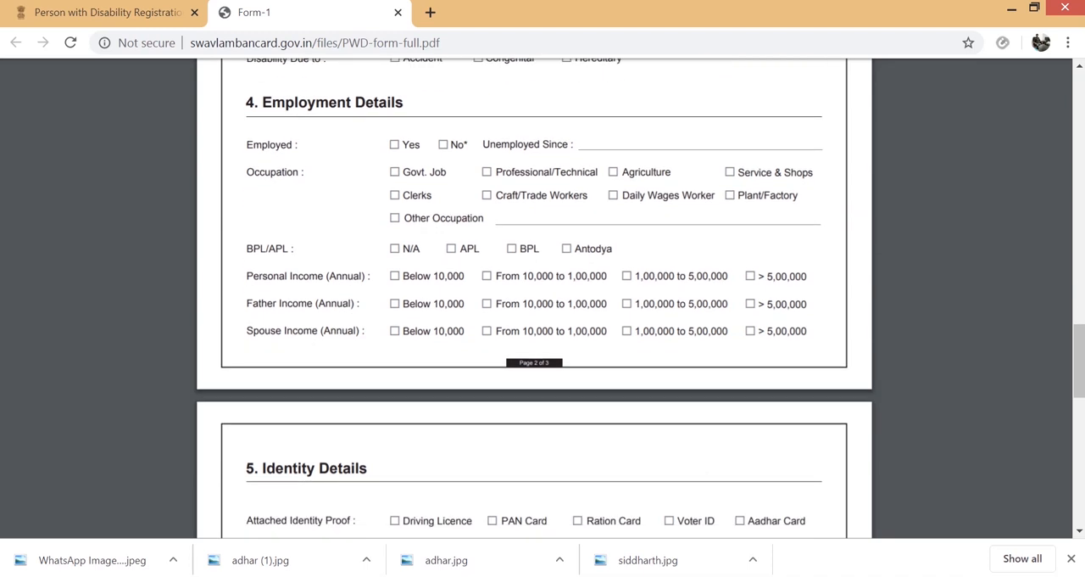
- Examine the Identity Details section and the applicant's declaration on the last page of the PDF form
{"action": "scroll", "coordinate": [542, 296], "scroll_direction": "down", "scroll_amount": 4}
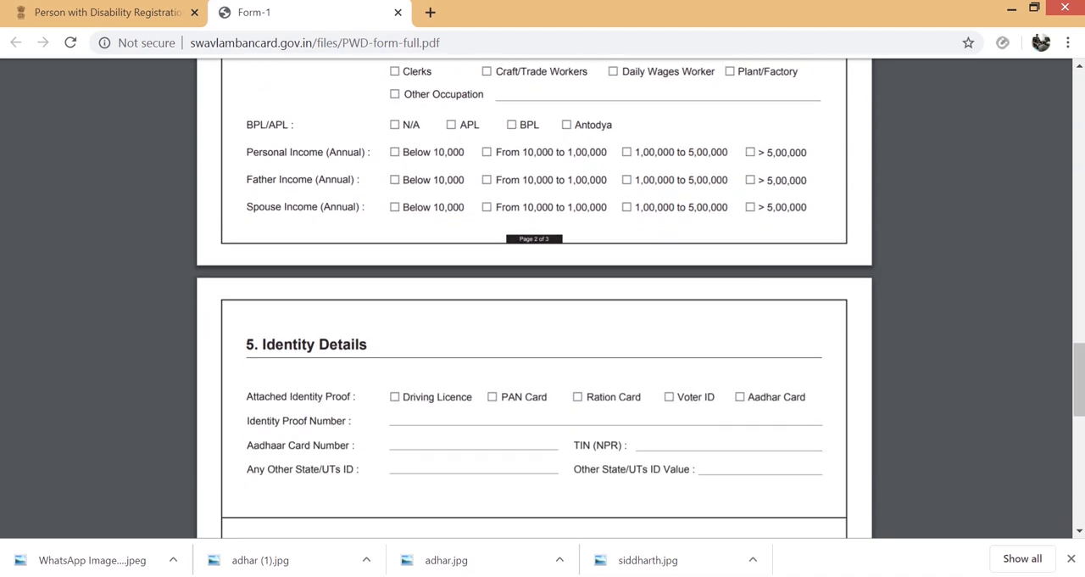
{"action": "scroll", "coordinate": [543, 296], "scroll_direction": "down", "scroll_amount": 3}
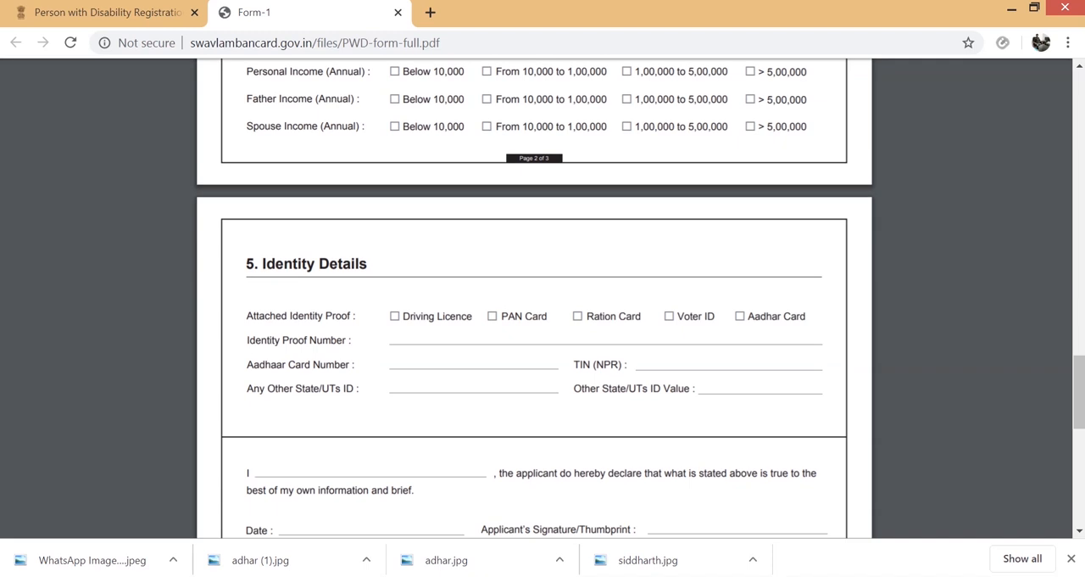
{"action": "scroll", "coordinate": [543, 297], "scroll_direction": "down", "scroll_amount": 2}
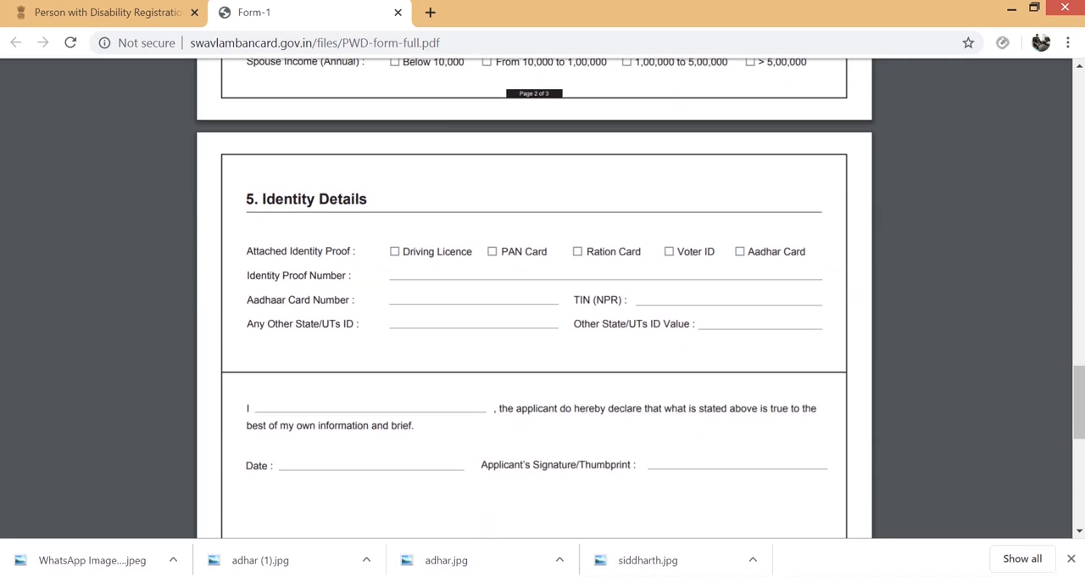
{"action": "scroll", "coordinate": [542, 297], "scroll_direction": "down", "scroll_amount": 1}
{"action": "scroll", "coordinate": [542, 297], "scroll_direction": "down", "scroll_amount": 1}
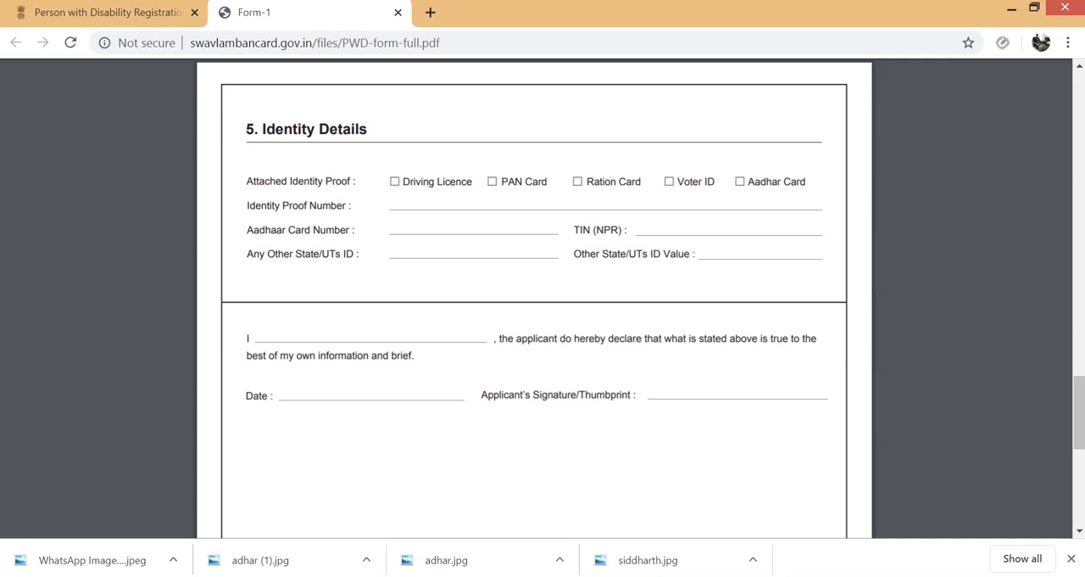
{"action": "scroll", "coordinate": [543, 297], "scroll_direction": "down", "scroll_amount": 7}
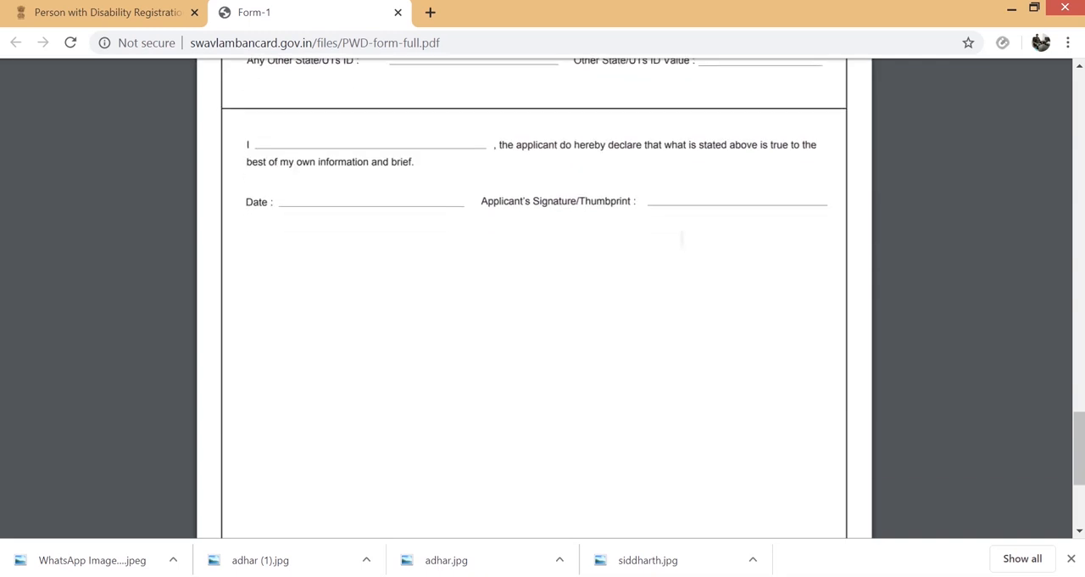
{"action": "scroll", "coordinate": [543, 297], "scroll_direction": "down", "scroll_amount": 2}
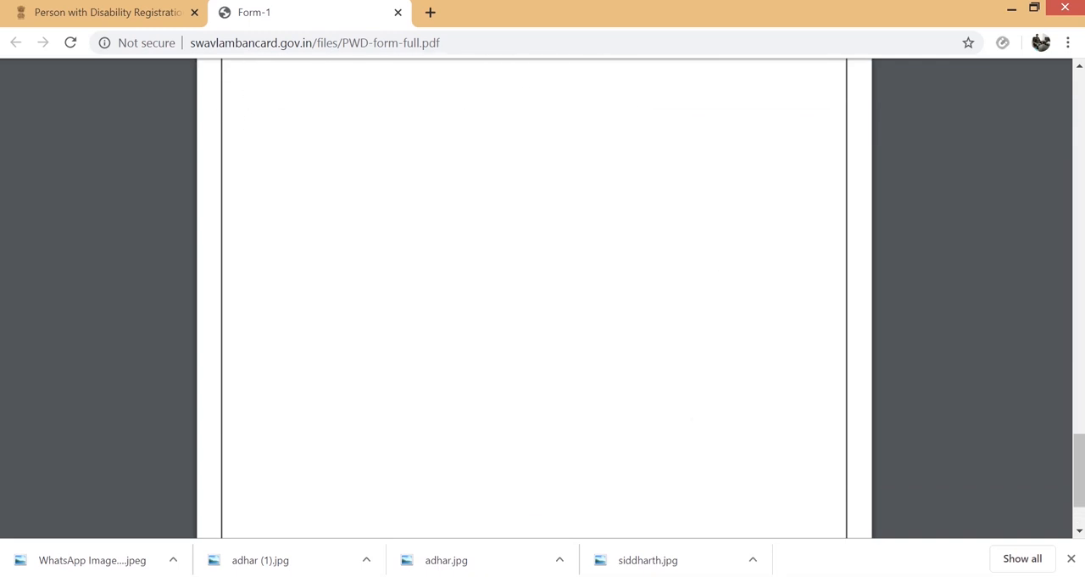
{"action": "scroll", "coordinate": [542, 296], "scroll_direction": "up", "scroll_amount": 9}
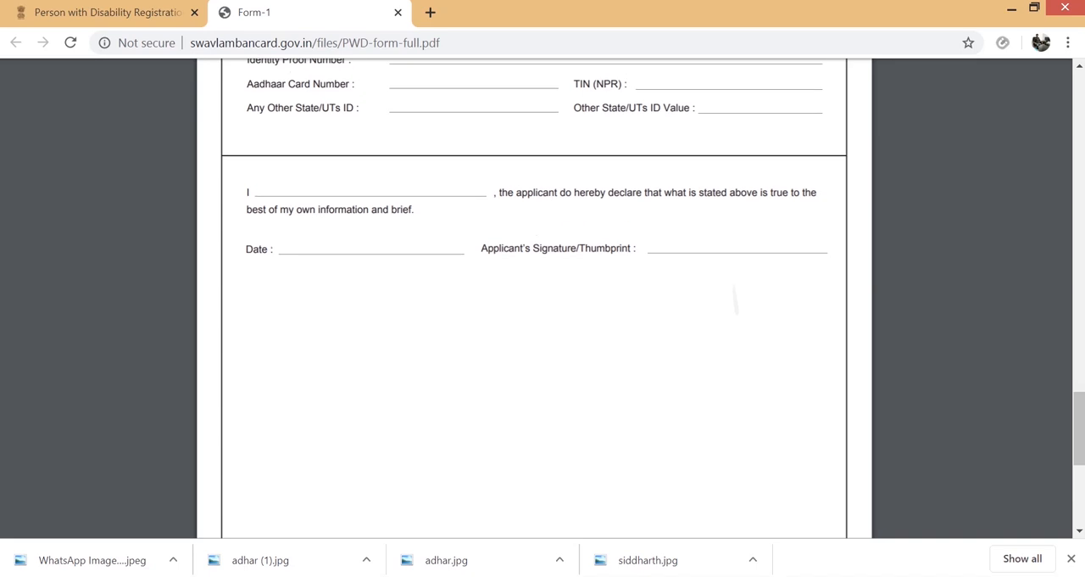
- Go back from the PDF form to the online Person with Disability Registration page
{"action": "scroll", "coordinate": [543, 296], "scroll_direction": "up", "scroll_amount": 18}
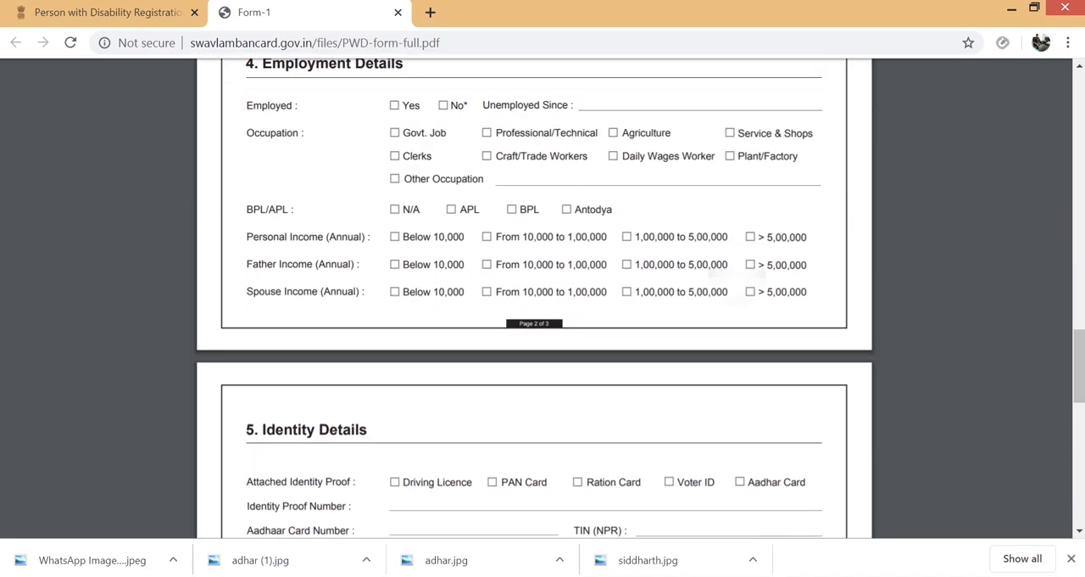
{"action": "scroll", "coordinate": [543, 297], "scroll_direction": "up", "scroll_amount": 8}
{"action": "scroll", "coordinate": [542, 297], "scroll_direction": "down", "scroll_amount": 2}
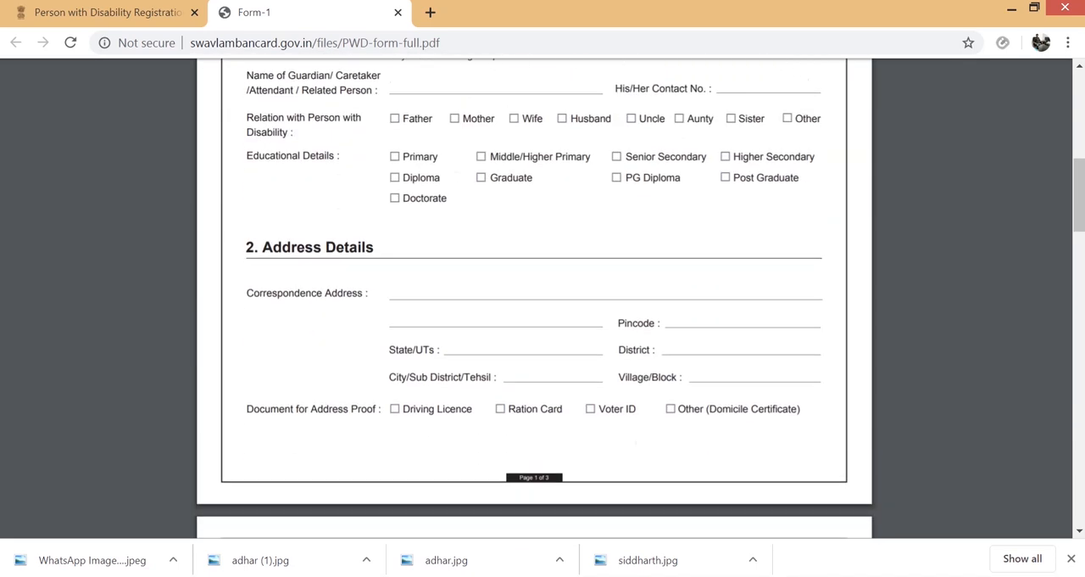
{"action": "key", "text": "ctrl+Tab"}
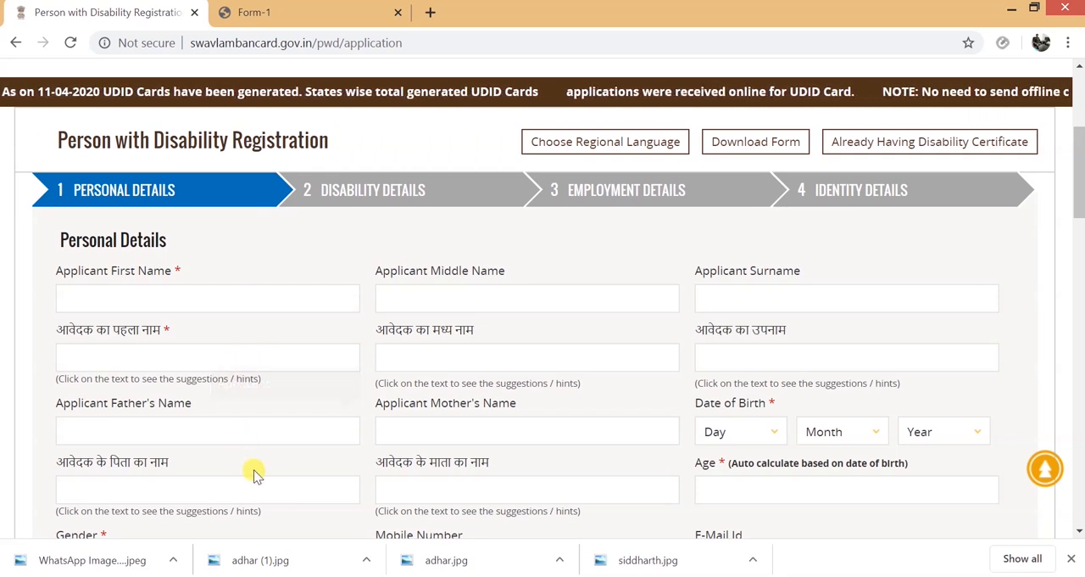
- Enter the applicant's first name and surname in English in the Personal Details section, leaving the middle name blank
{"action": "mouse_move", "coordinate": [251, 575]}
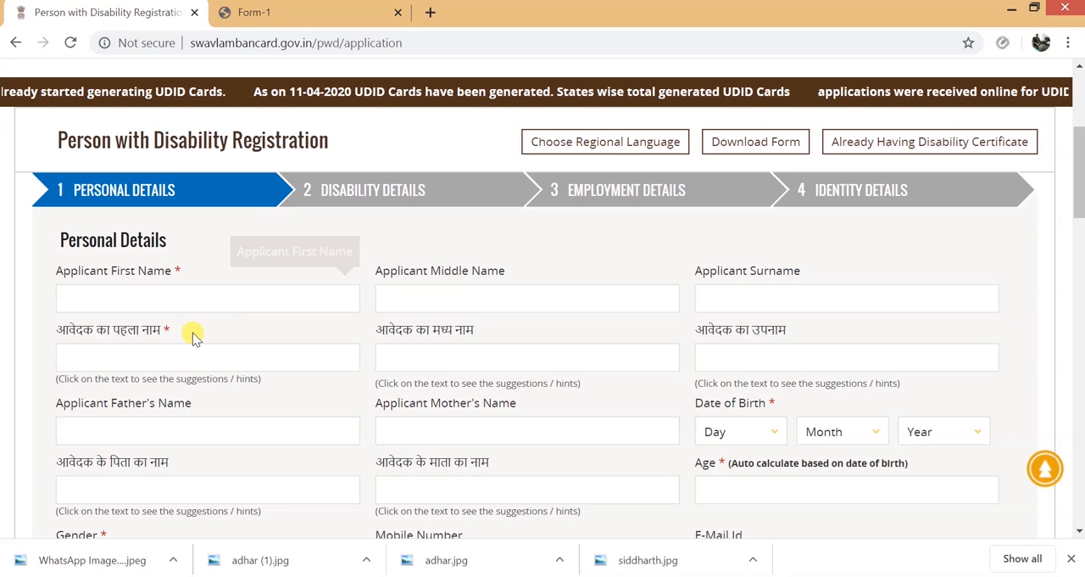
{"action": "left_click", "coordinate": [167, 301]}
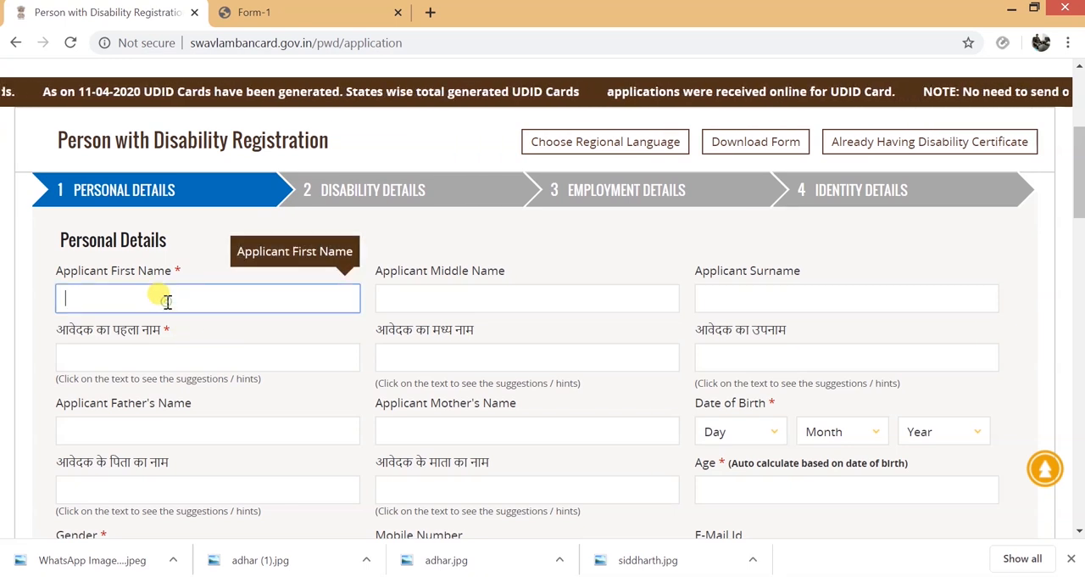
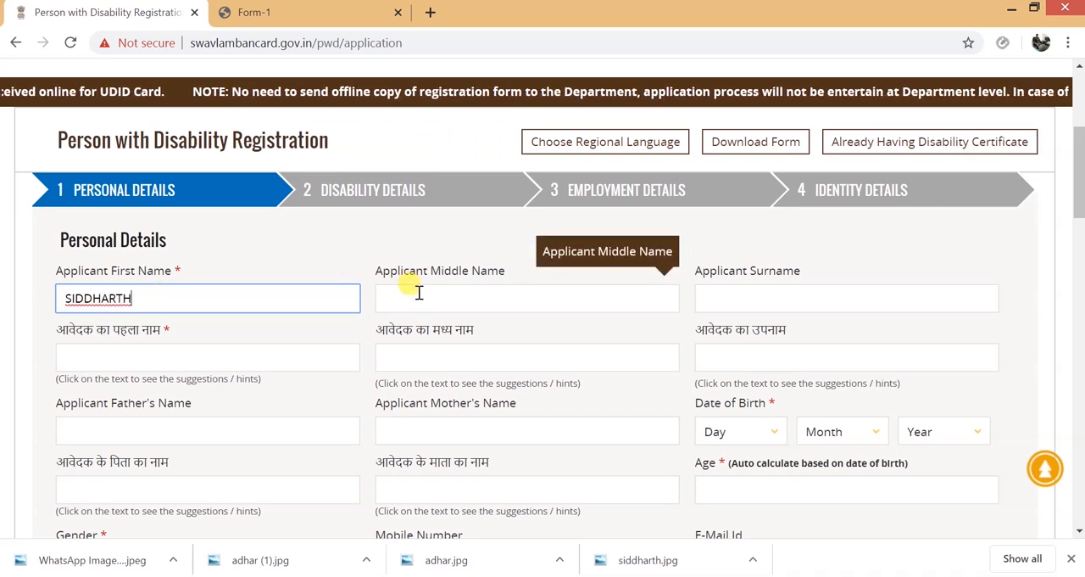
{"action": "left_click", "coordinate": [722, 297]}
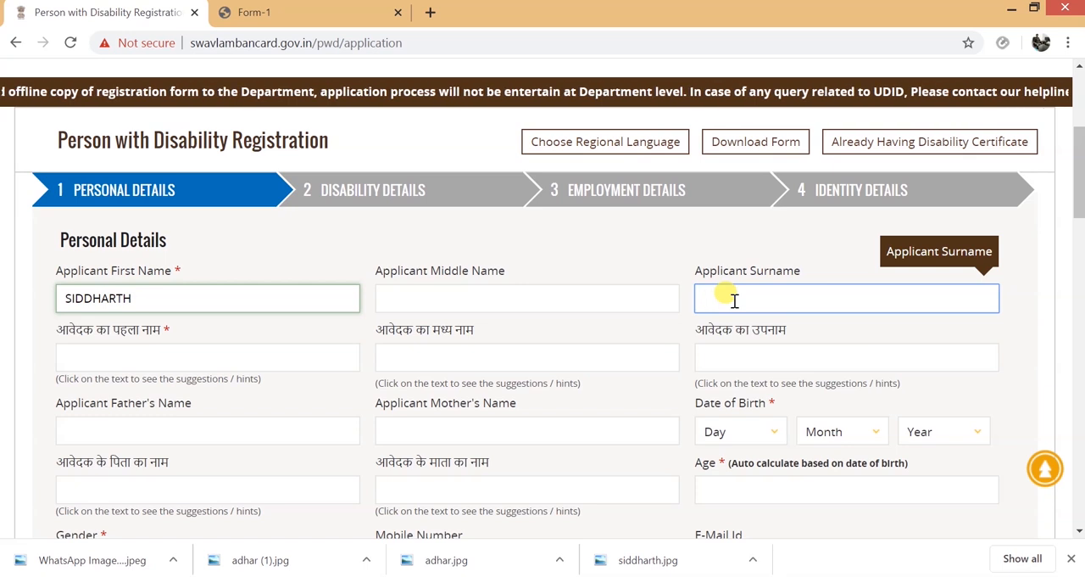
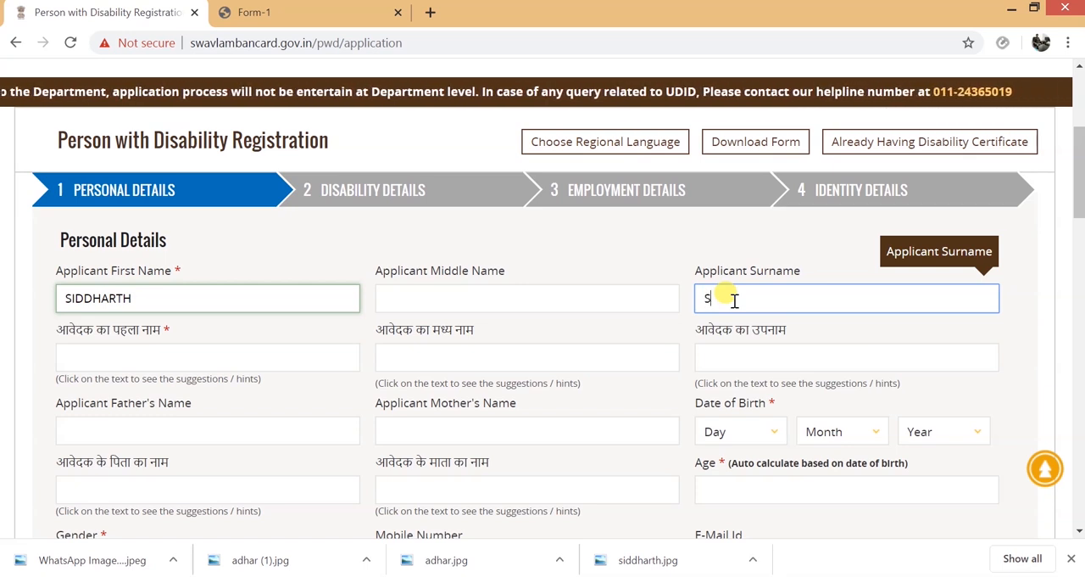
- Enter the applicant's first name and surname in the Hindi name fields, converting the typed text to Hindi script
{"action": "left_click", "coordinate": [143, 351]}
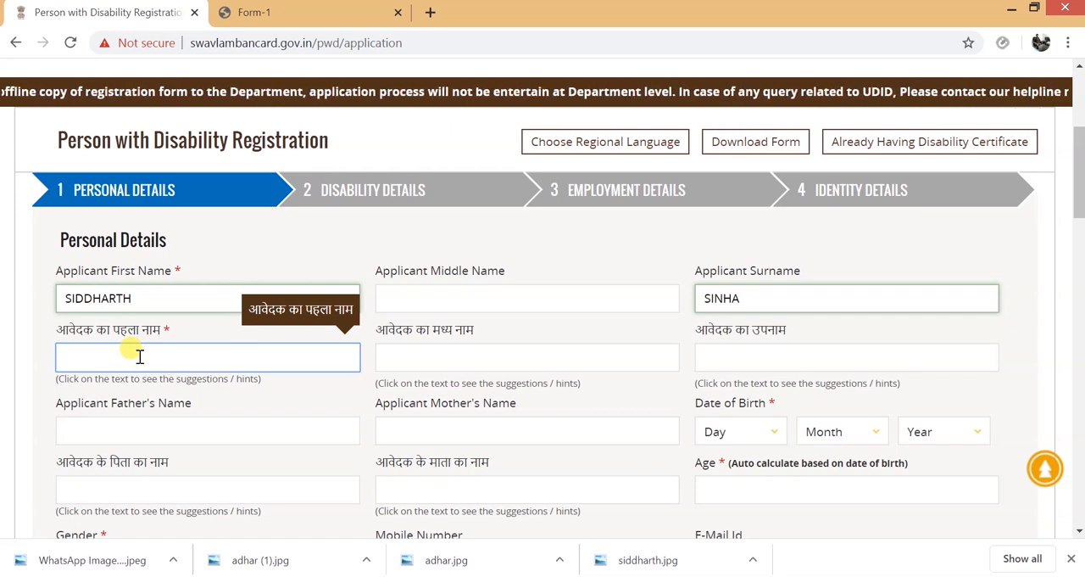
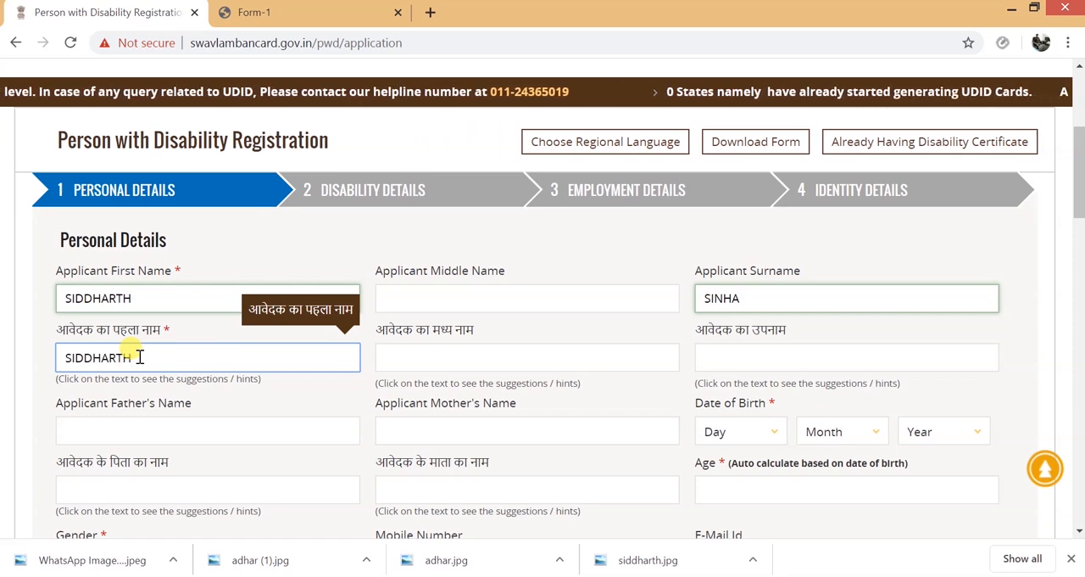
{"action": "key", "text": "space"}
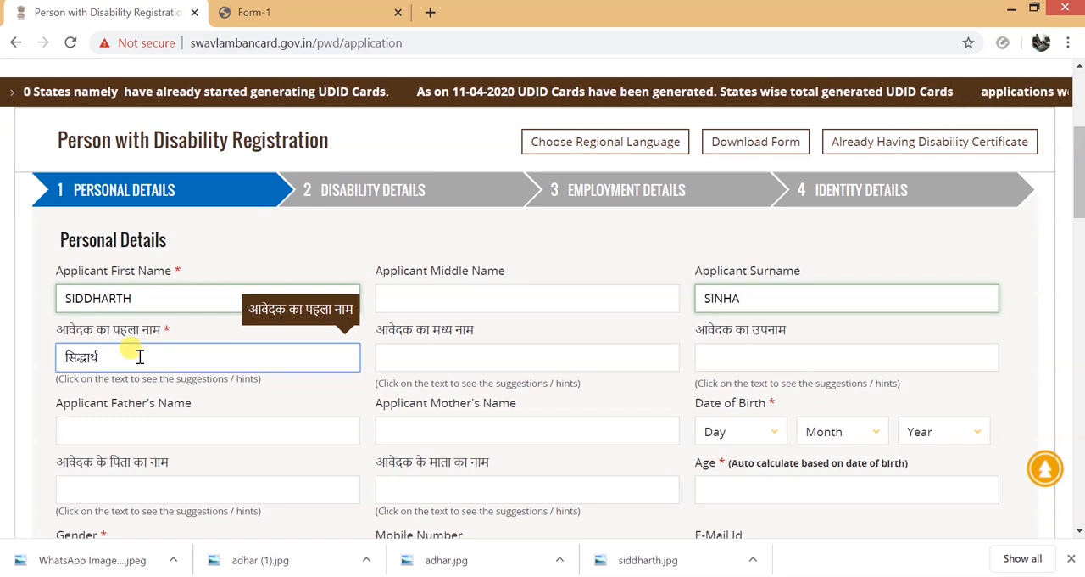
{"action": "left_click", "coordinate": [765, 366]}
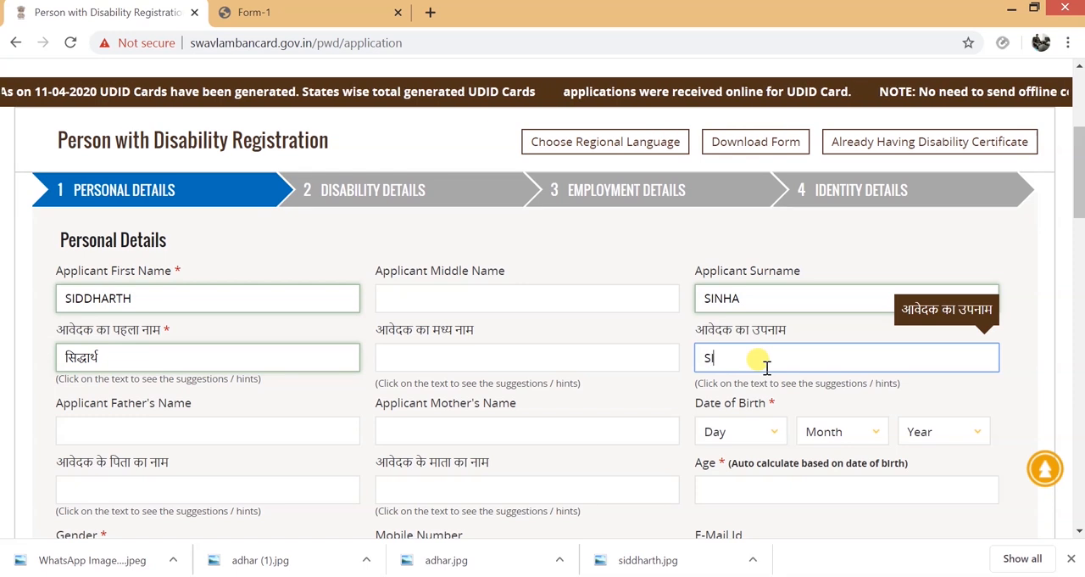
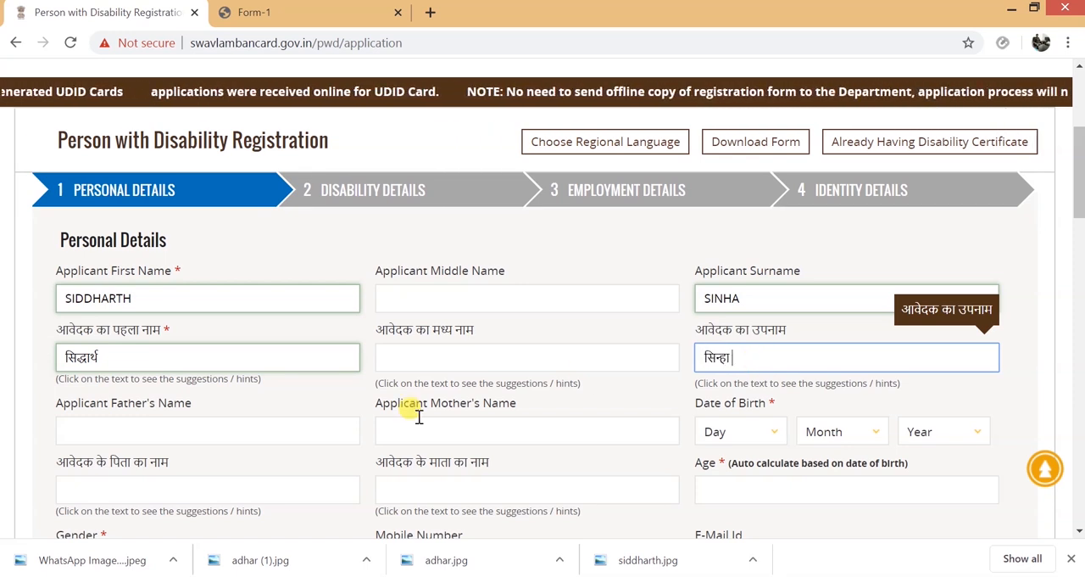
- Enter the English names of the applicant's father and mother in the Personal Details section
{"action": "left_click", "coordinate": [302, 424]}
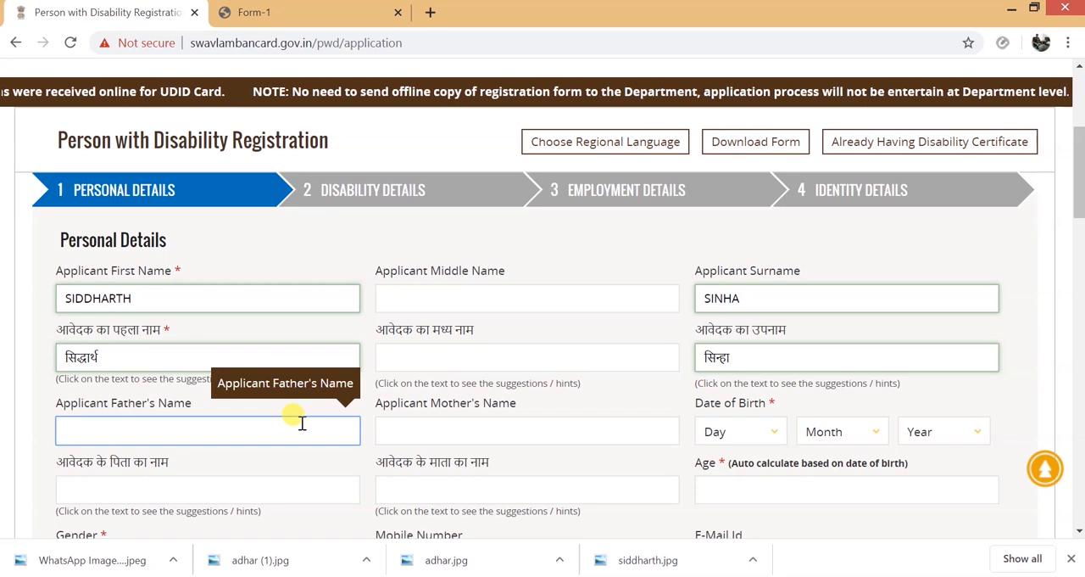
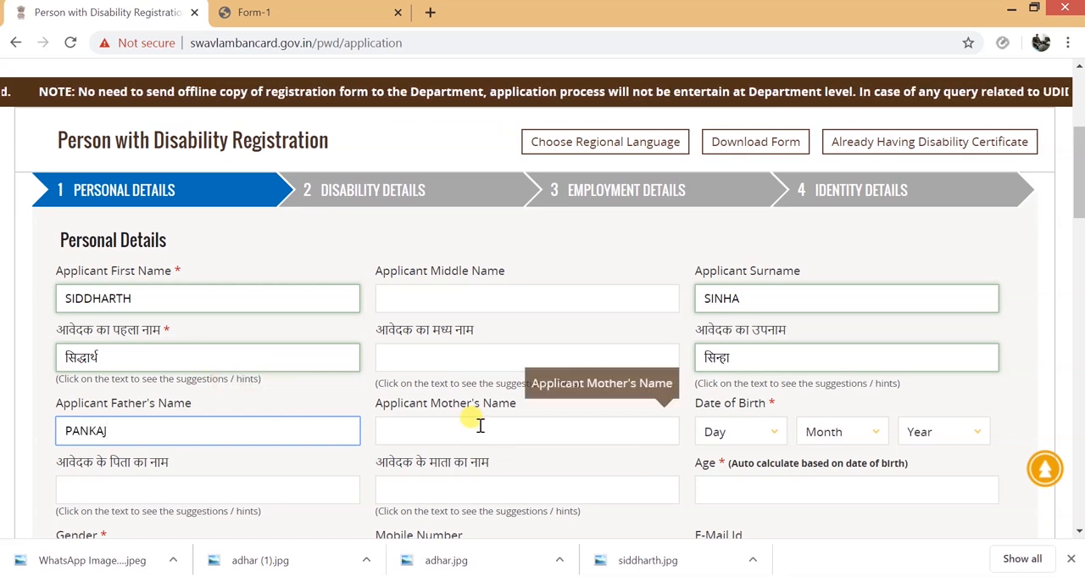
{"action": "left_click", "coordinate": [480, 425]}
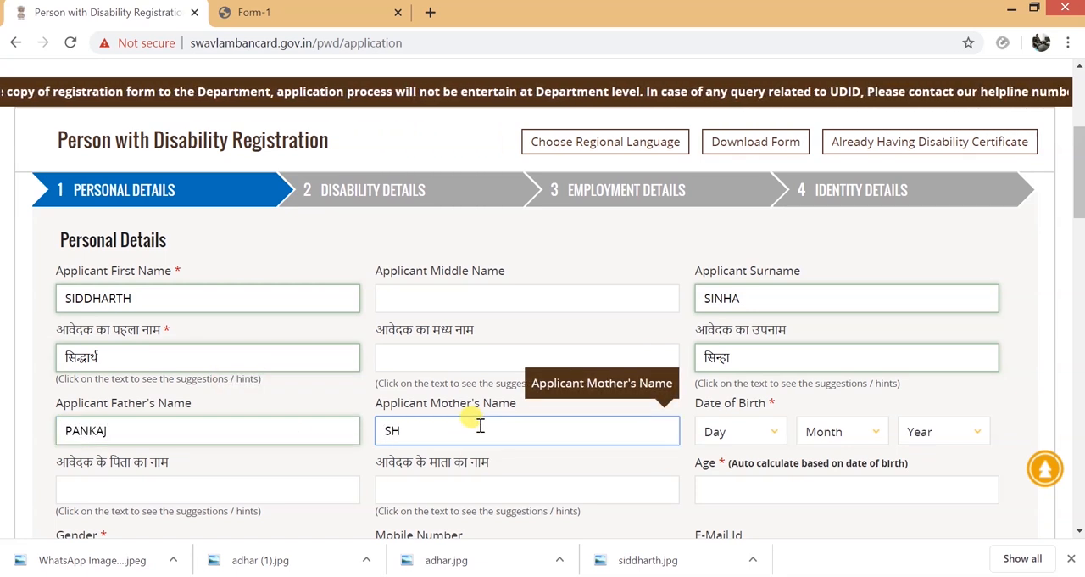
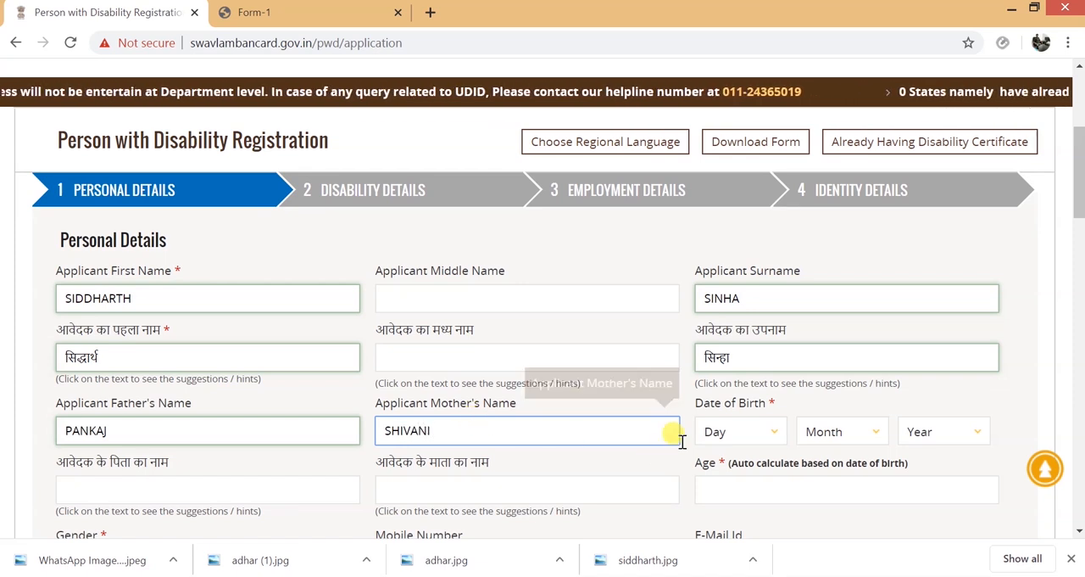
- Set the day, month and year of the applicant's date of birth
{"action": "left_click", "coordinate": [725, 431]}
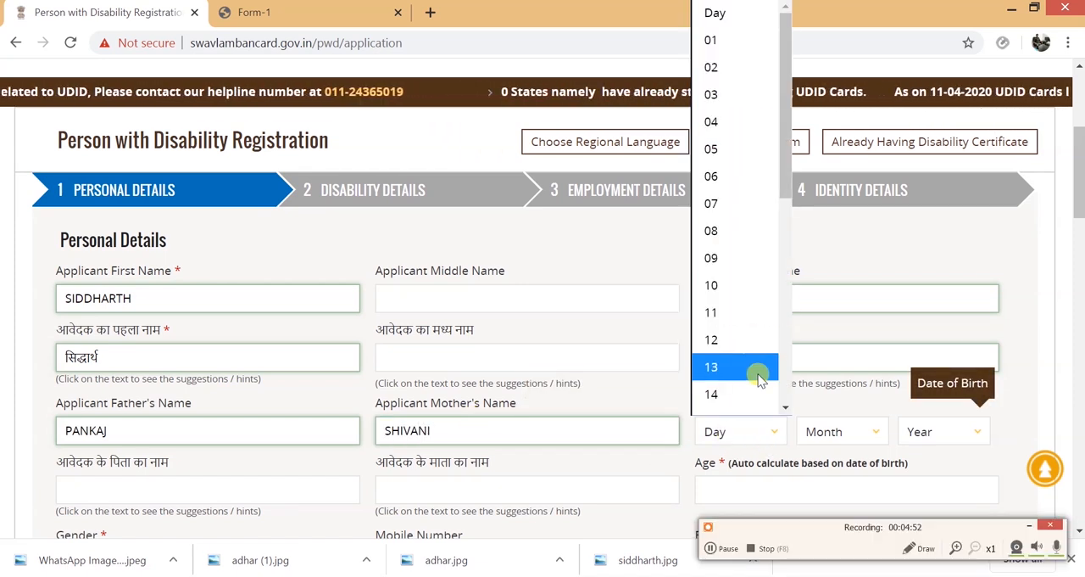
{"action": "scroll", "coordinate": [785, 410], "scroll_direction": "down", "scroll_amount": 1}
{"action": "scroll", "coordinate": [785, 411], "scroll_direction": "down", "scroll_amount": 3}
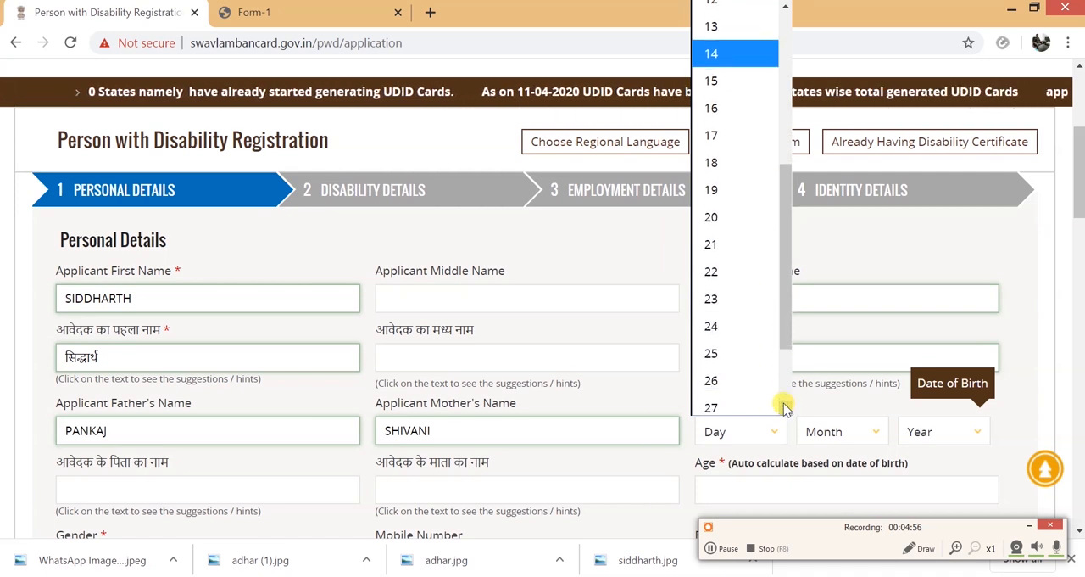
{"action": "left_click", "coordinate": [736, 383]}
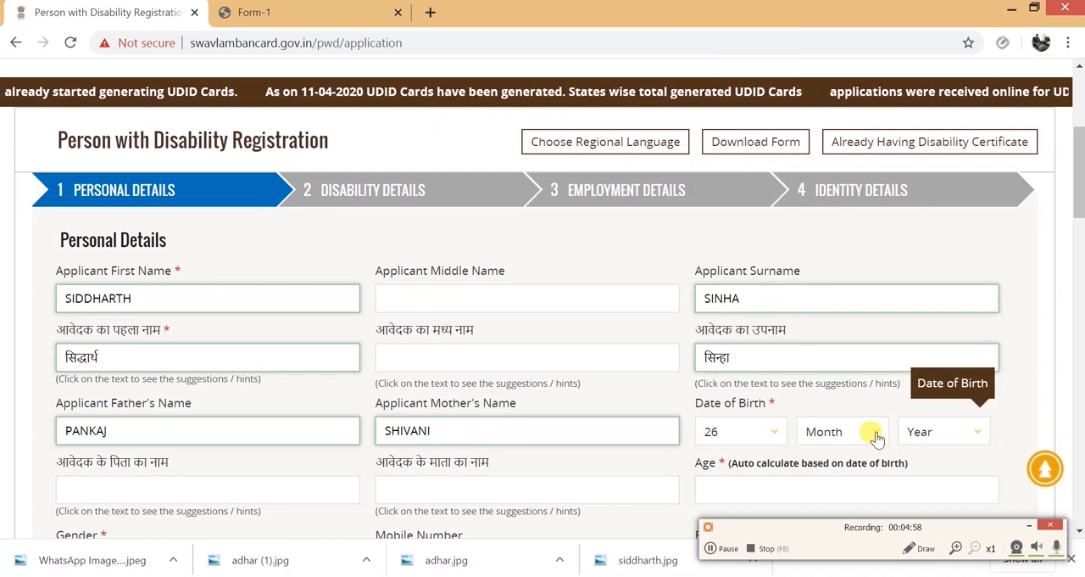
{"action": "left_click", "coordinate": [871, 431]}
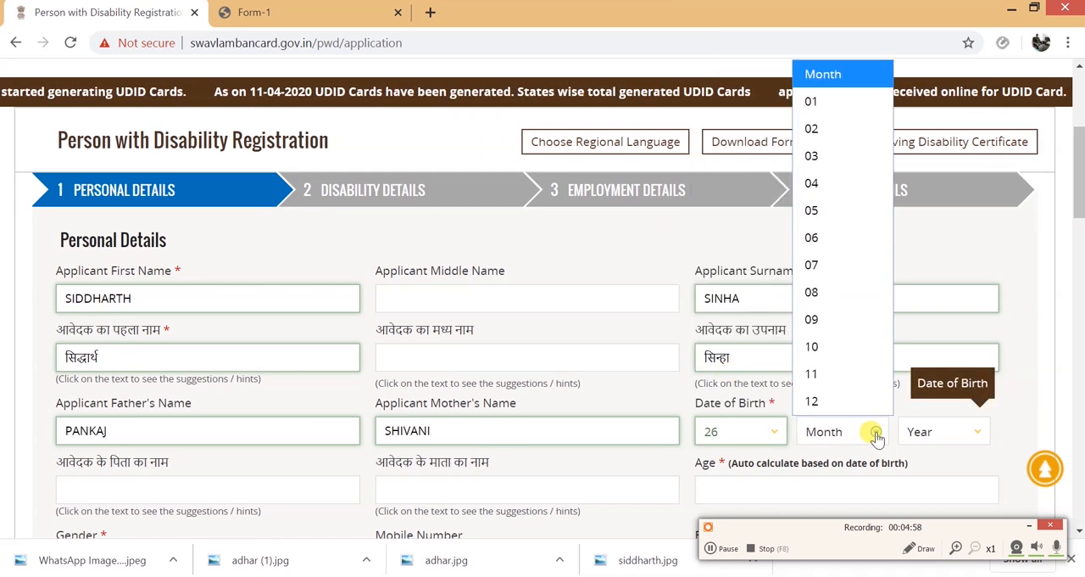
{"action": "left_click", "coordinate": [837, 266]}
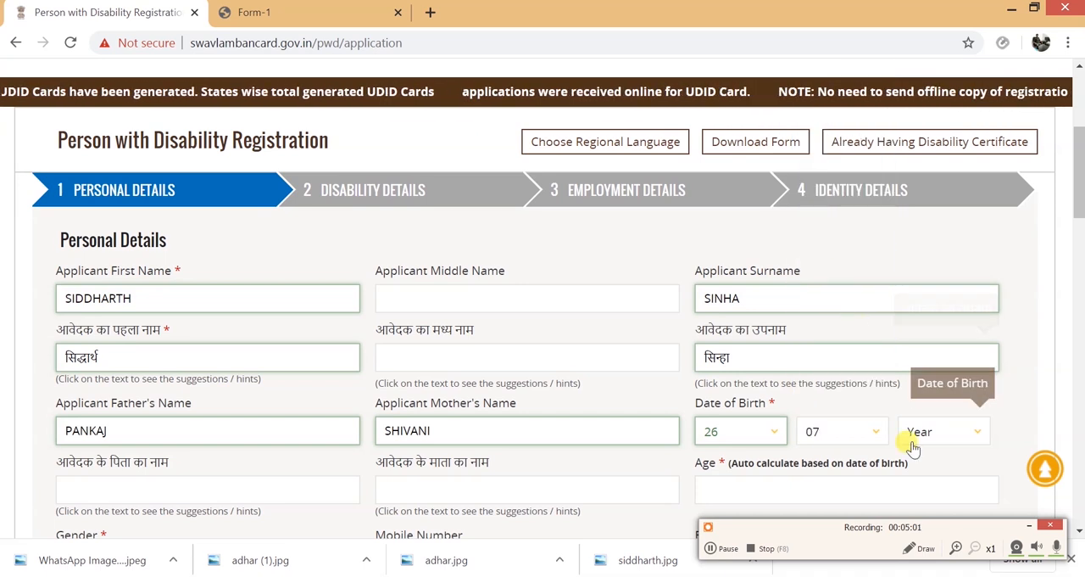
{"action": "left_click", "coordinate": [974, 432]}
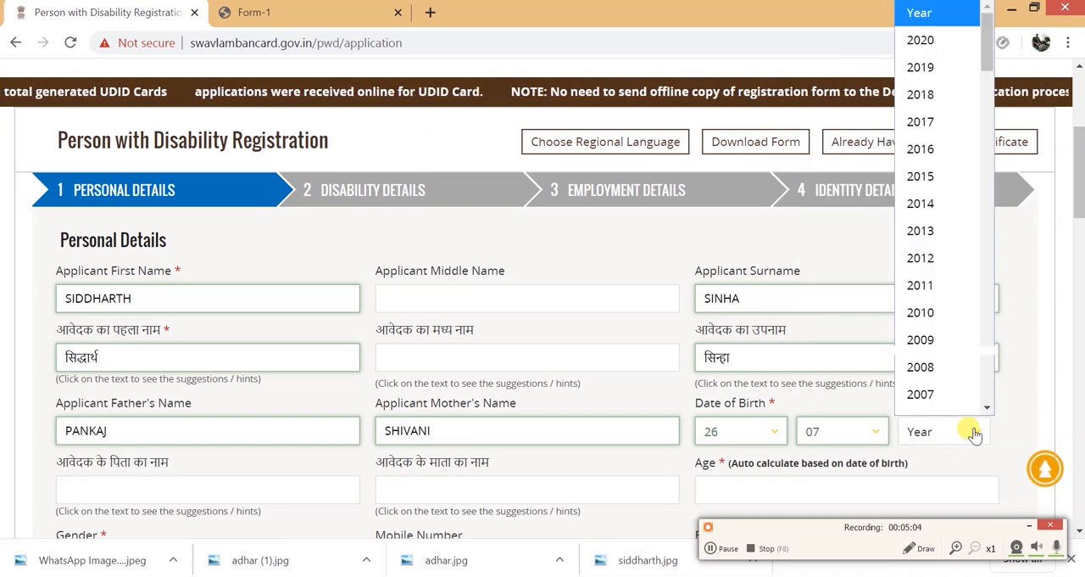
{"action": "left_click", "coordinate": [735, 555]}
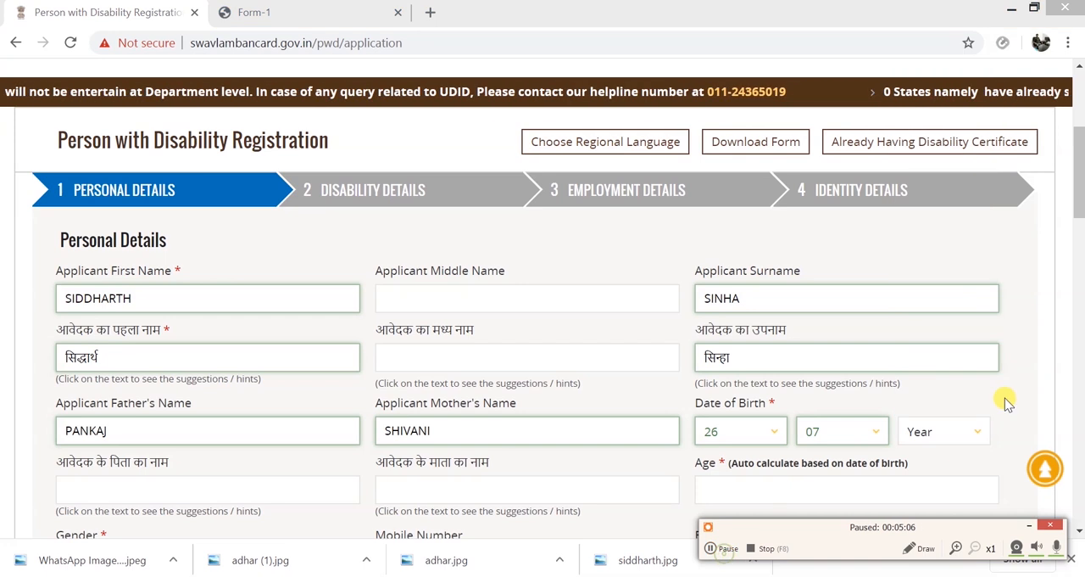
{"action": "left_click", "coordinate": [976, 434]}
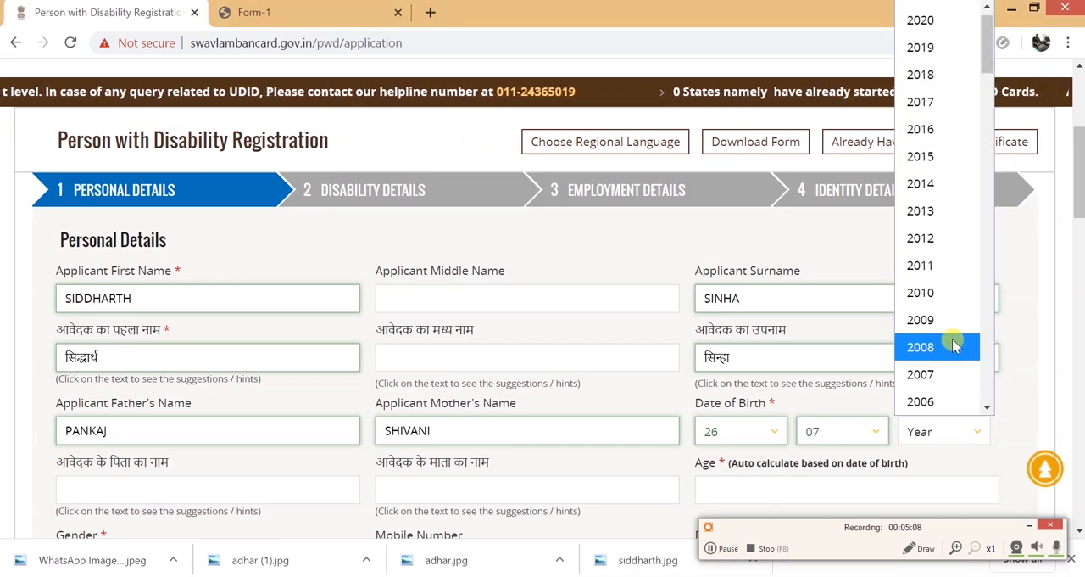
{"action": "left_click", "coordinate": [950, 299]}
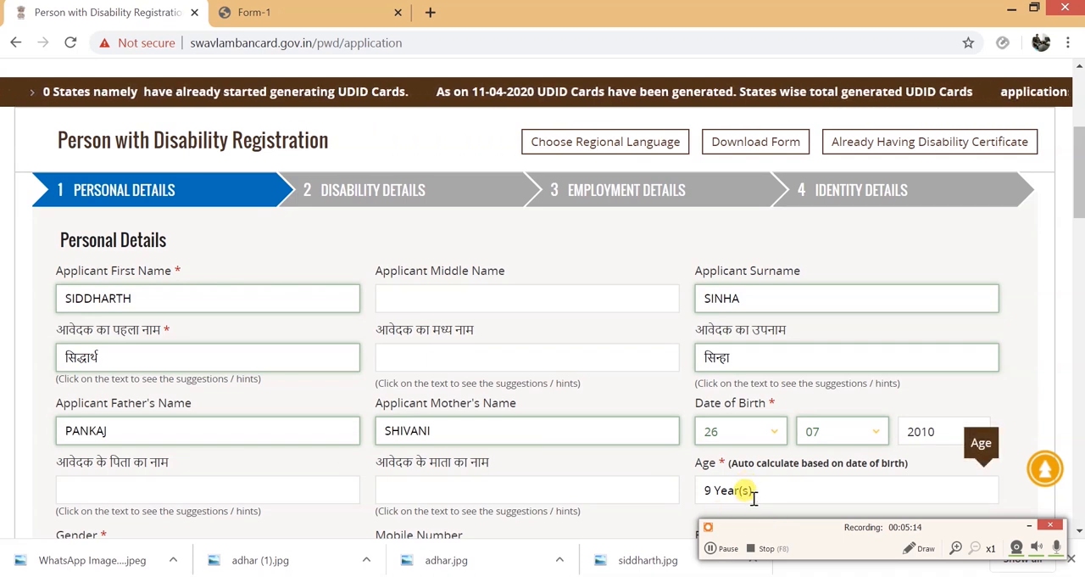
- Enter the names of the applicant's father and mother in the Hindi name fields, converting the typed text to Hindi script
{"action": "left_click", "coordinate": [252, 483]}
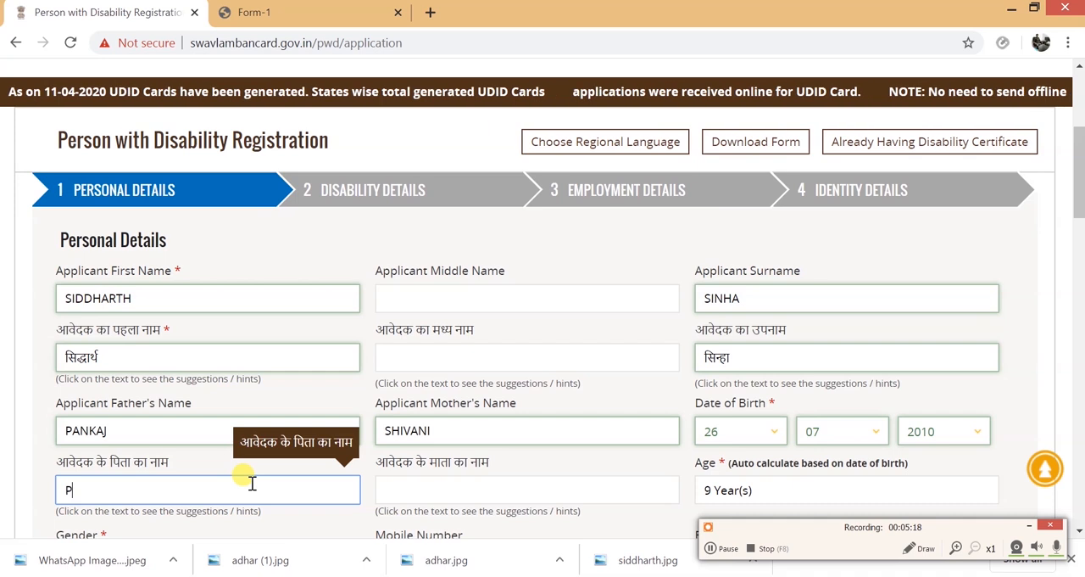
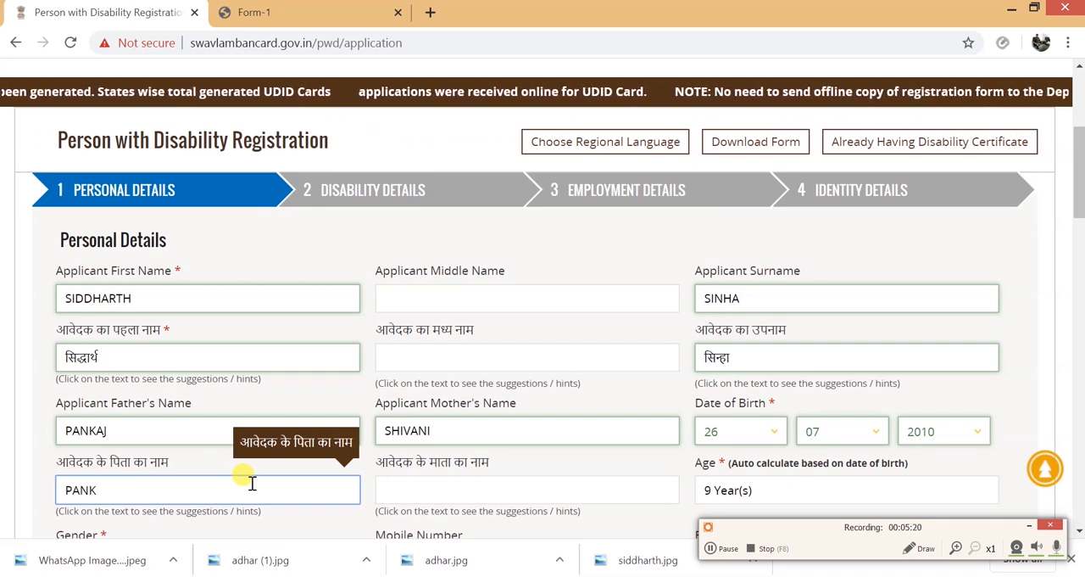
{"action": "key", "text": "space"}
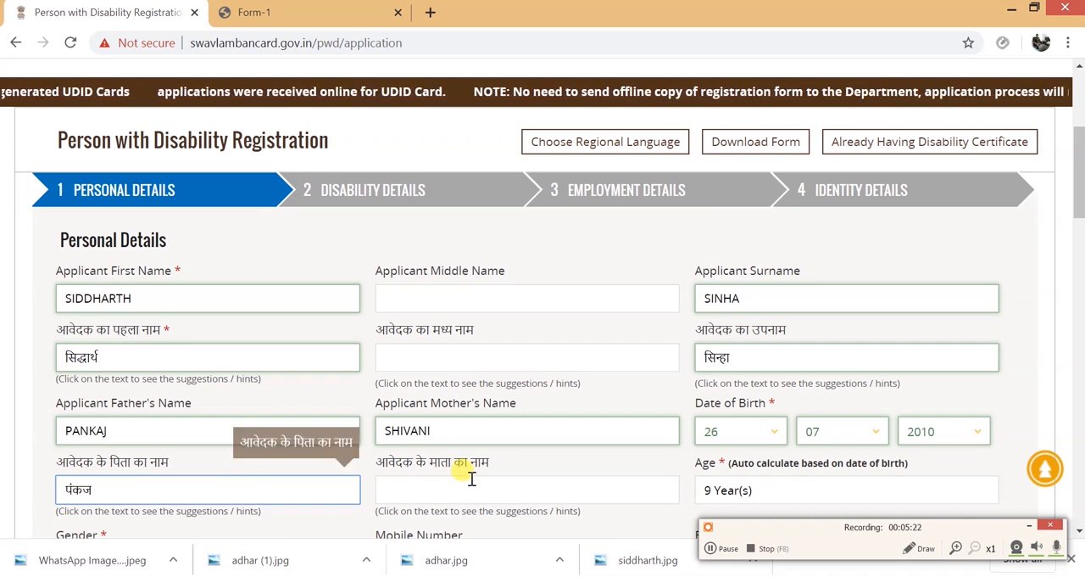
{"action": "left_click", "coordinate": [450, 492]}
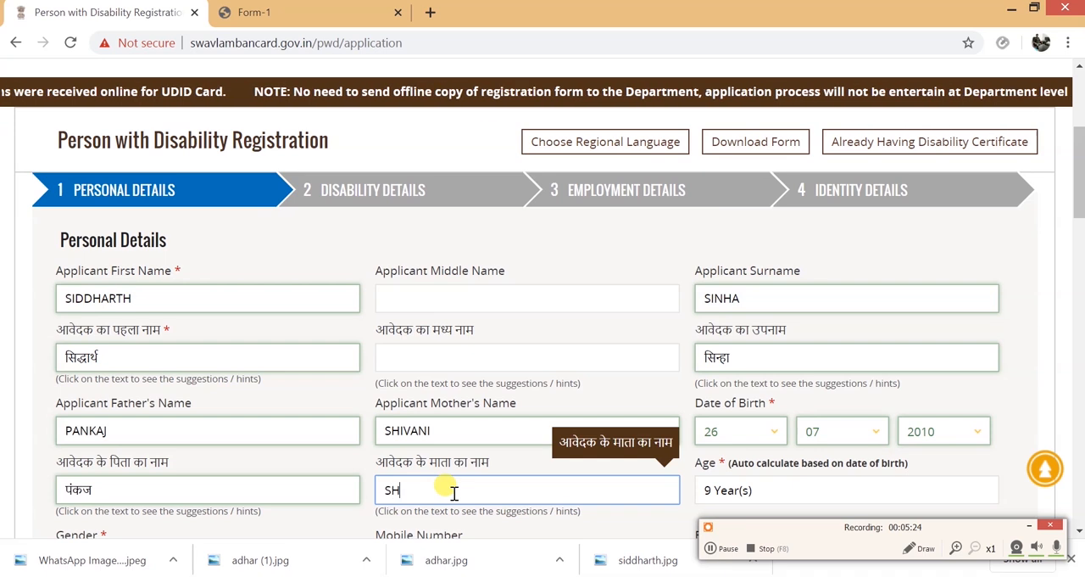
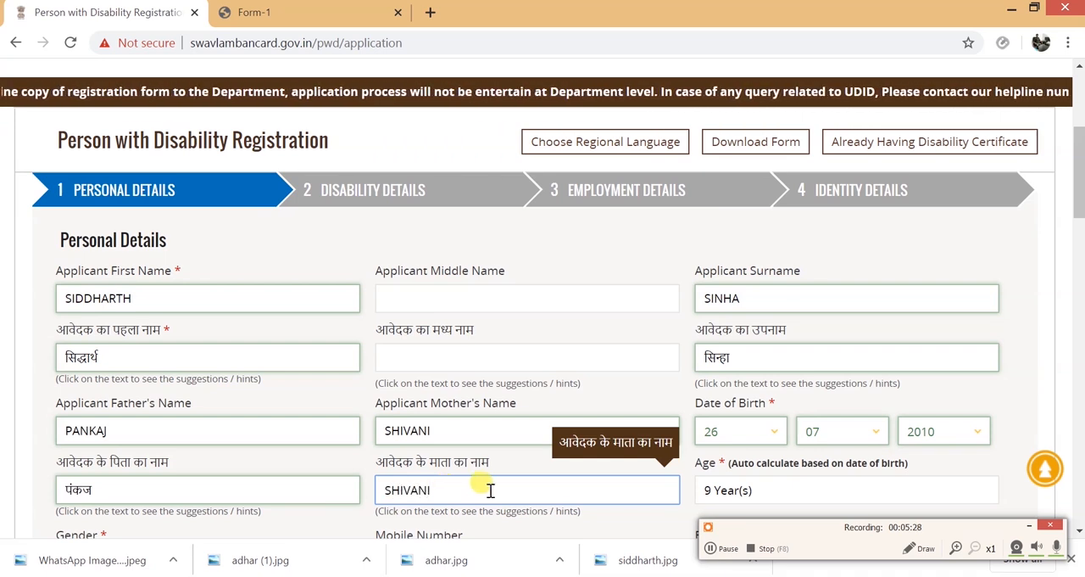
- Set the applicant's gender to Male and enter the mobile number
{"action": "scroll", "coordinate": [490, 490], "scroll_direction": "down", "scroll_amount": 2}
{"action": "scroll", "coordinate": [449, 490], "scroll_direction": "down", "scroll_amount": 2}
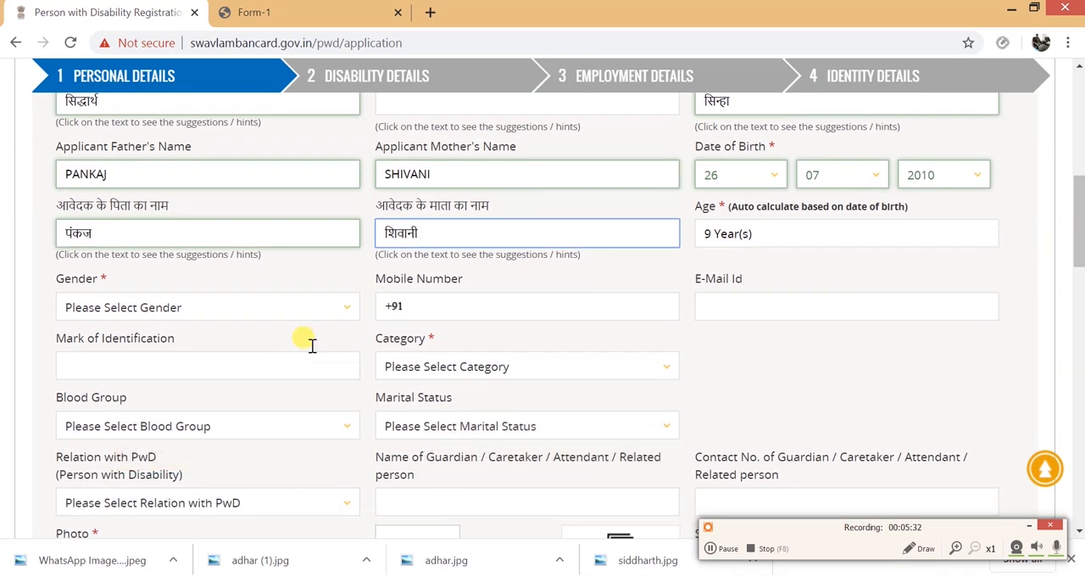
{"action": "left_click", "coordinate": [336, 305]}
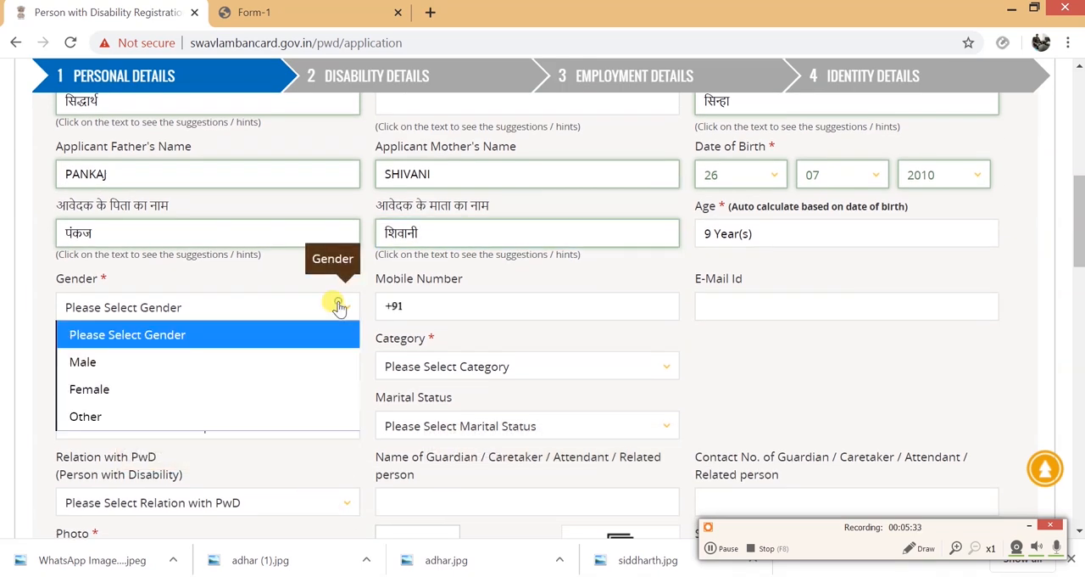
{"action": "left_click", "coordinate": [243, 357]}
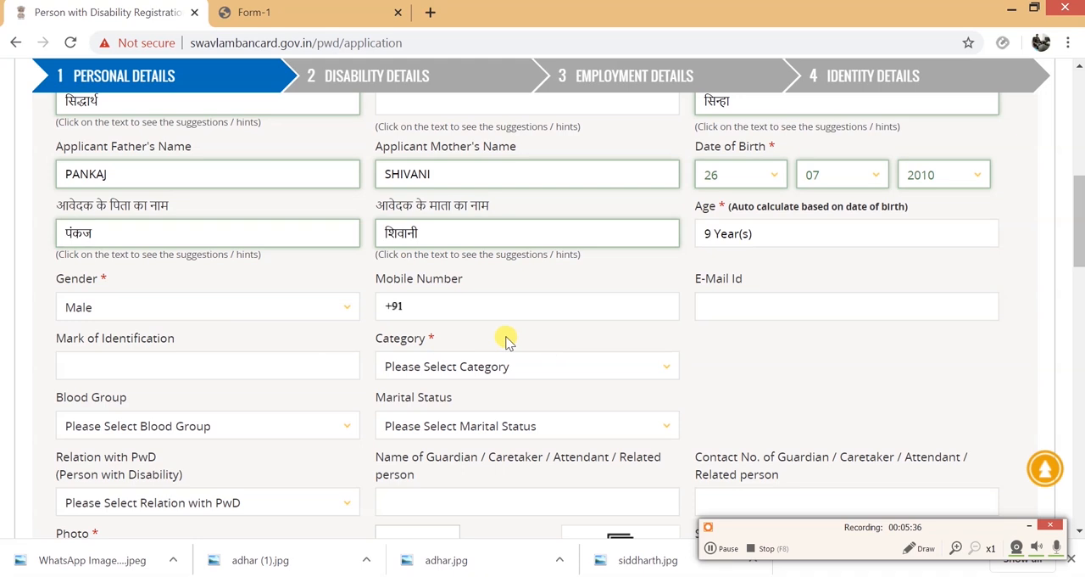
{"action": "left_click", "coordinate": [395, 297]}
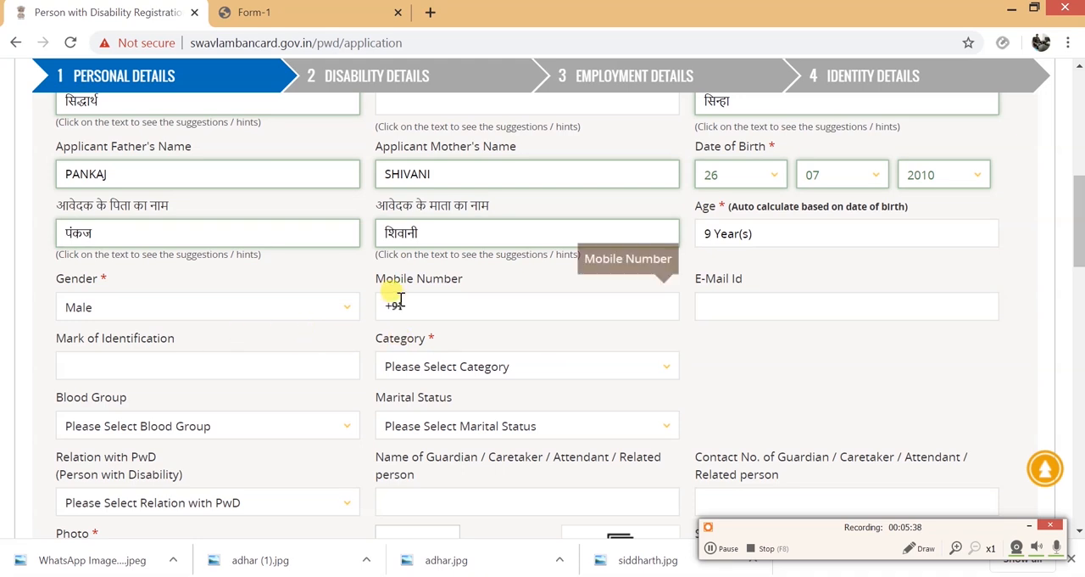
{"action": "left_click", "coordinate": [719, 548]}
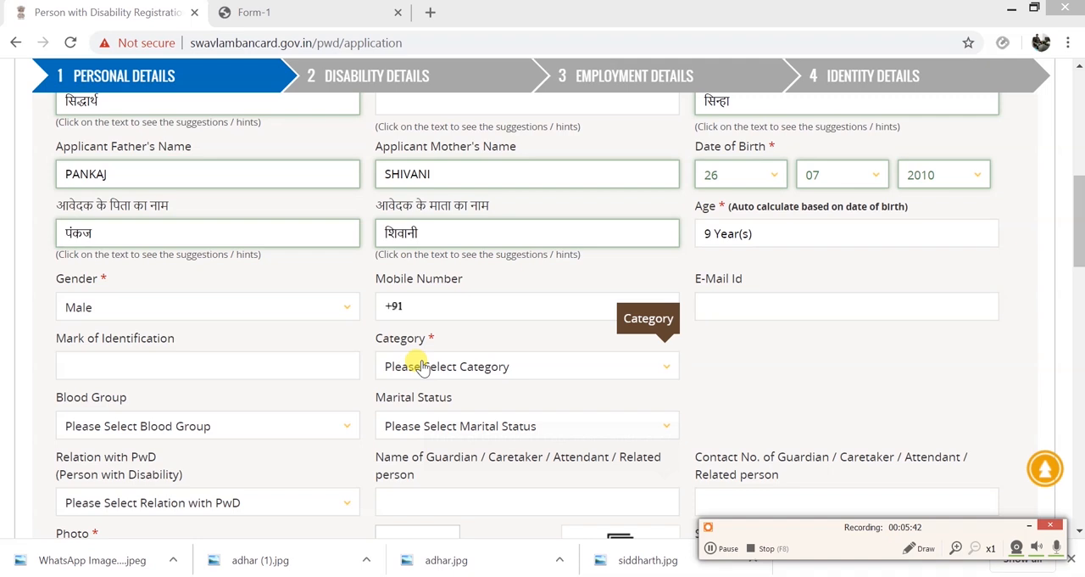
{"action": "left_click", "coordinate": [450, 306]}
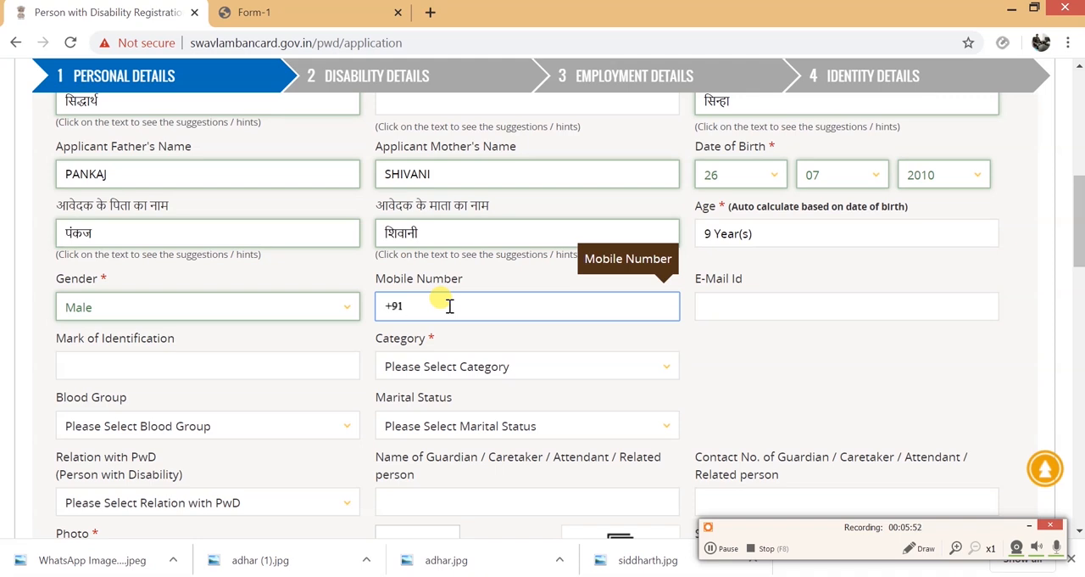
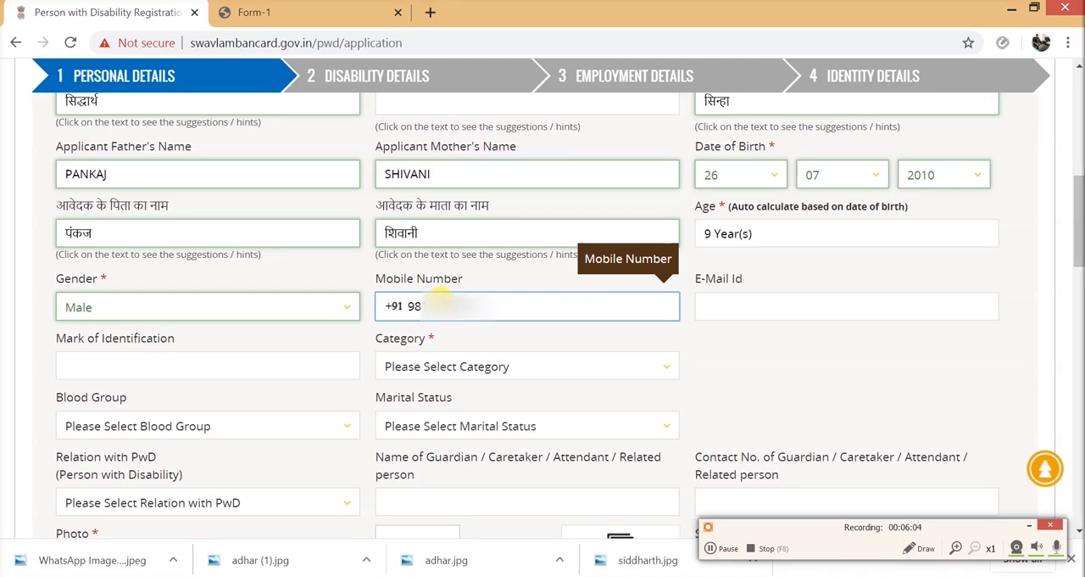
- Enter the contact's e-mail address in lowercase in the E-Mail Id field
{"action": "left_click", "coordinate": [726, 297]}
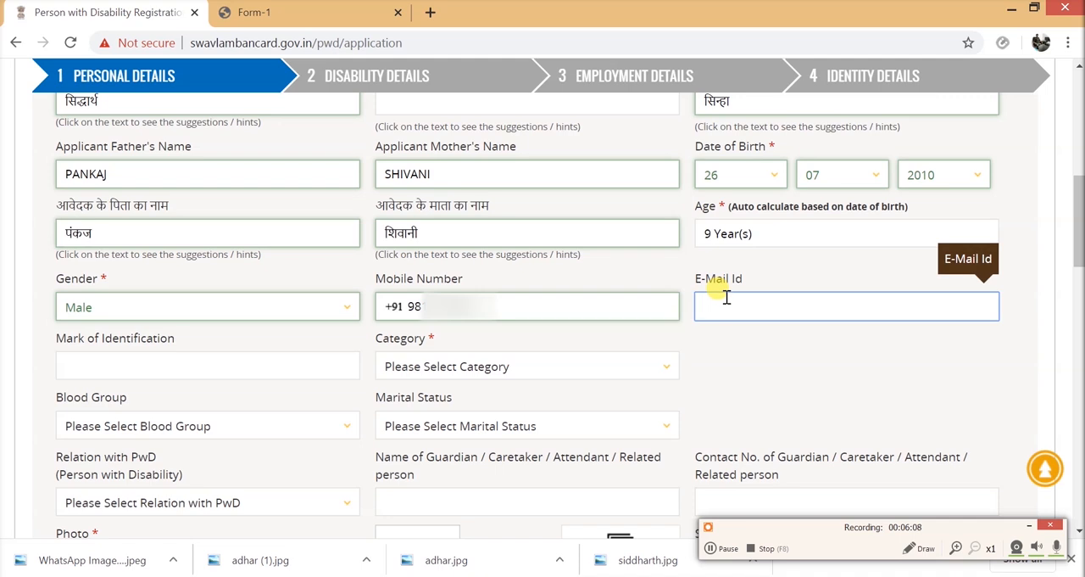
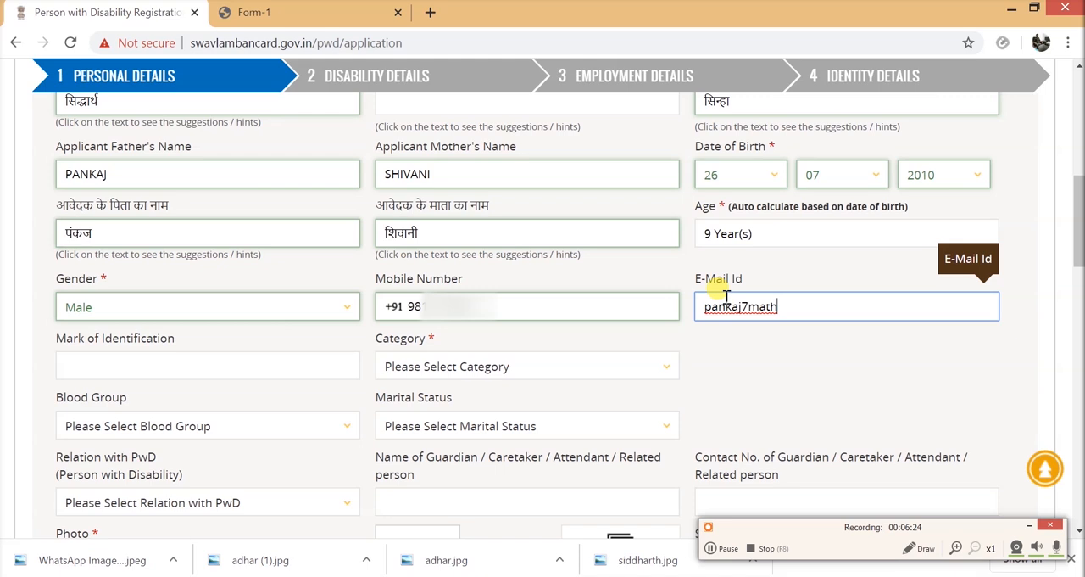
- Leave the mark of identification blank and set the applicant's category to General
{"action": "left_click", "coordinate": [275, 369]}
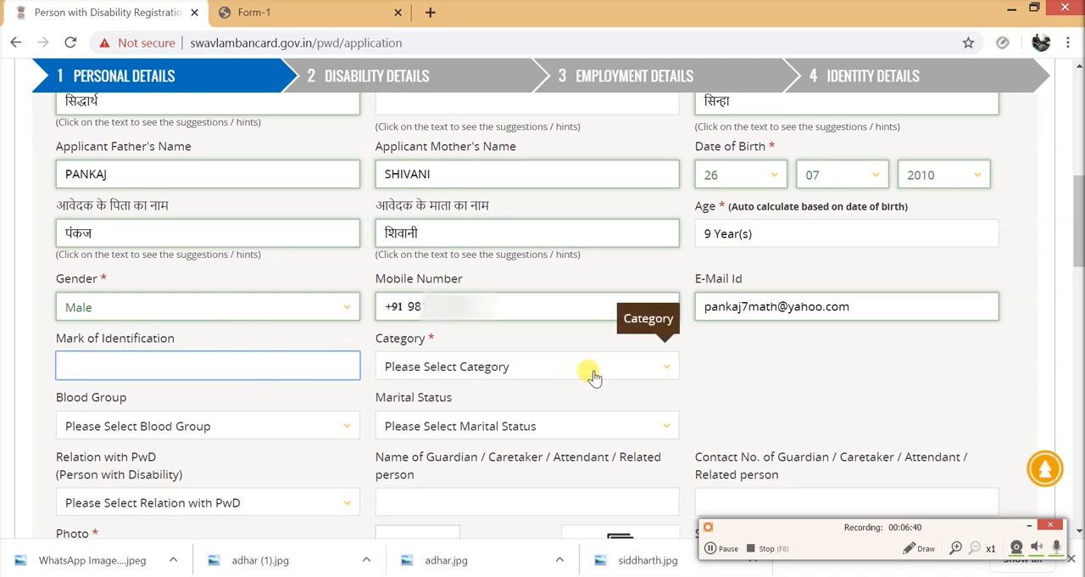
{"action": "left_click", "coordinate": [666, 369]}
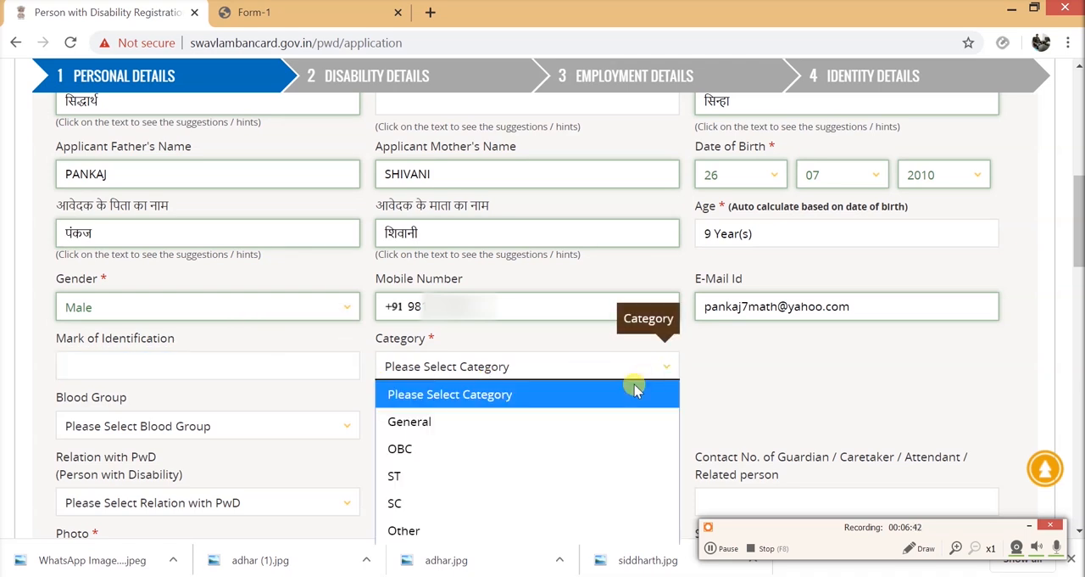
{"action": "left_click", "coordinate": [550, 424]}
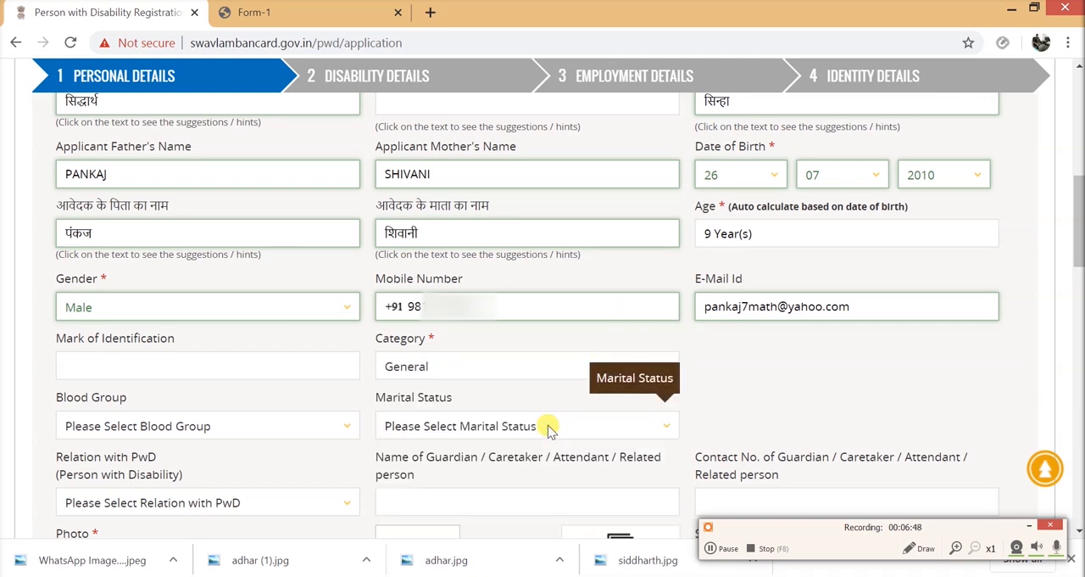
{"action": "scroll", "coordinate": [547, 428], "scroll_direction": "down", "scroll_amount": 2}
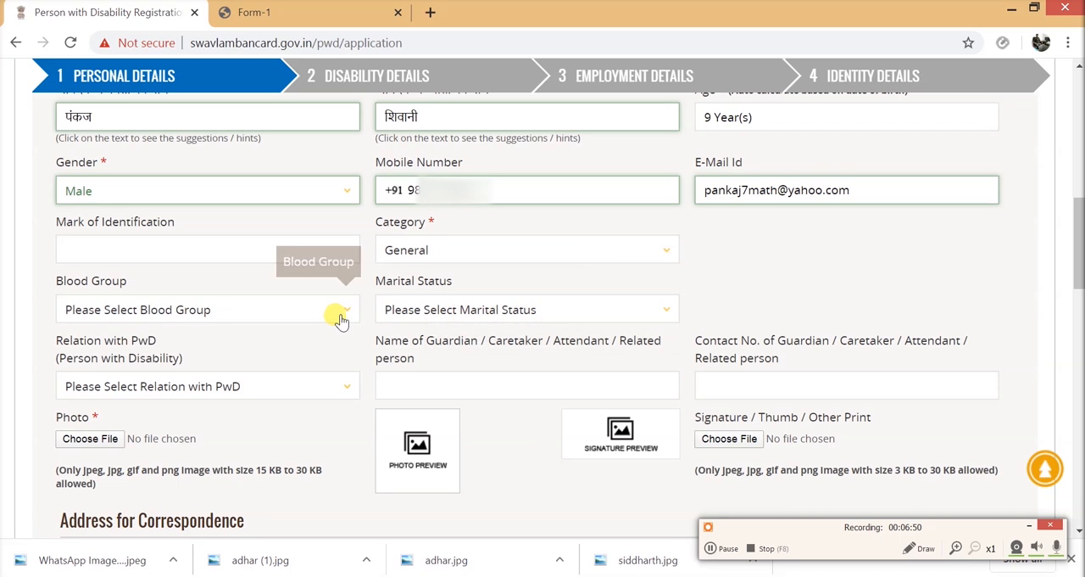
{"action": "left_click", "coordinate": [339, 313]}
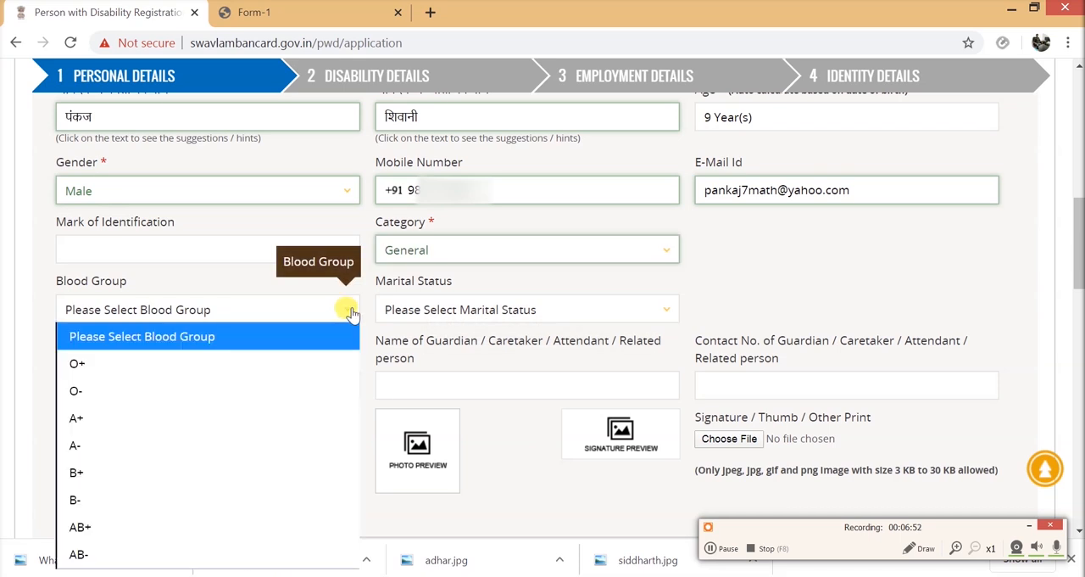
{"action": "left_click", "coordinate": [521, 285]}
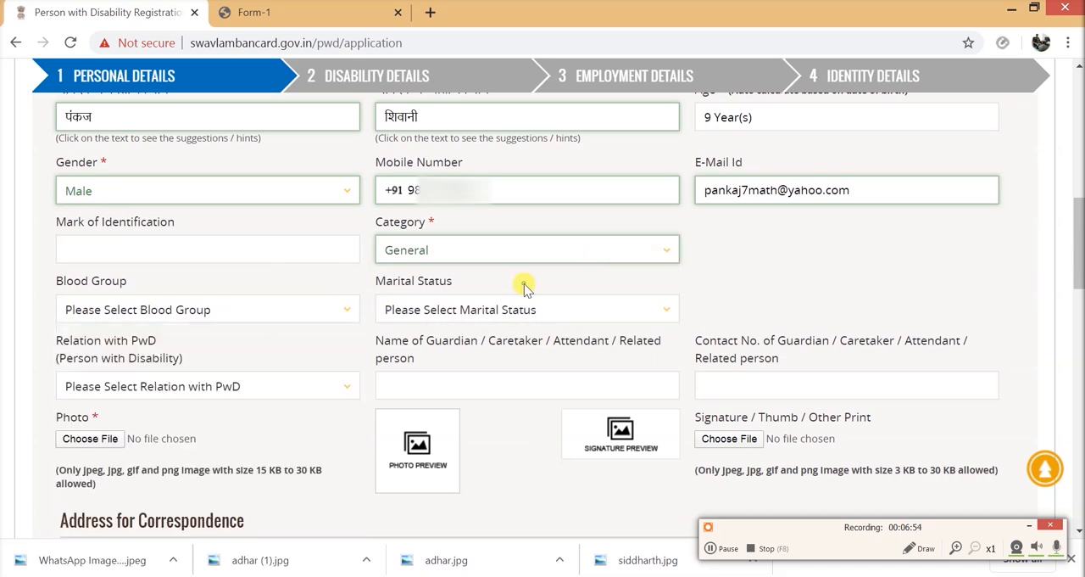
{"action": "left_click", "coordinate": [664, 314]}
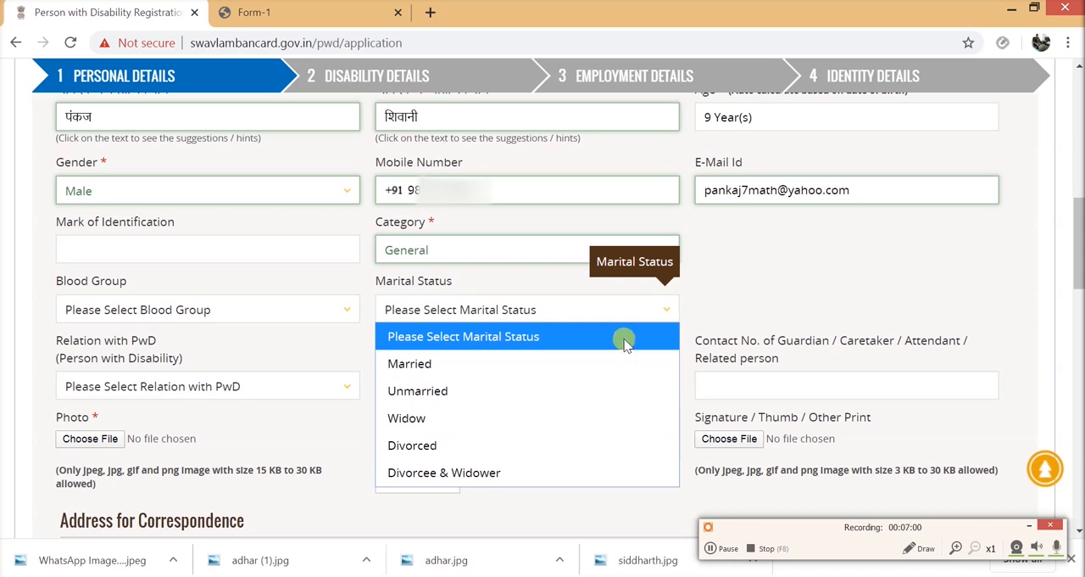
{"action": "left_click", "coordinate": [585, 364]}
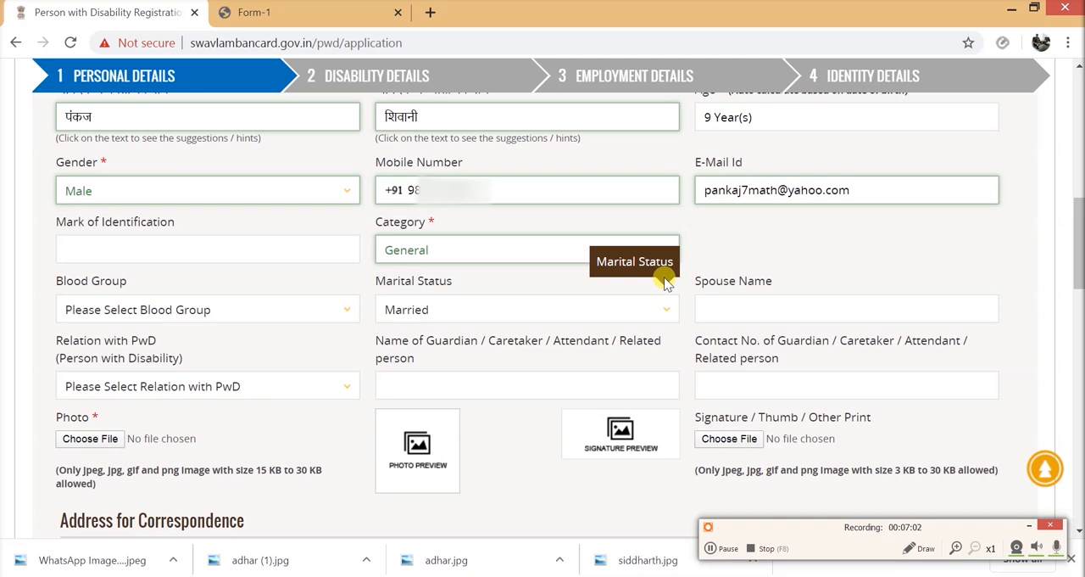
{"action": "left_click", "coordinate": [658, 310]}
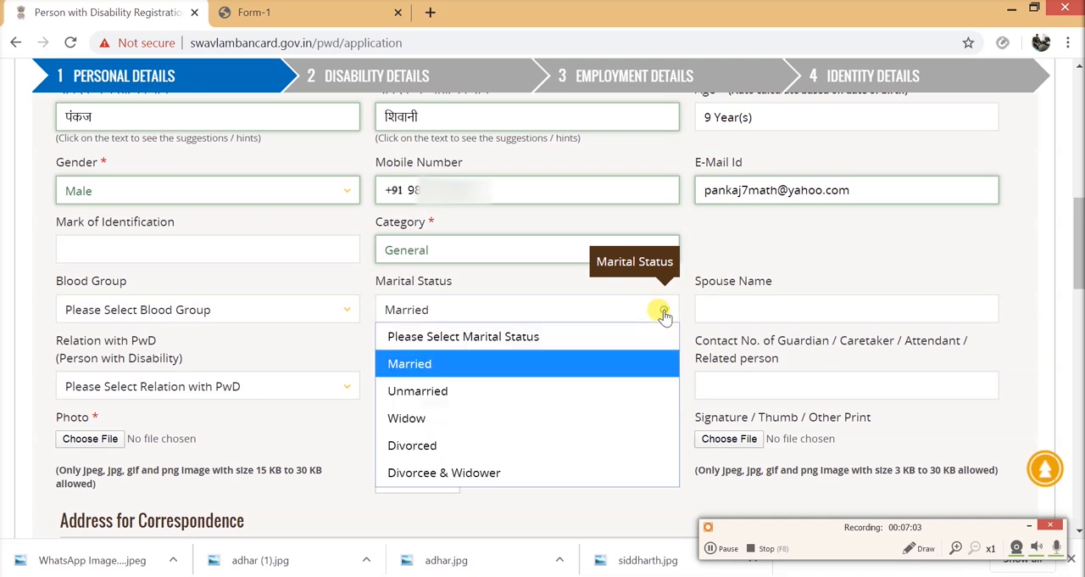
{"action": "left_click", "coordinate": [591, 339]}
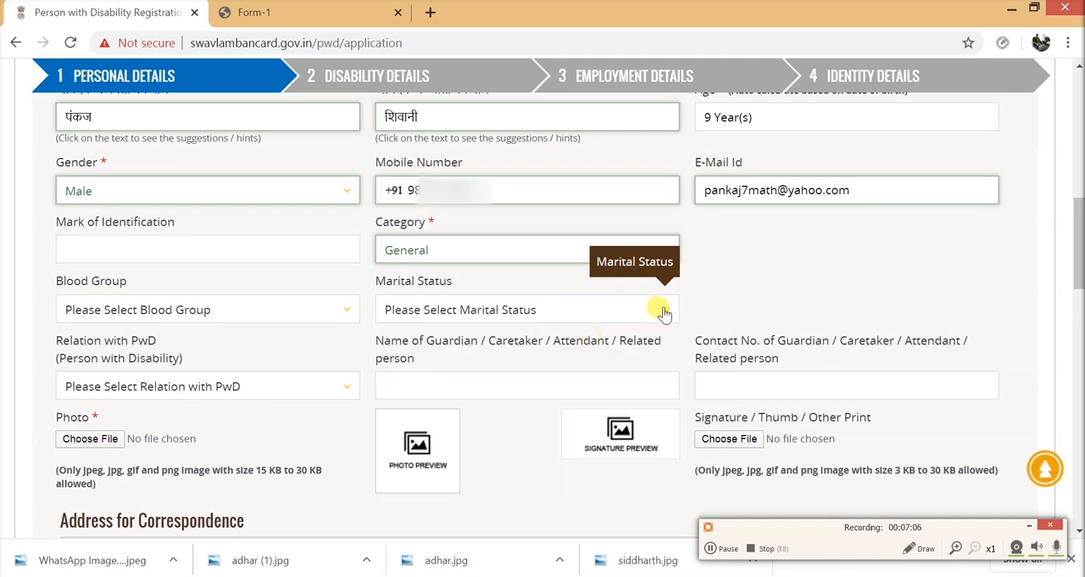
- Set the applicant's marital status to Unmarried
{"action": "left_click", "coordinate": [658, 308]}
{"action": "left_click", "coordinate": [534, 388]}
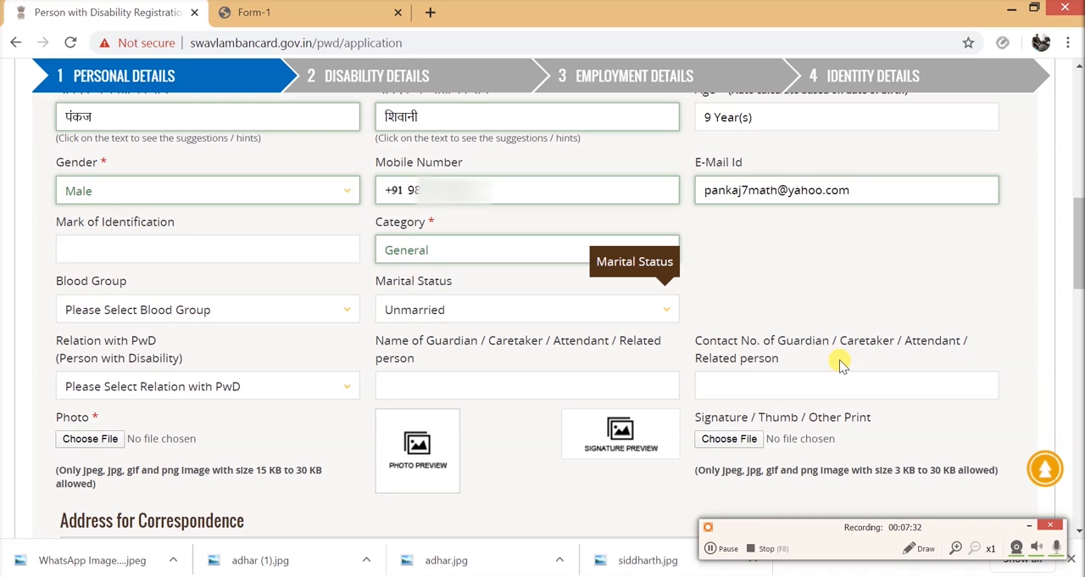
- Set the relation with the PwD to Other and enter the related person's full name and contact number
{"action": "left_click", "coordinate": [346, 388]}
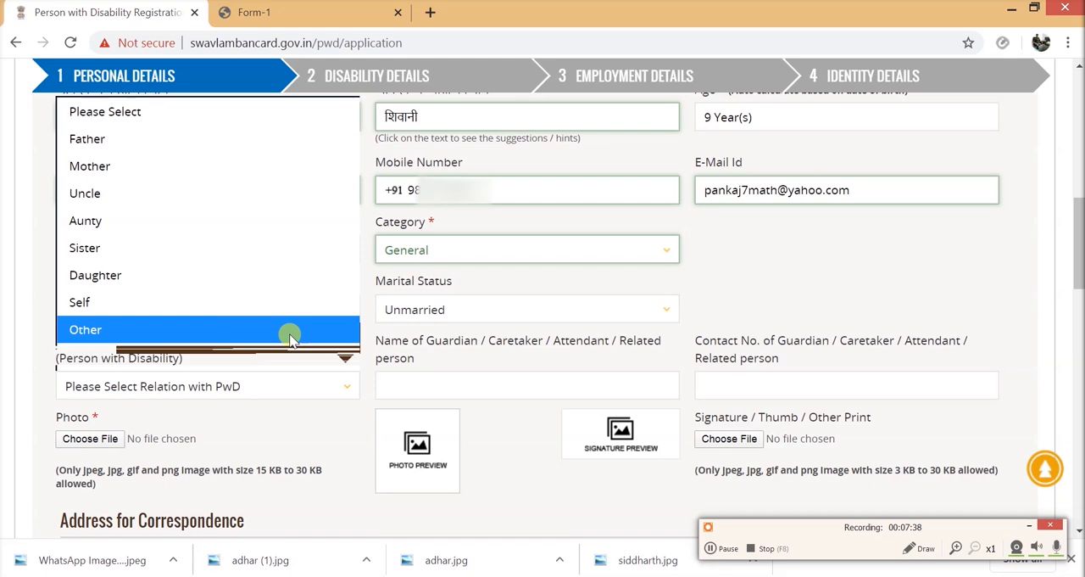
{"action": "left_click", "coordinate": [290, 333]}
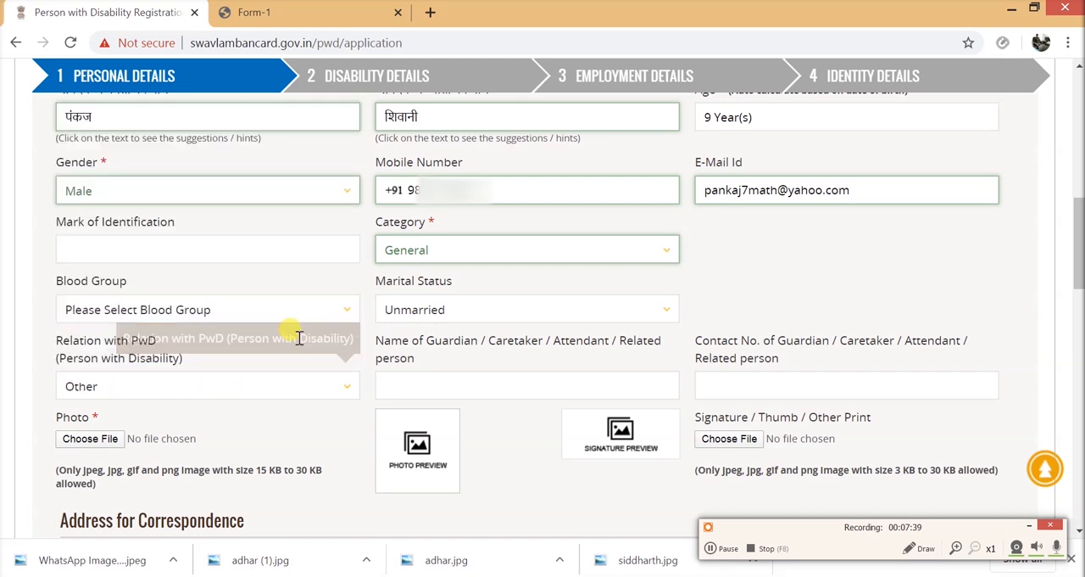
{"action": "left_click", "coordinate": [498, 385]}
{"action": "type", "text": "at"}
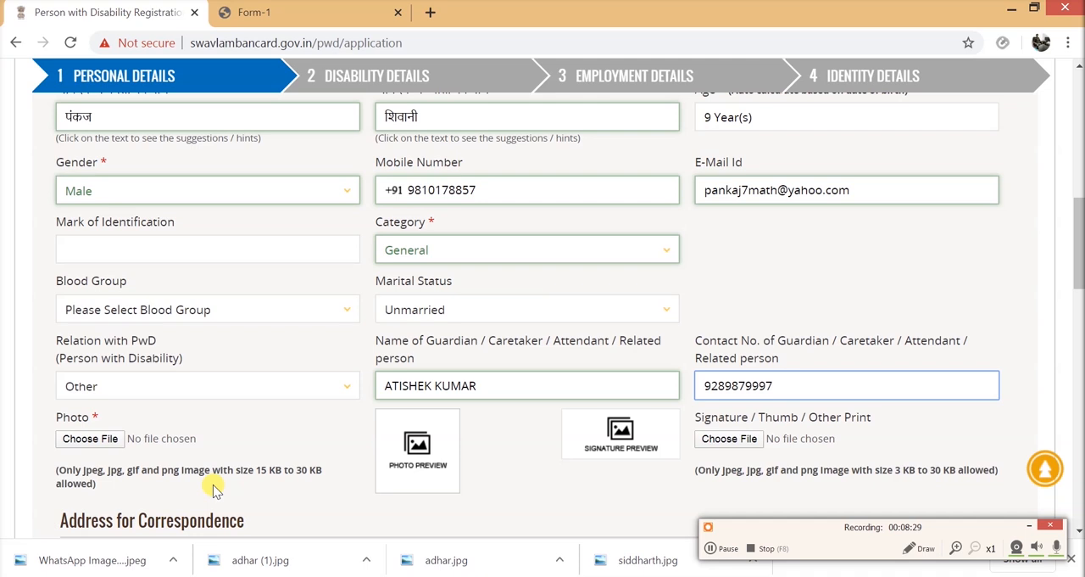
- Attach the applicant's JPEG photo from the Documents folder as the required Photo
{"action": "left_click", "coordinate": [109, 446]}
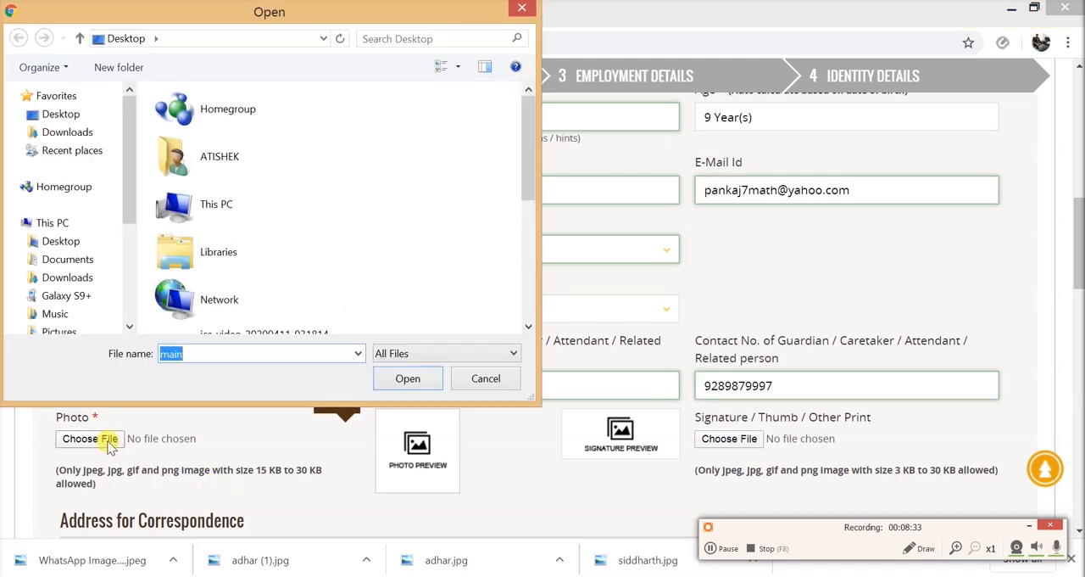
{"action": "left_click", "coordinate": [220, 216]}
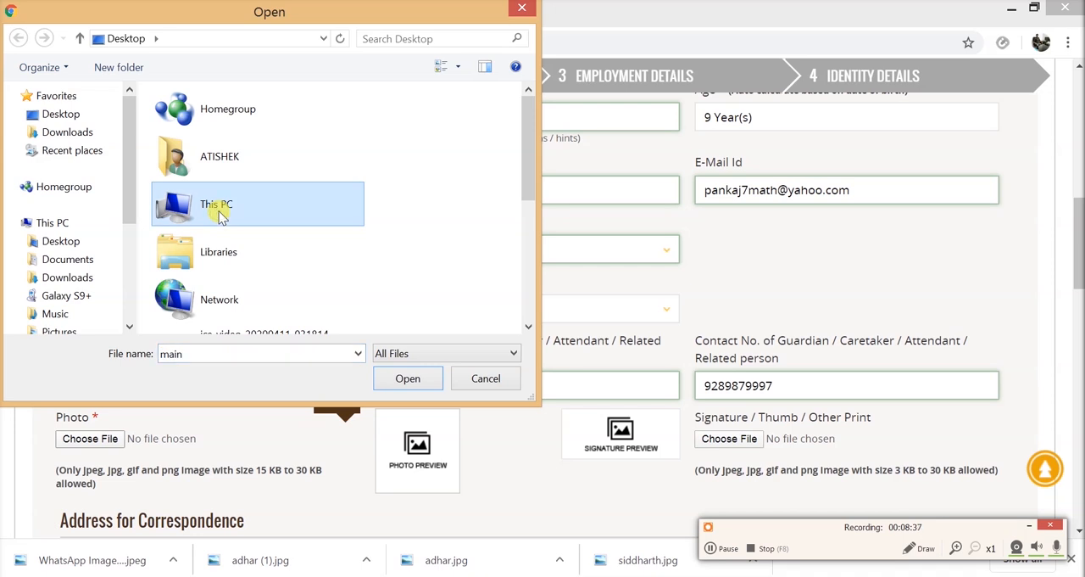
{"action": "double_click", "coordinate": [221, 216]}
{"action": "left_click", "coordinate": [233, 177]}
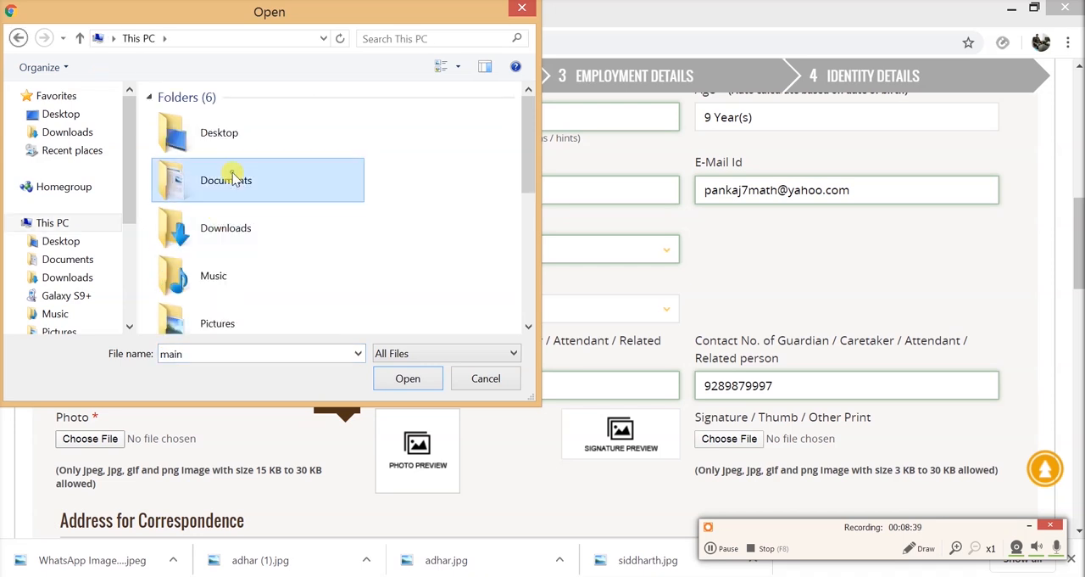
{"action": "double_click", "coordinate": [232, 175]}
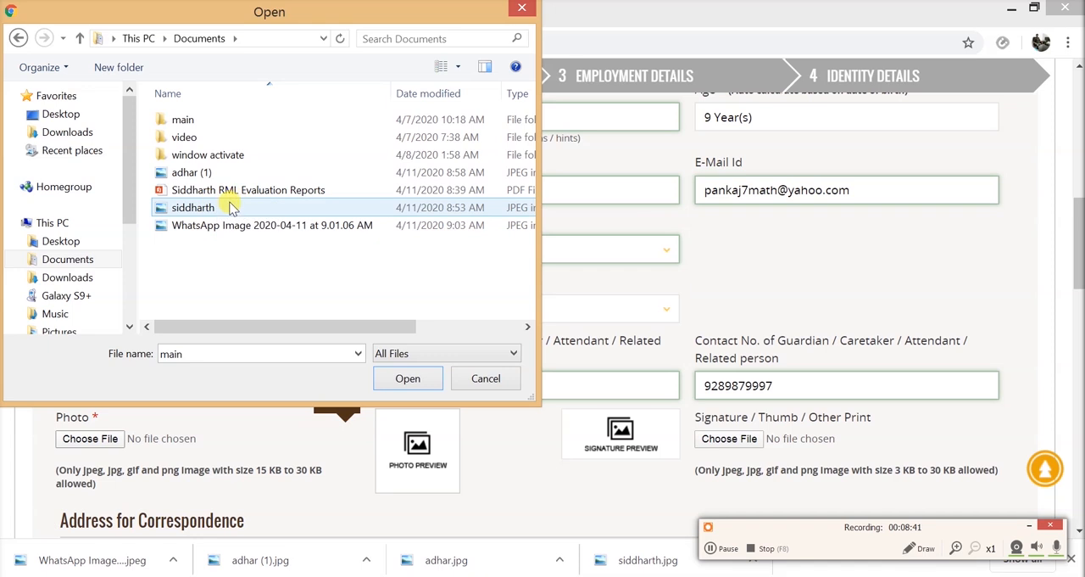
{"action": "left_click", "coordinate": [222, 207]}
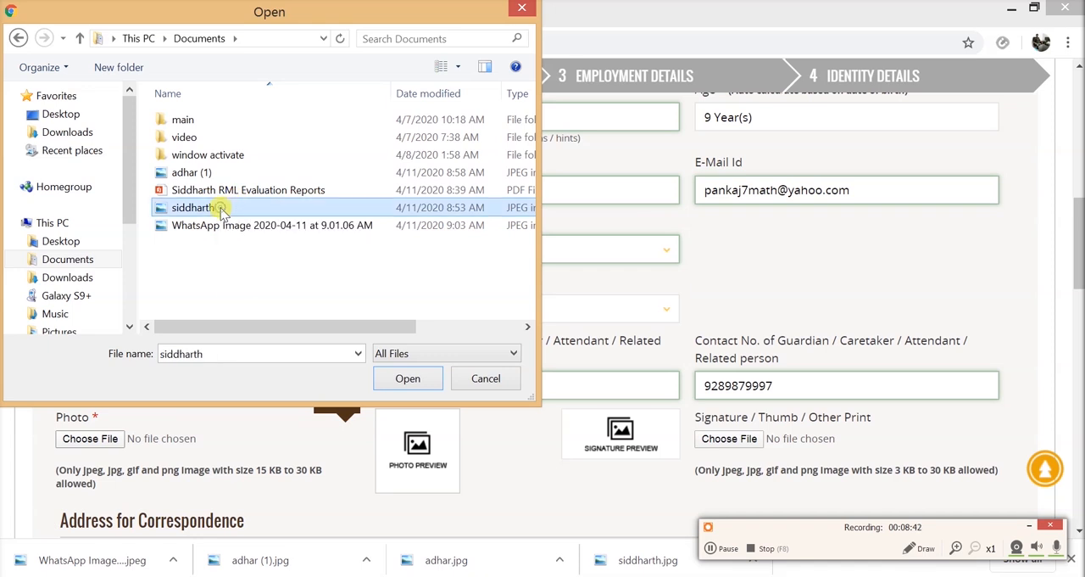
{"action": "left_click", "coordinate": [408, 378]}
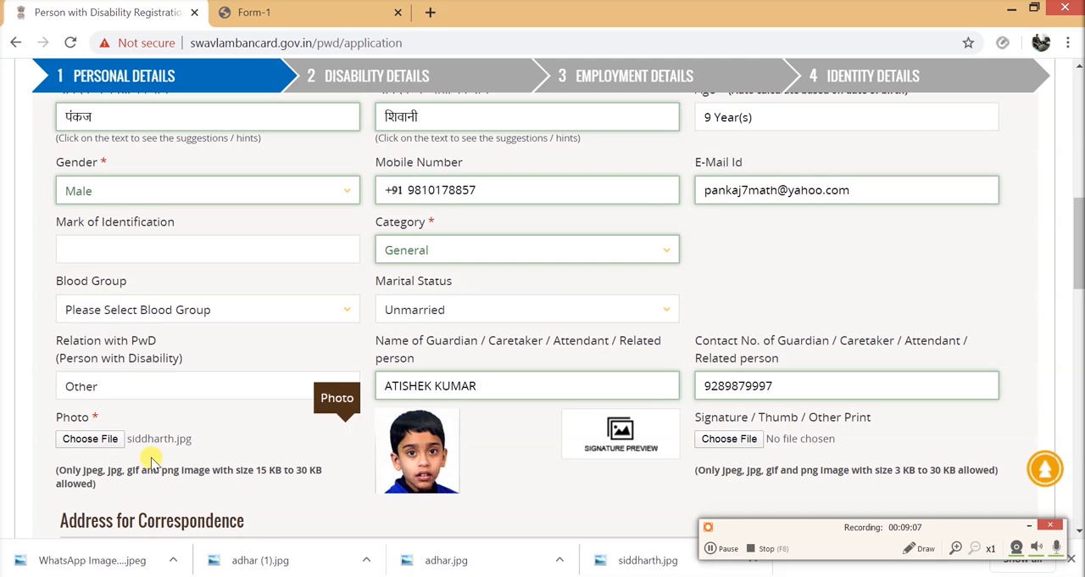
- Fill in the three English address lines of the Address for Correspondence with the applicant's postal address
{"action": "scroll", "coordinate": [542, 313], "scroll_direction": "down", "scroll_amount": 3}
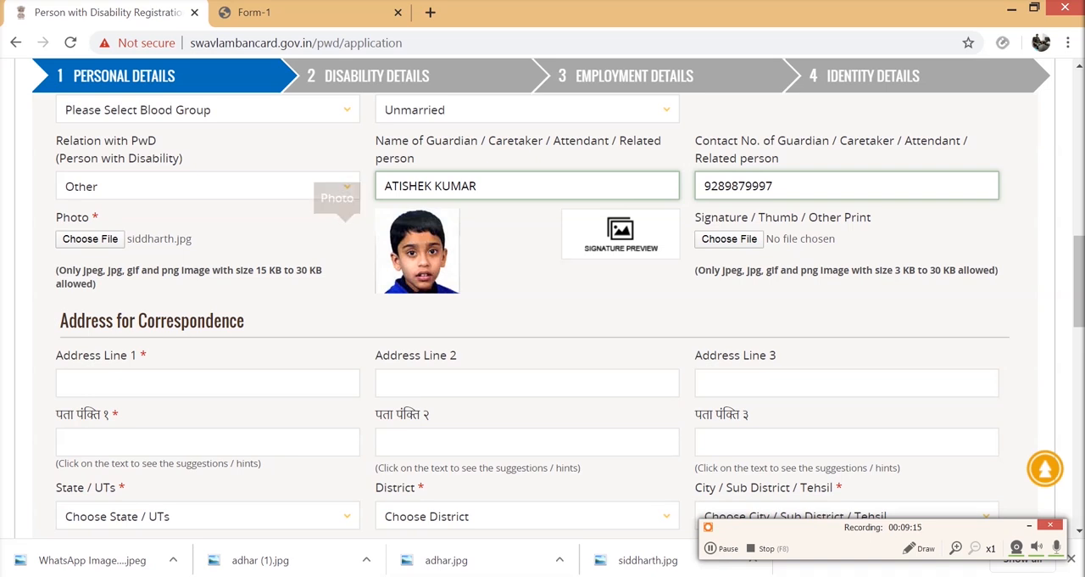
{"action": "left_click", "coordinate": [110, 386]}
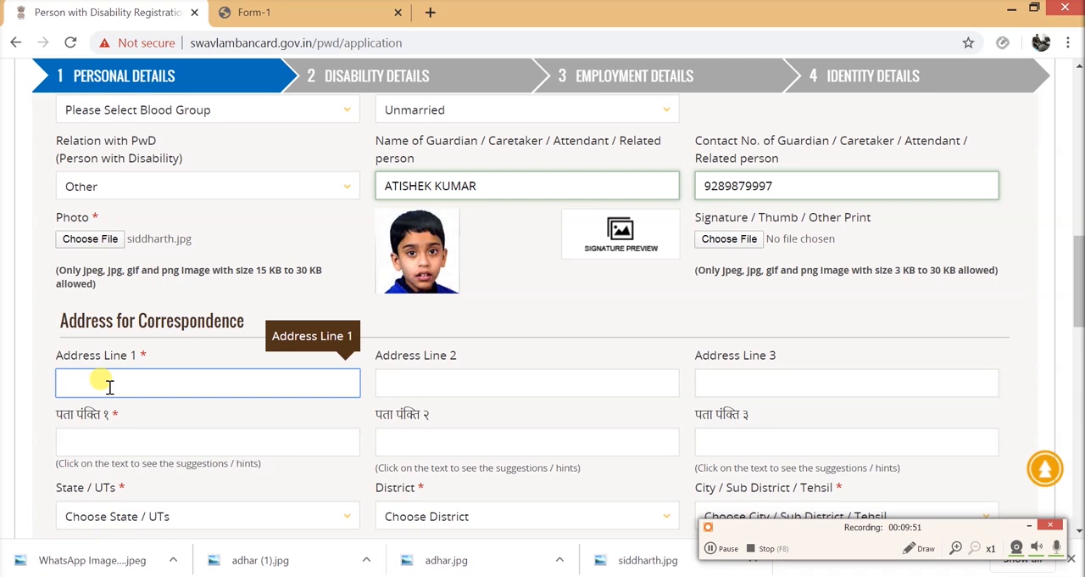
{"action": "left_click", "coordinate": [409, 383]}
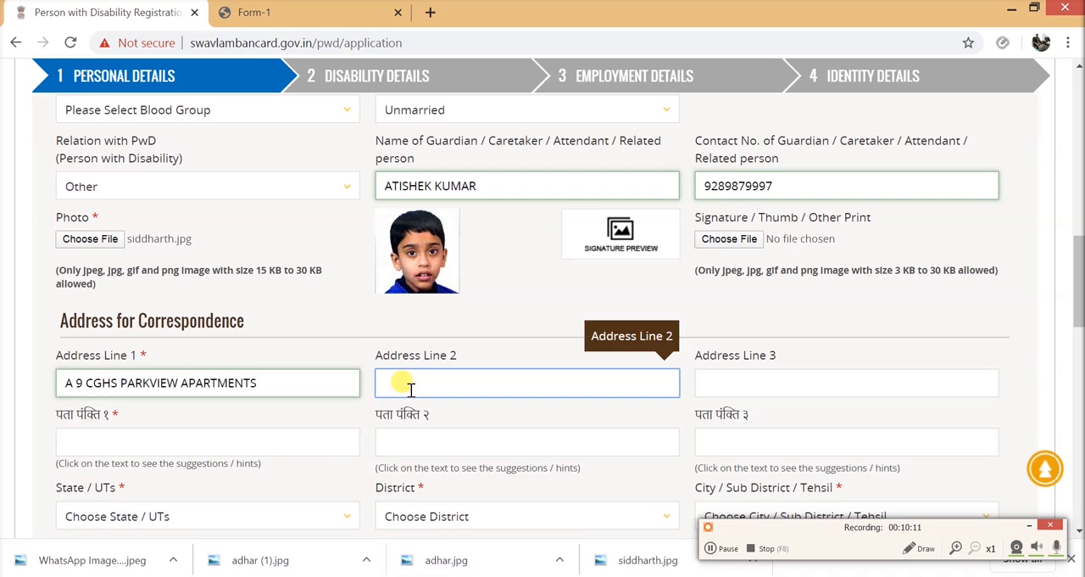
{"action": "left_click", "coordinate": [777, 378]}
- Enter the same address in the three Hindi address lines of the Address for Correspondence
{"action": "left_click", "coordinate": [122, 441]}
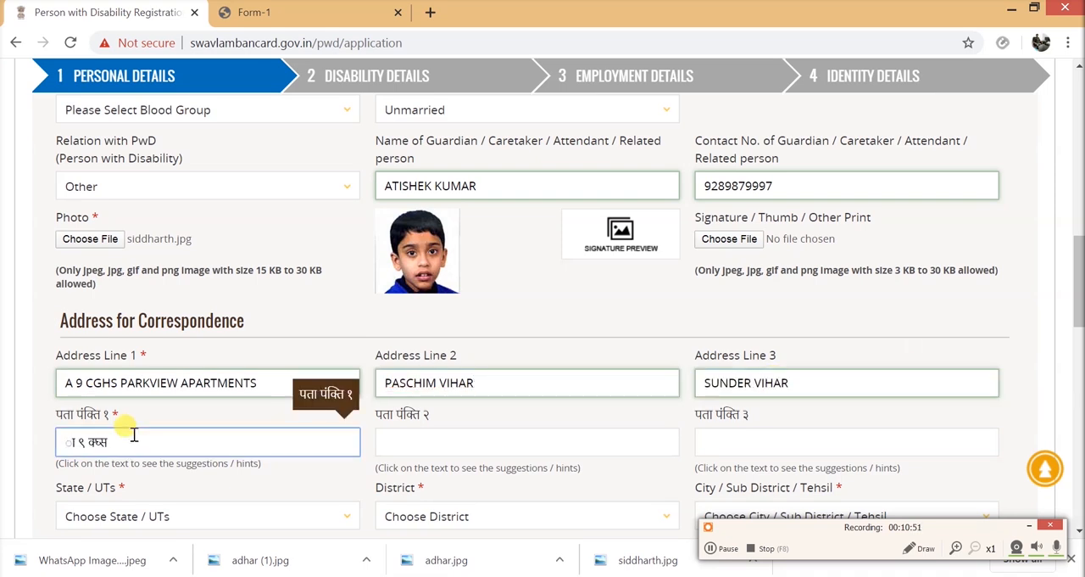
{"action": "left_click", "coordinate": [416, 442]}
{"action": "key", "text": "Tab"}
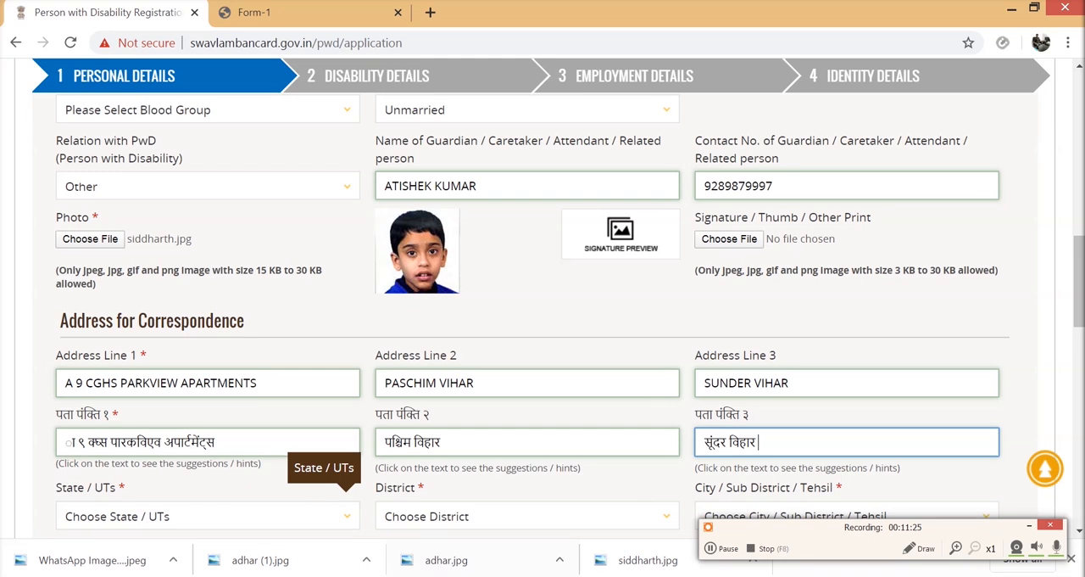
{"action": "left_click", "coordinate": [715, 549]}
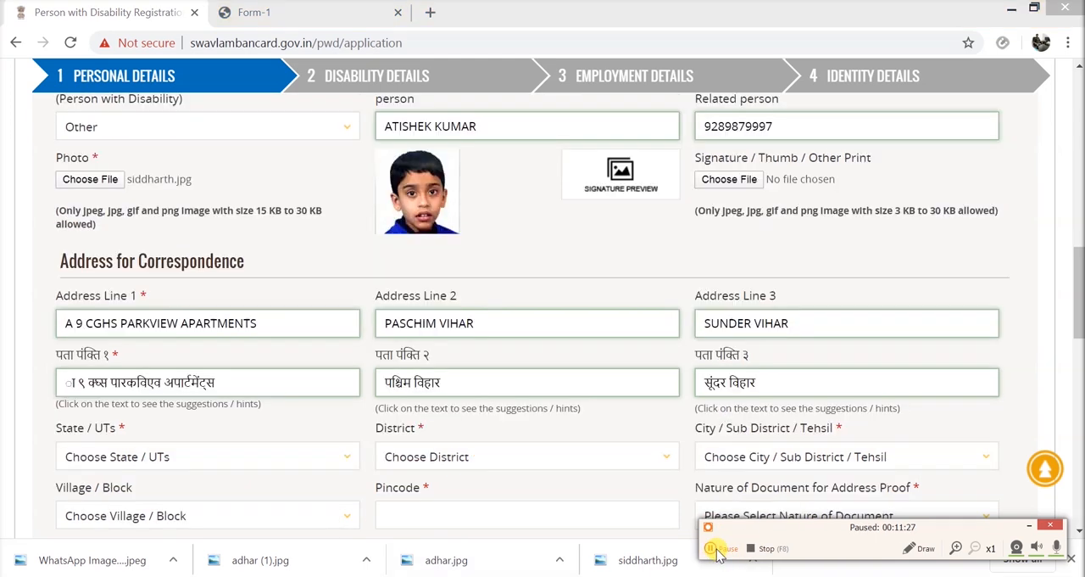
- Select the state, district and sub-district of the correspondence address and enter its postal pincode
{"action": "left_click", "coordinate": [343, 458]}
{"action": "type", "text": "de"}
{"action": "key", "text": "Return"}
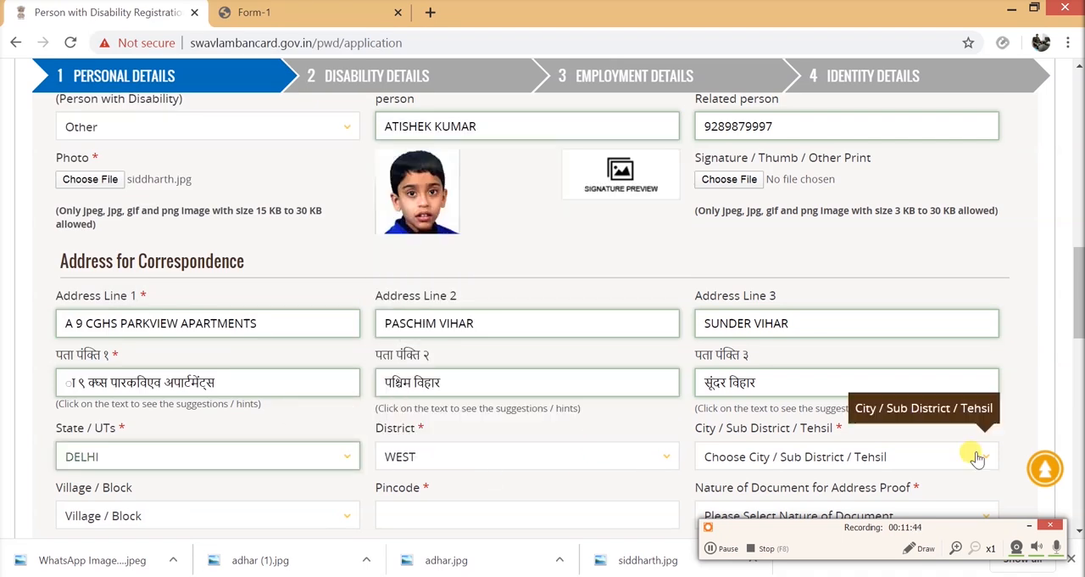
{"action": "scroll", "coordinate": [976, 455], "scroll_direction": "down", "scroll_amount": 2}
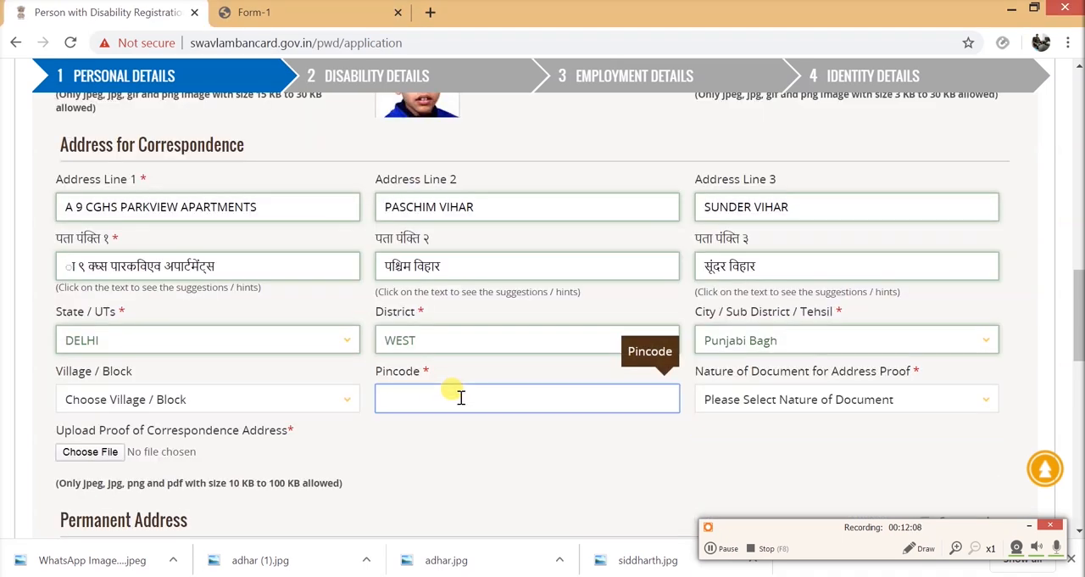
{"action": "type", "text": "110087"}
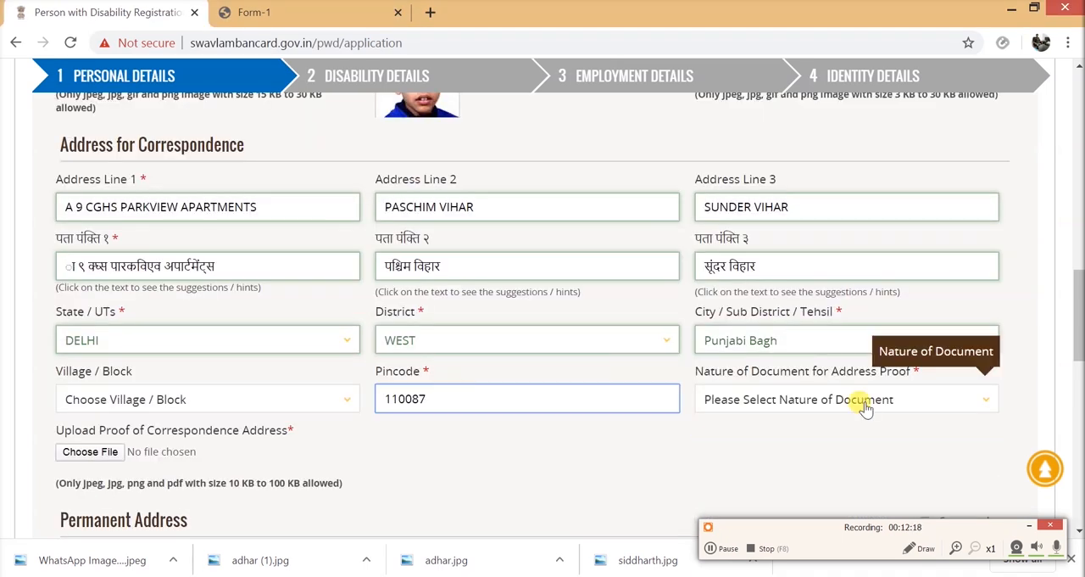
- Set the nature of document for address proof to Aadhaar card and attach adhar (1).jpg from Documents as the correspondence address proof
{"action": "left_click", "coordinate": [970, 400]}
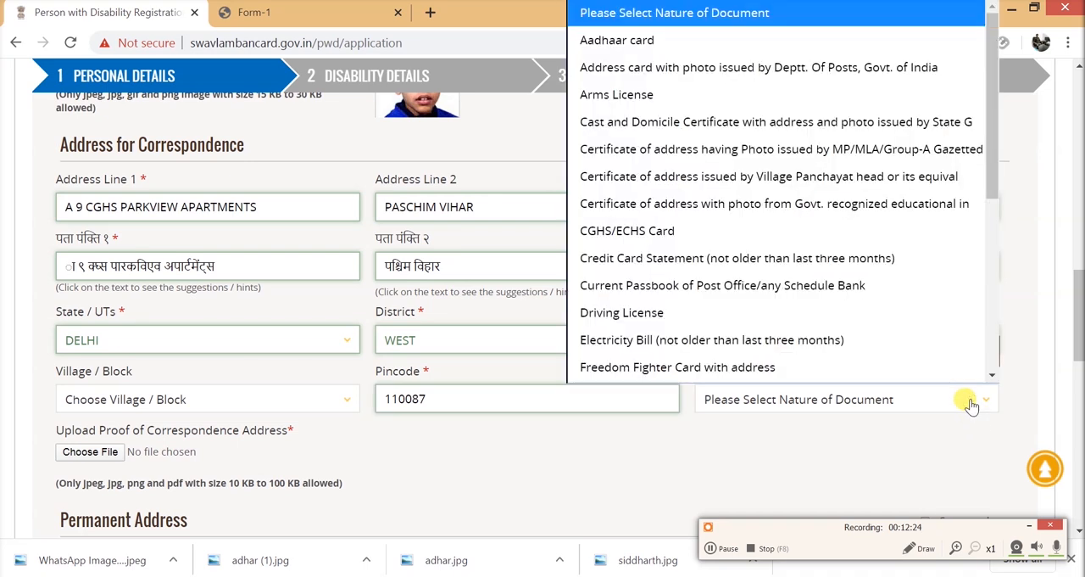
{"action": "left_click", "coordinate": [792, 43]}
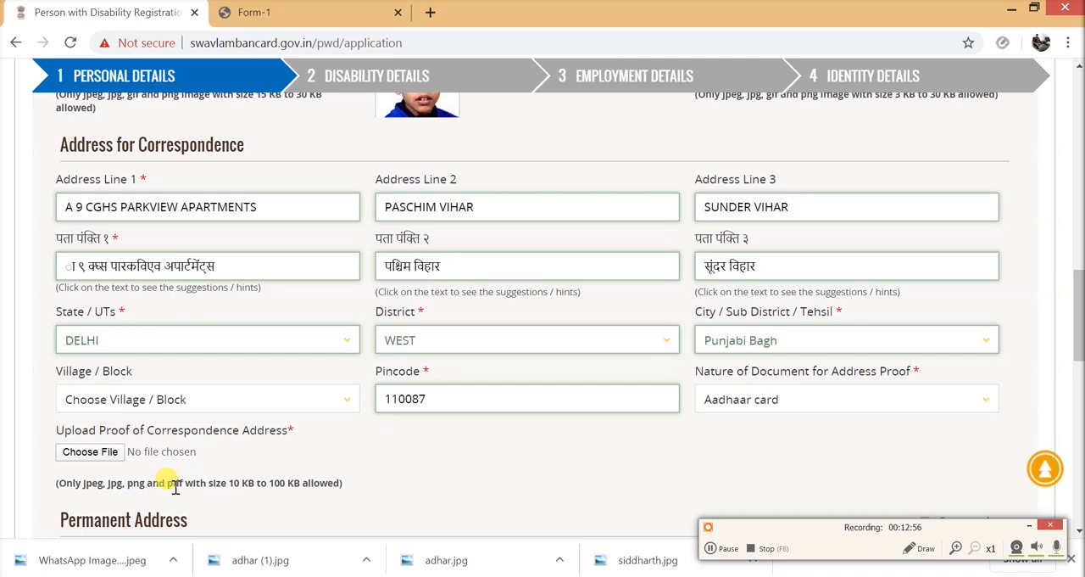
{"action": "left_click", "coordinate": [104, 455]}
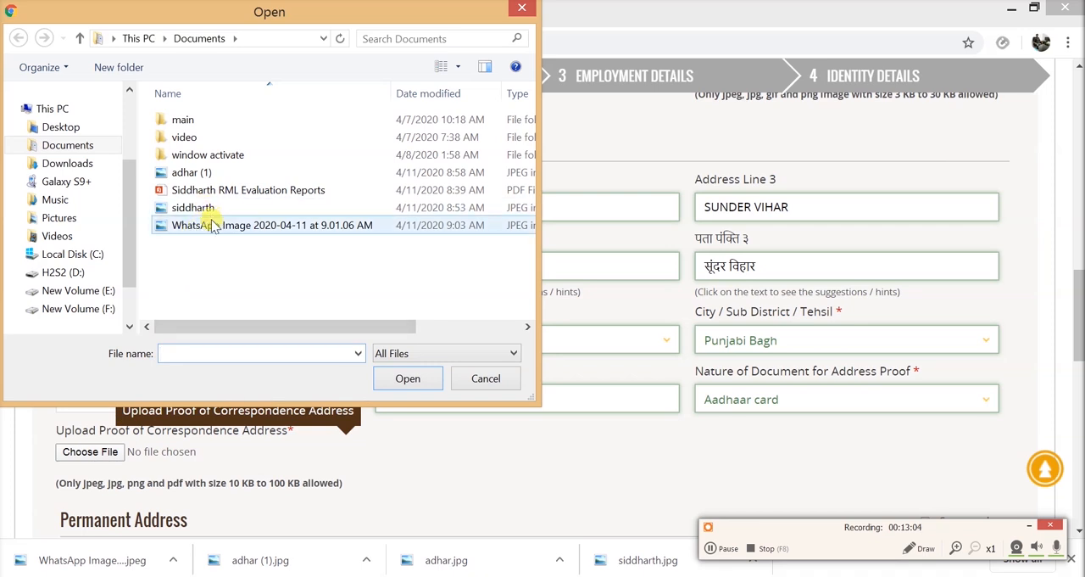
{"action": "left_click", "coordinate": [222, 172]}
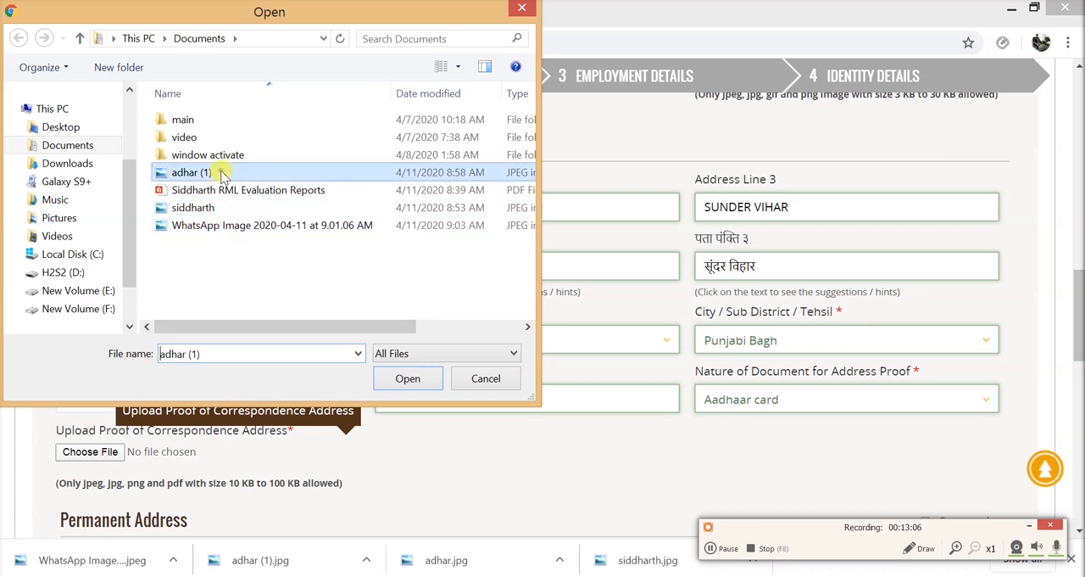
{"action": "left_click", "coordinate": [407, 378]}
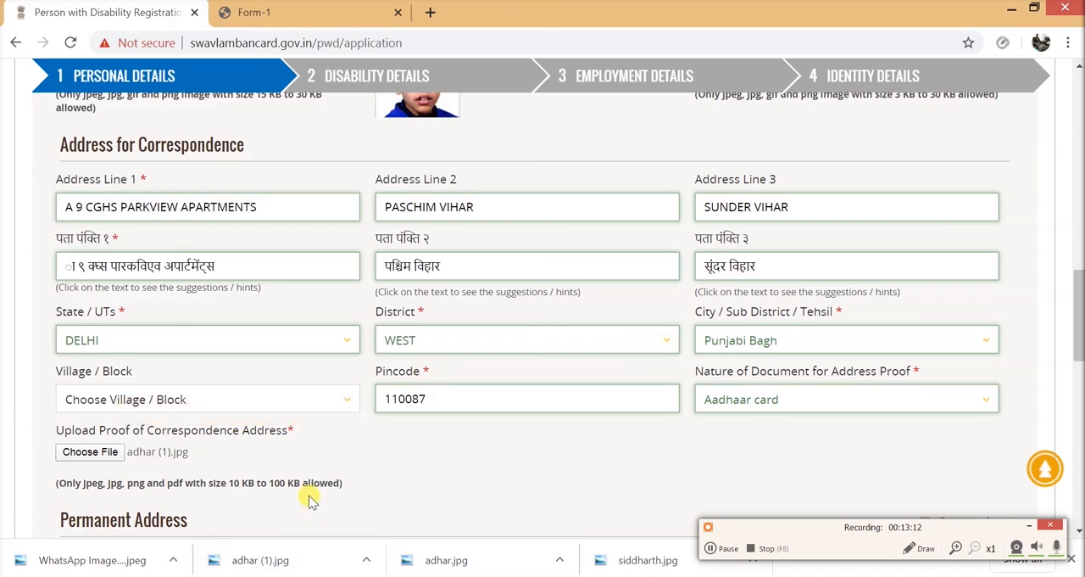
- Mark the Permanent Address as the same as the correspondence address
{"action": "scroll", "coordinate": [309, 500], "scroll_direction": "down", "scroll_amount": 3}
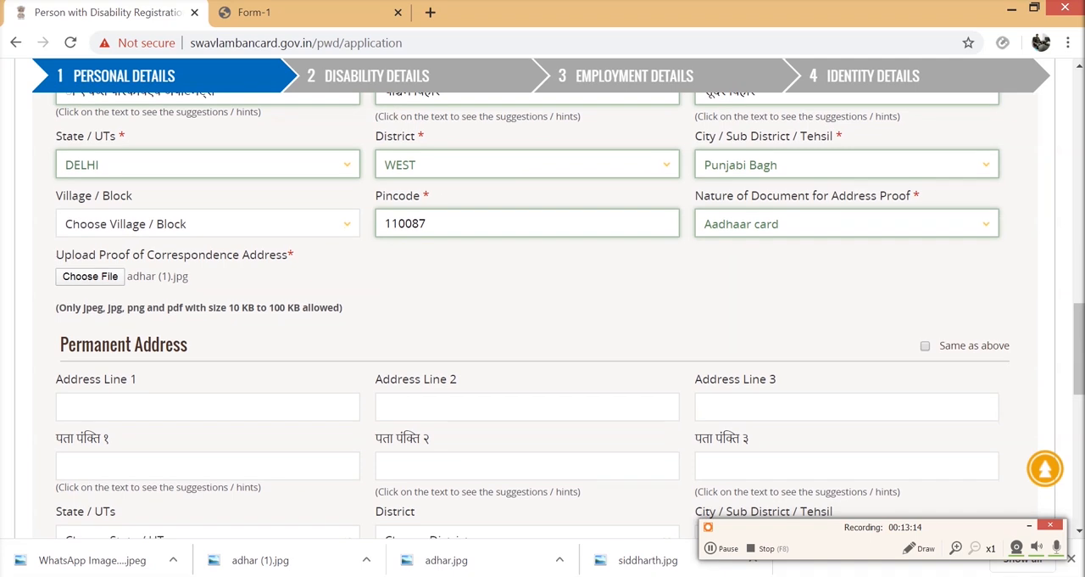
{"action": "scroll", "coordinate": [314, 505], "scroll_direction": "down", "scroll_amount": 3}
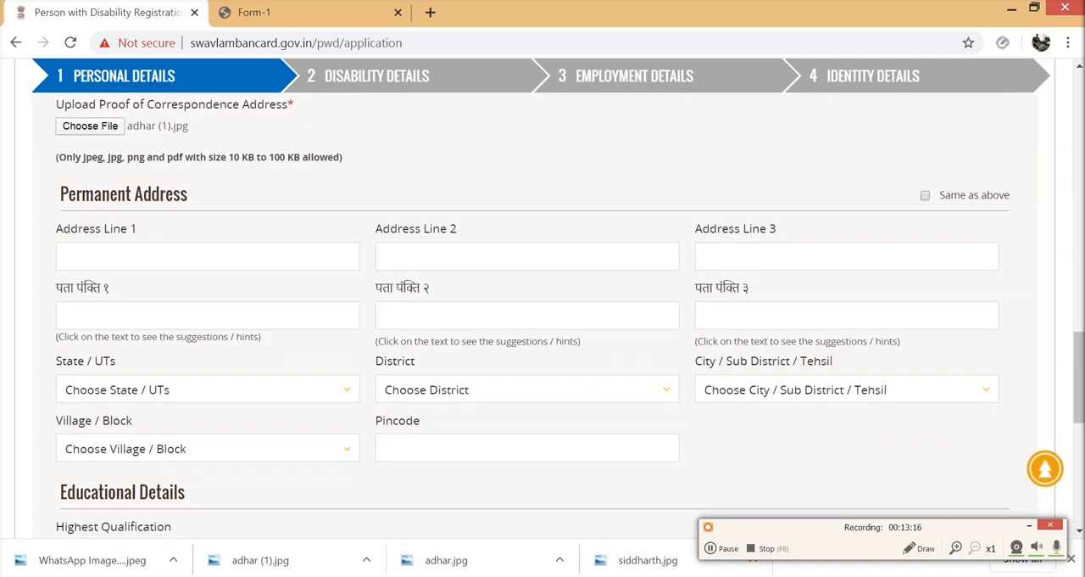
{"action": "scroll", "coordinate": [542, 317], "scroll_direction": "up", "scroll_amount": 7}
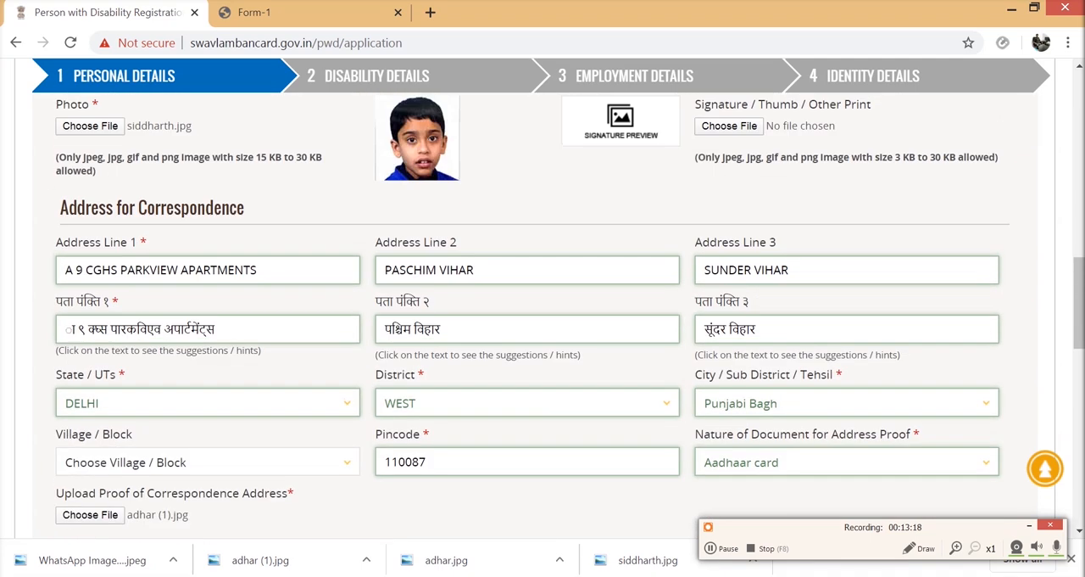
{"action": "scroll", "coordinate": [542, 317], "scroll_direction": "down", "scroll_amount": 2}
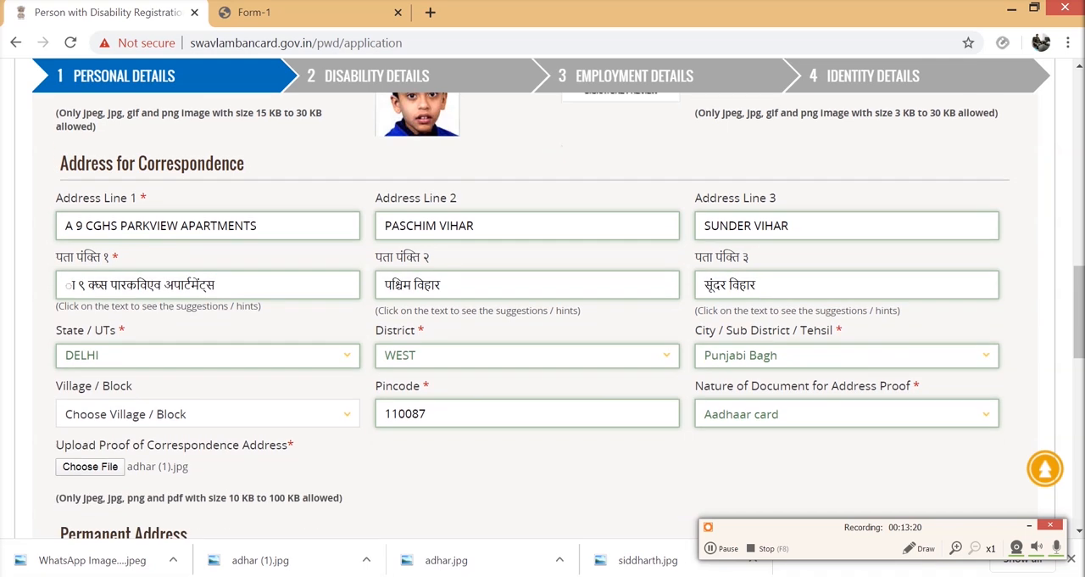
{"action": "scroll", "coordinate": [542, 318], "scroll_direction": "down", "scroll_amount": 3}
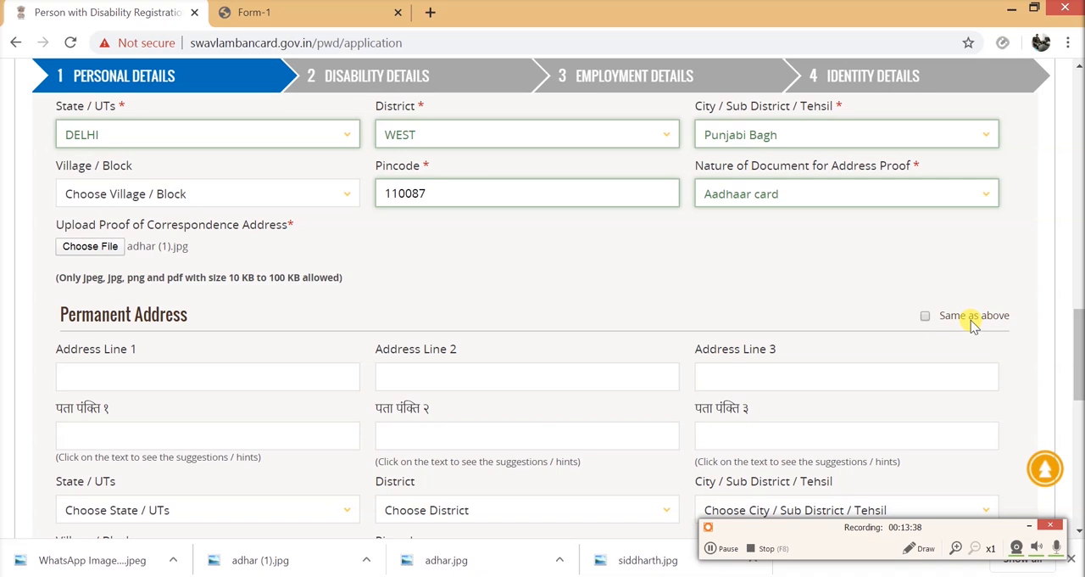
{"action": "left_click", "coordinate": [925, 316]}
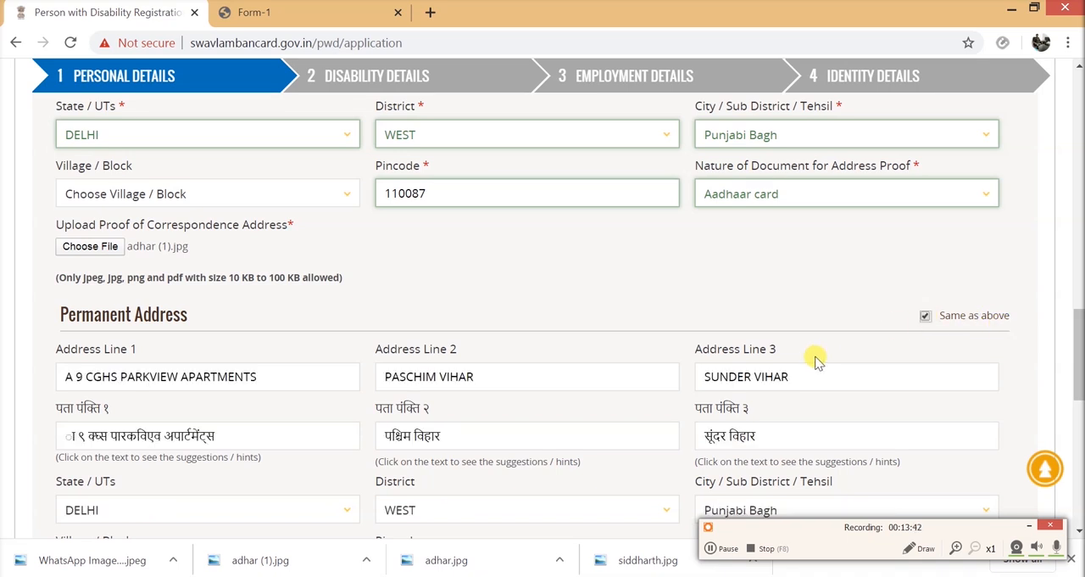
{"action": "scroll", "coordinate": [815, 360], "scroll_direction": "down", "scroll_amount": 1}
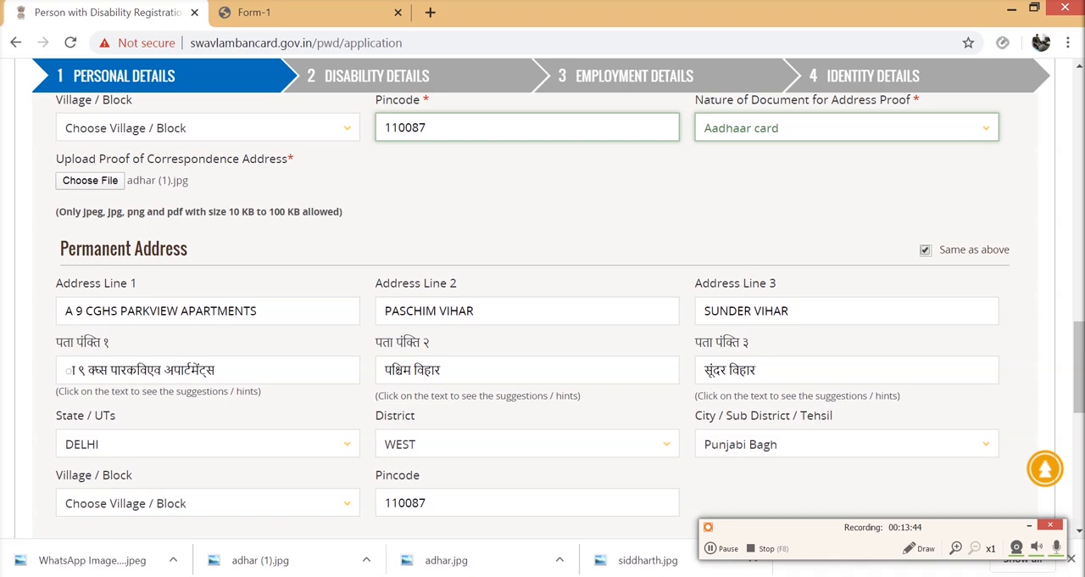
- Set the applicant's highest qualification to Primary in the Educational Details
{"action": "scroll", "coordinate": [574, 337], "scroll_direction": "down", "scroll_amount": 4}
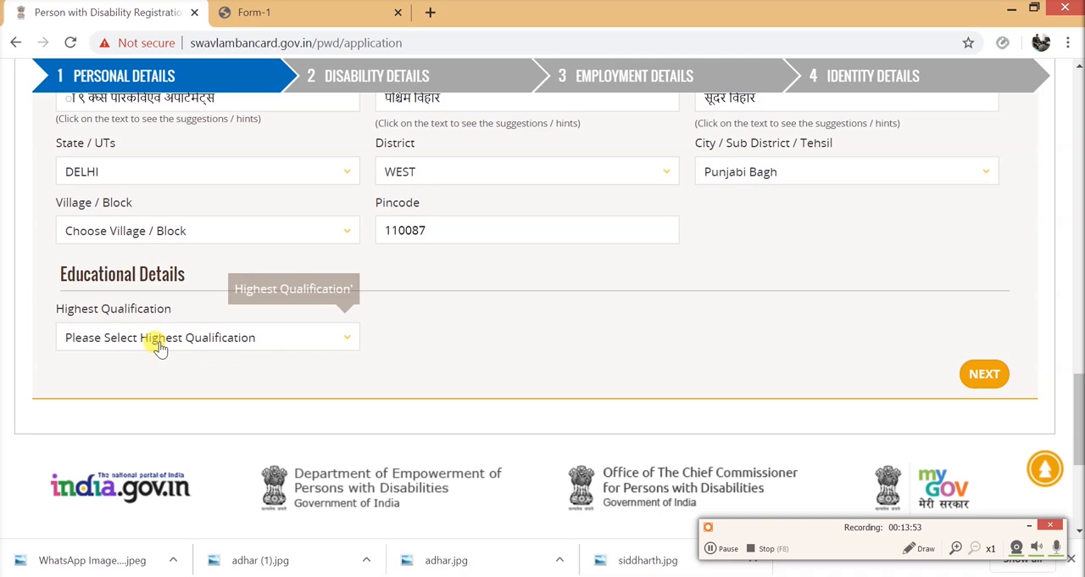
{"action": "left_click", "coordinate": [344, 341]}
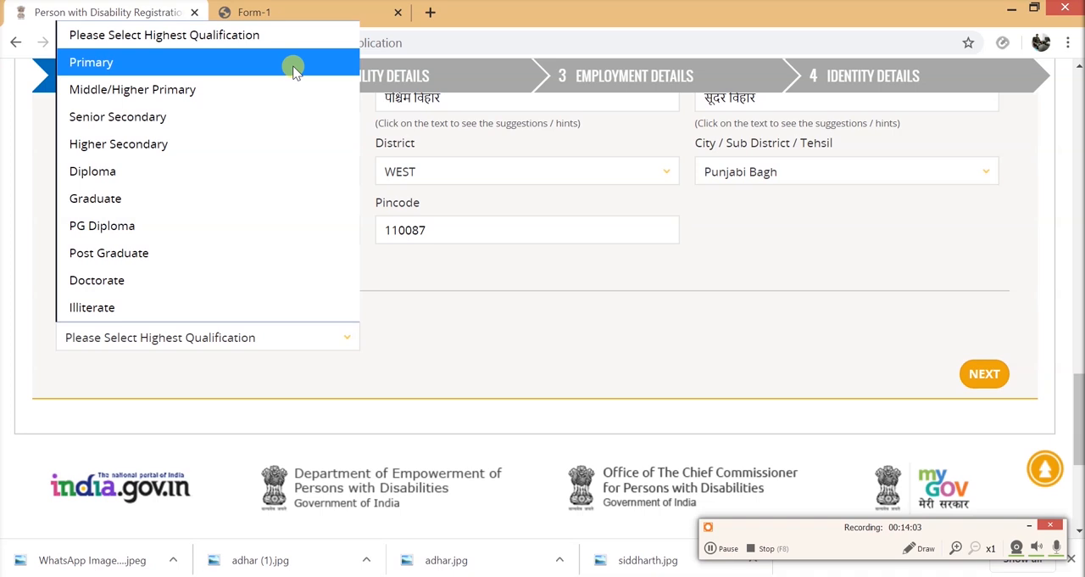
{"action": "left_click", "coordinate": [292, 65]}
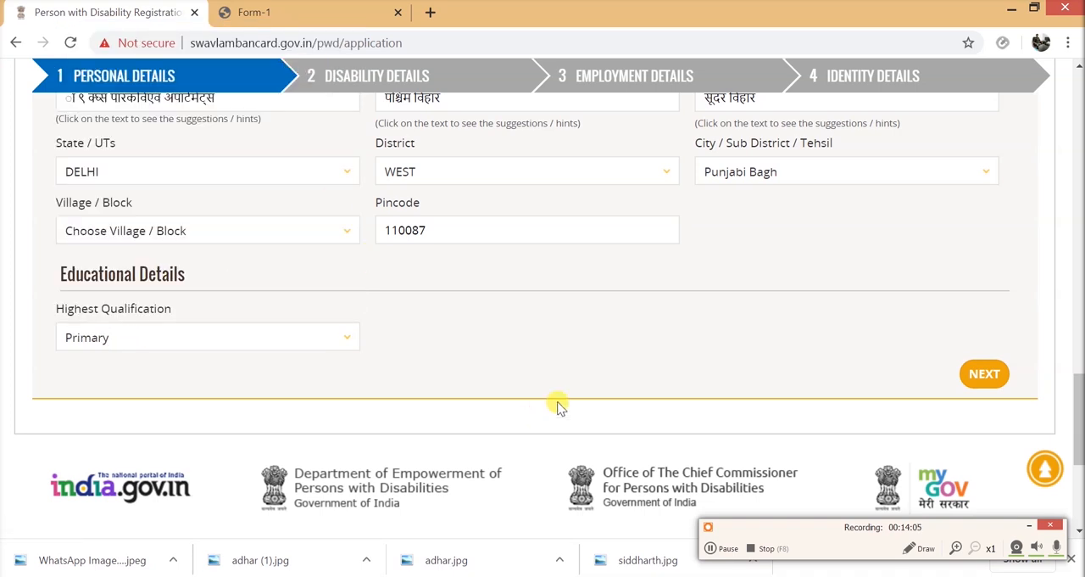
- Review the completed Personal Details and proceed to the Disability Details section
{"action": "scroll", "coordinate": [661, 411], "scroll_direction": "up", "scroll_amount": 8}
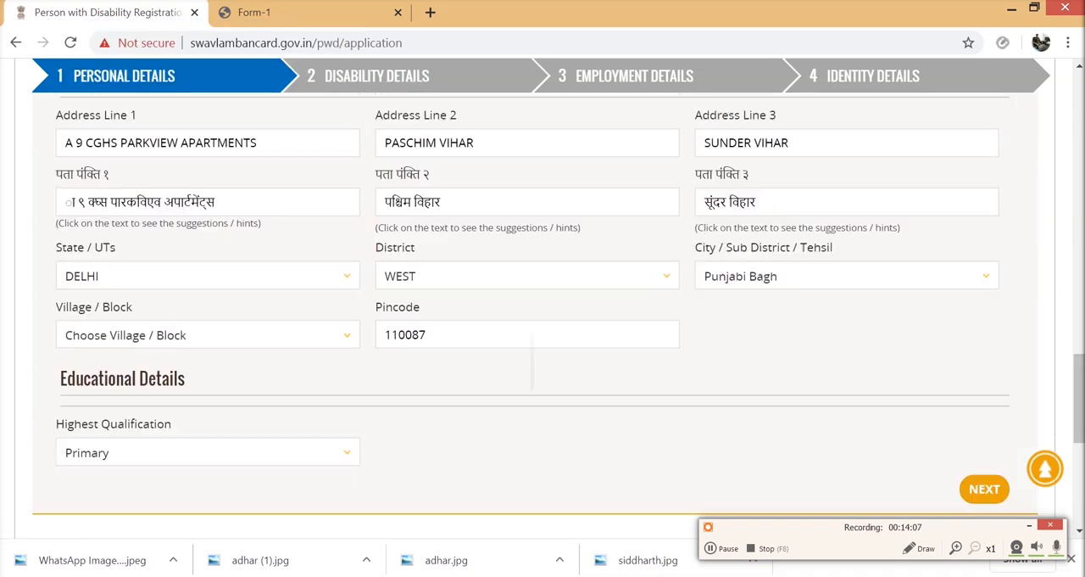
{"action": "scroll", "coordinate": [661, 411], "scroll_direction": "up", "scroll_amount": 8}
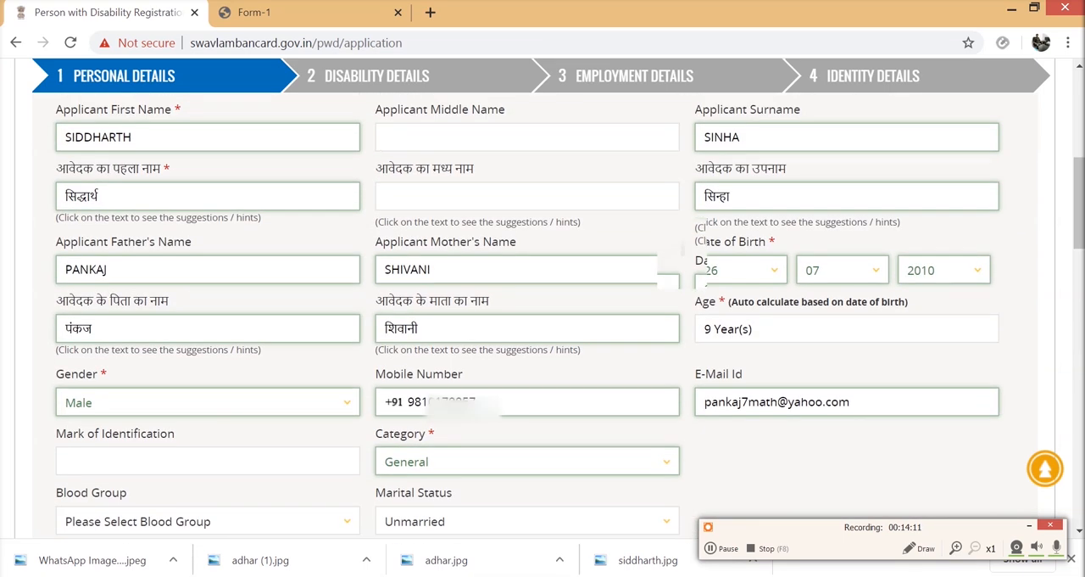
{"action": "scroll", "coordinate": [692, 223], "scroll_direction": "up", "scroll_amount": 3}
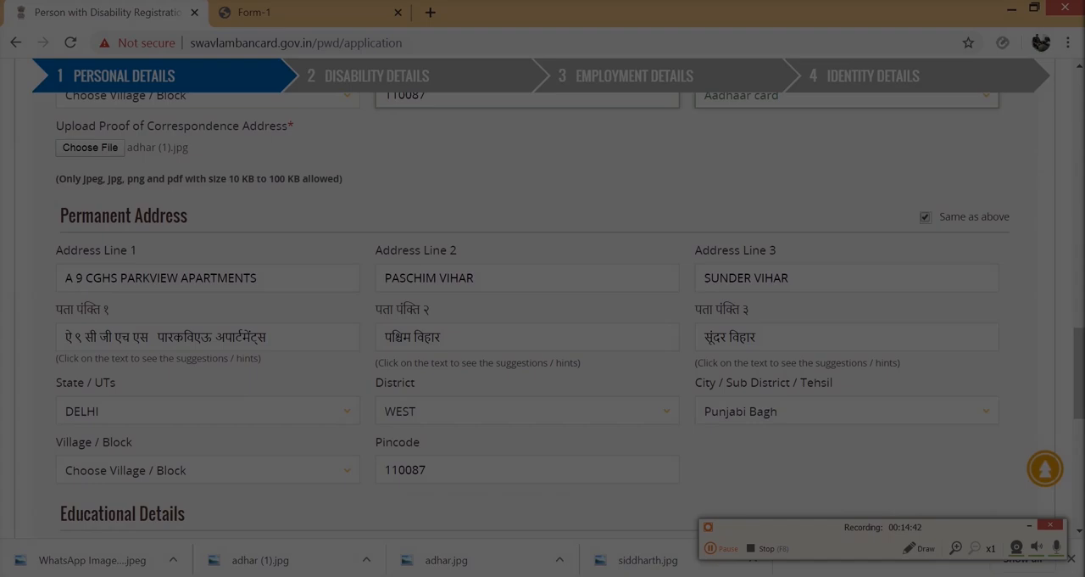
{"action": "scroll", "coordinate": [542, 289], "scroll_direction": "down", "scroll_amount": 5}
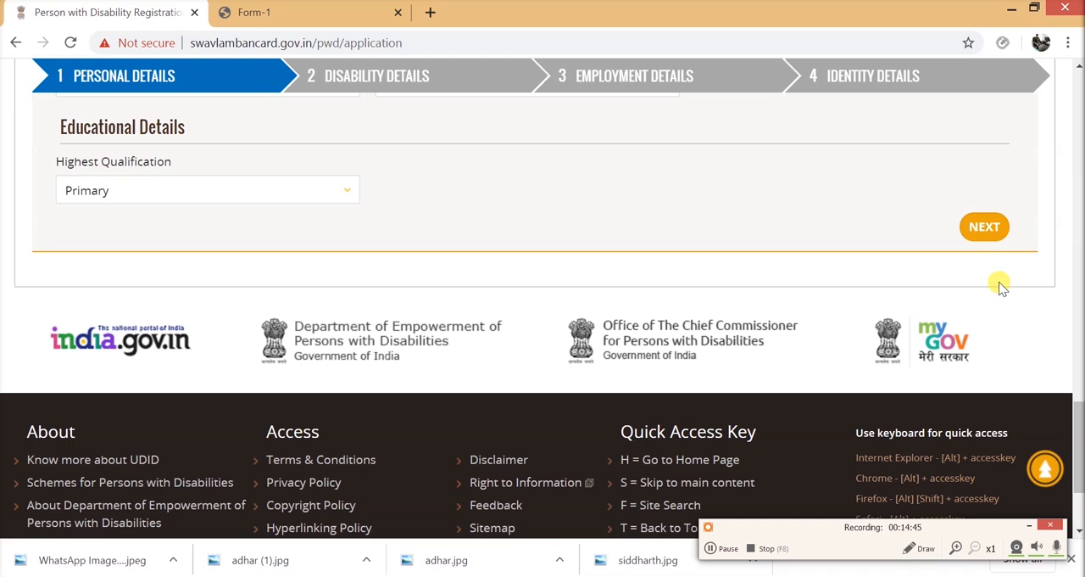
{"action": "left_click", "coordinate": [985, 228]}
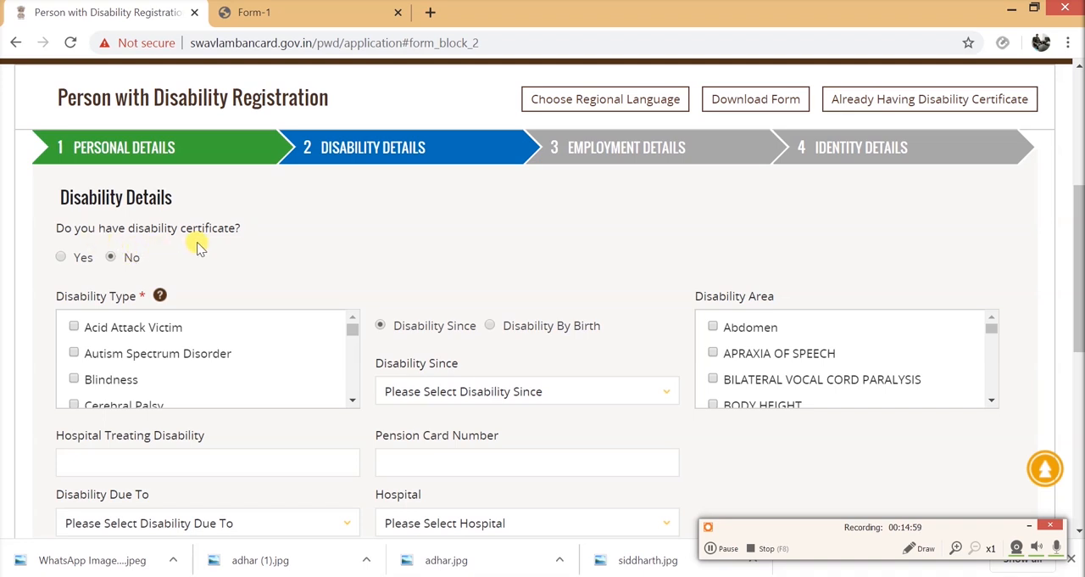
- Declare that the applicant has a disability certificate and attach the JPEG WhatsApp Image 2020-04-11 at 9.01.06 AM as the certificate
{"action": "left_click", "coordinate": [61, 258]}
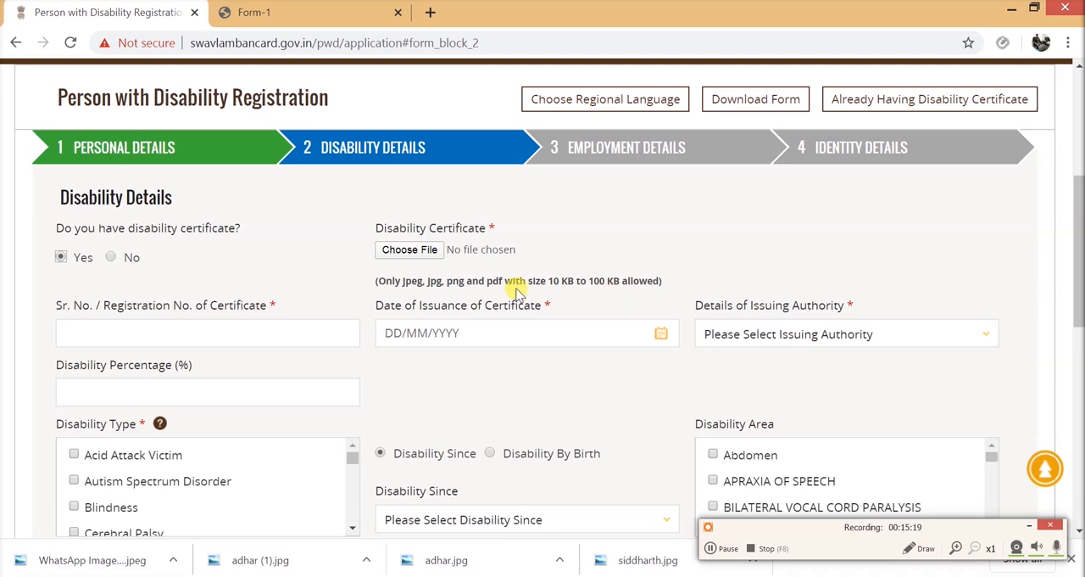
{"action": "left_click", "coordinate": [410, 250]}
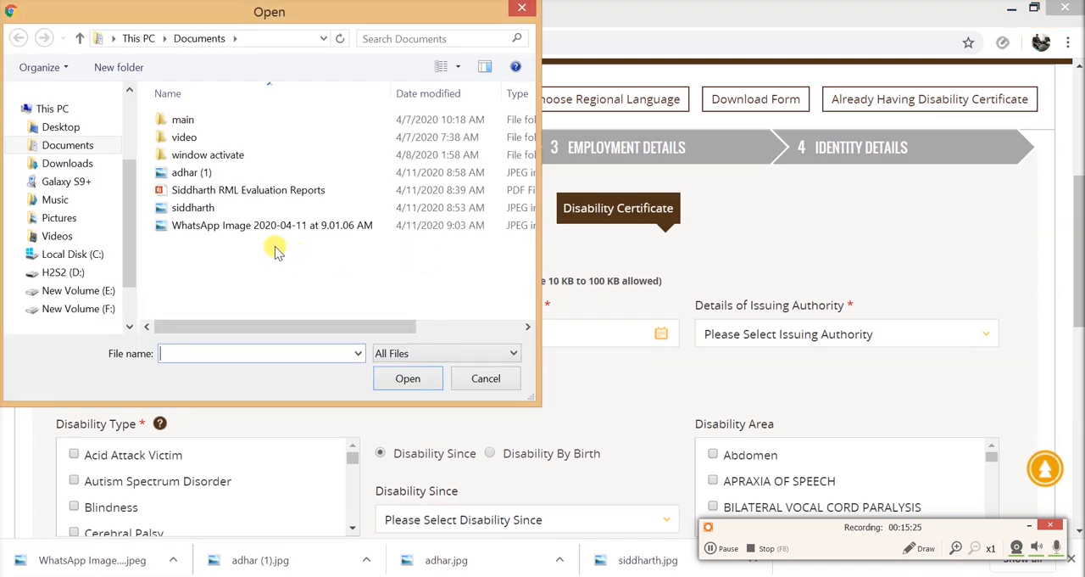
{"action": "left_click", "coordinate": [266, 229]}
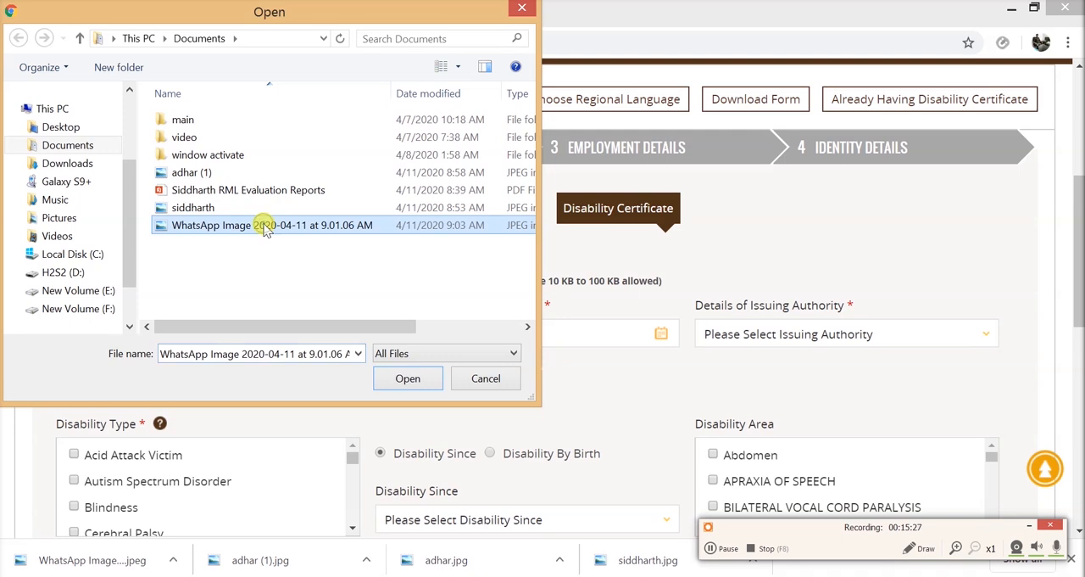
{"action": "left_click", "coordinate": [416, 380]}
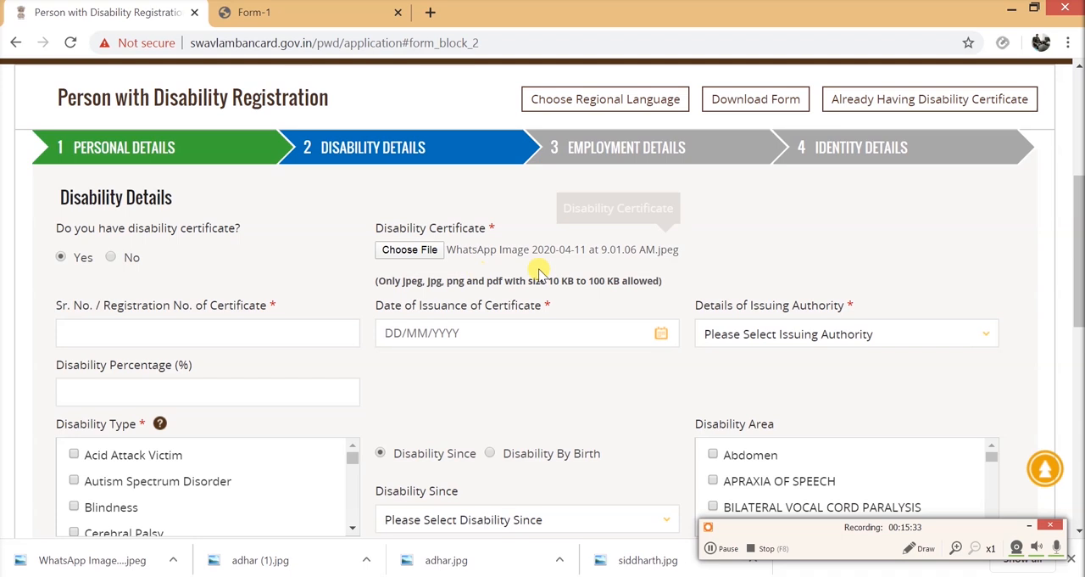
{"action": "left_click", "coordinate": [182, 328]}
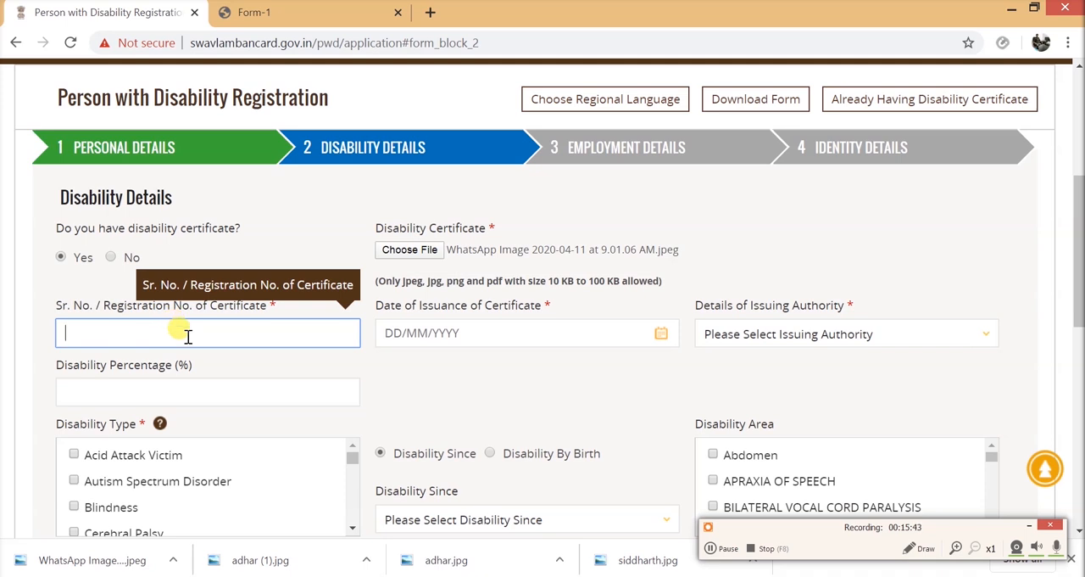
{"action": "left_click", "coordinate": [718, 547]}
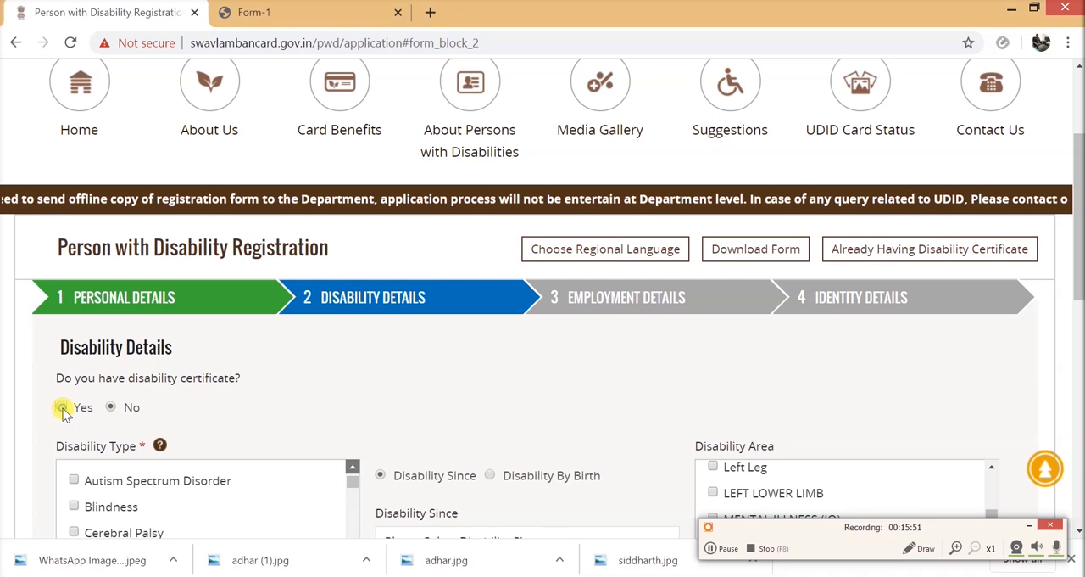
- Examine the certificate fields required for an applicant with a disability certificate, and set the certificate answer back to No
{"action": "left_click", "coordinate": [64, 409]}
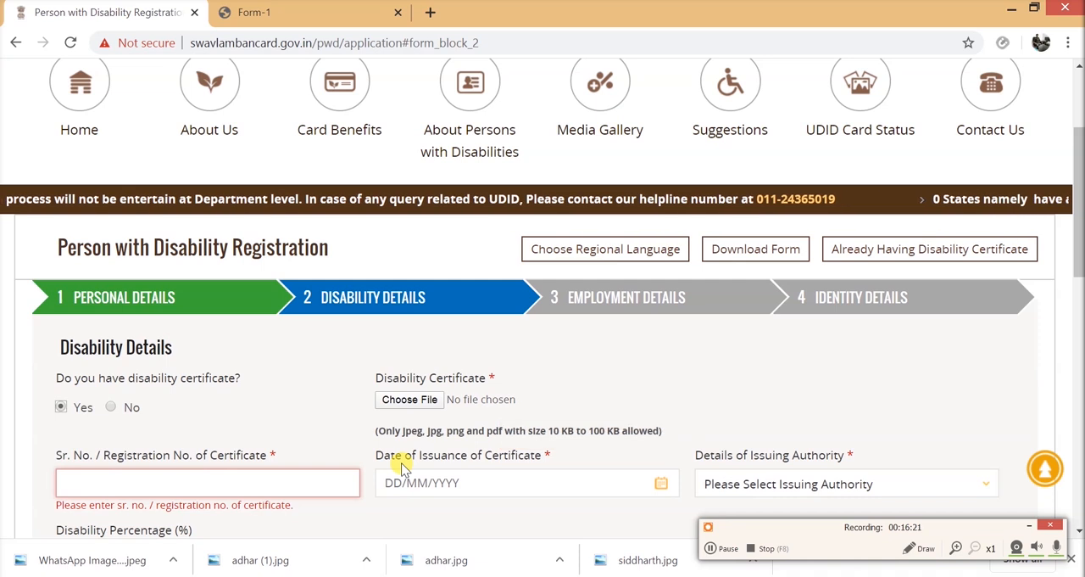
{"action": "scroll", "coordinate": [351, 465], "scroll_direction": "down", "scroll_amount": 2}
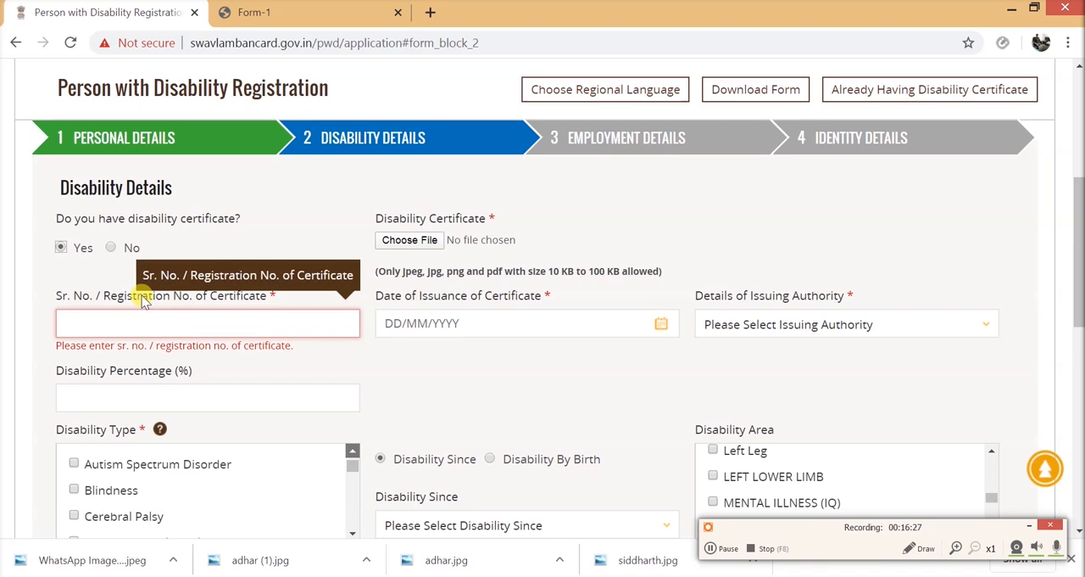
{"action": "left_click", "coordinate": [112, 248]}
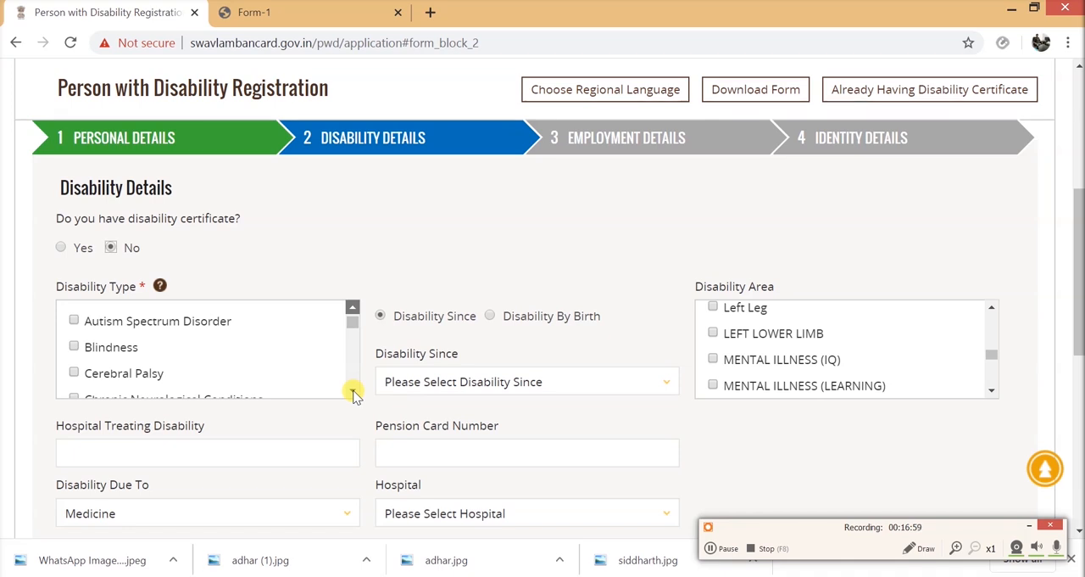
- Select Autism Spectrum Disorder as the Disability Type and mark the disability as Disability By Birth
{"action": "left_click_drag", "start_coordinate": [353, 391], "coordinate": [353, 392]}
{"action": "left_click_drag", "start_coordinate": [354, 311], "coordinate": [354, 312]}
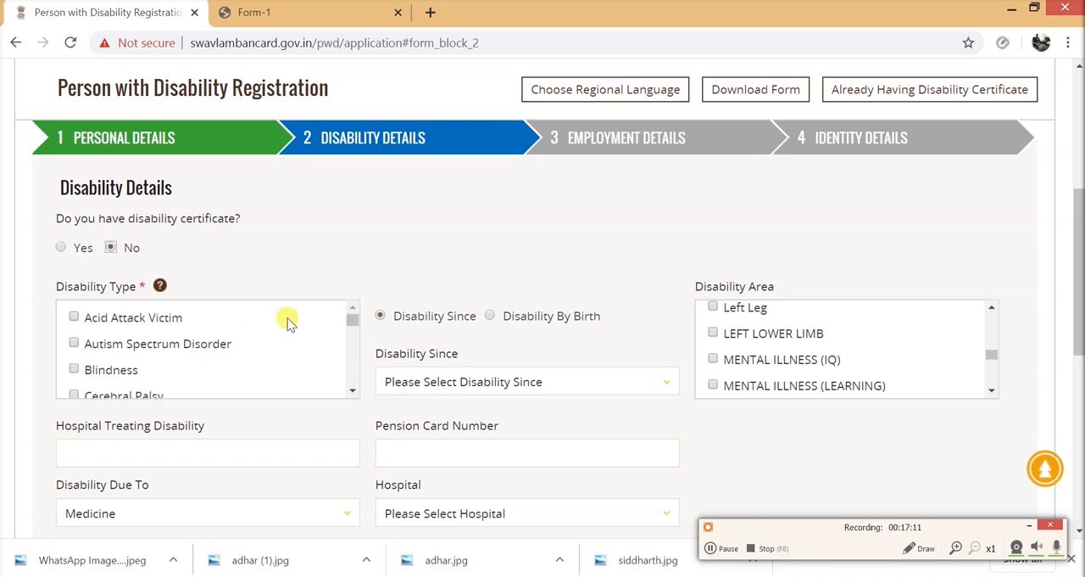
{"action": "left_click", "coordinate": [74, 343]}
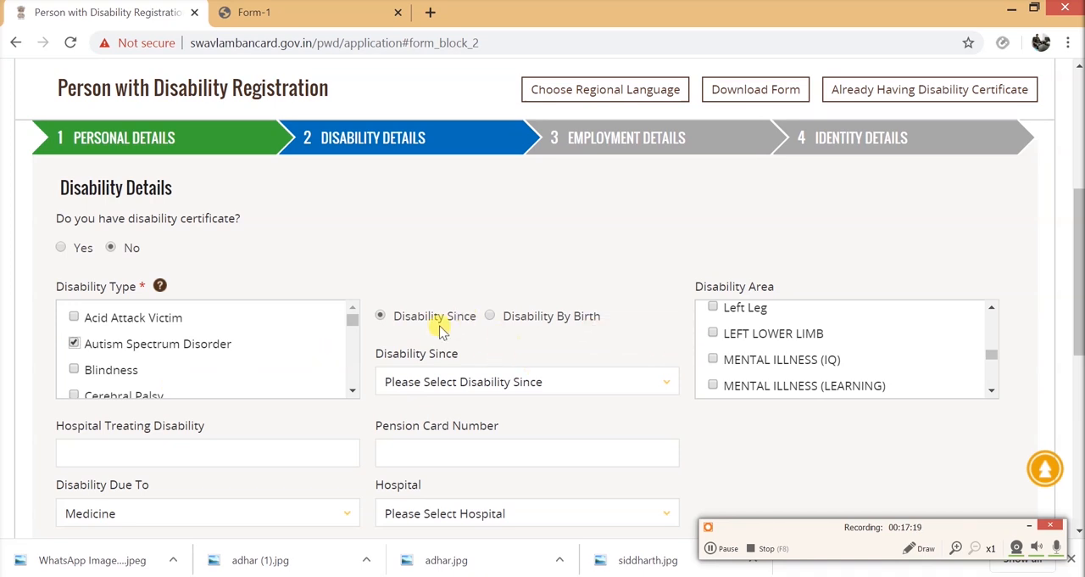
{"action": "left_click", "coordinate": [491, 316]}
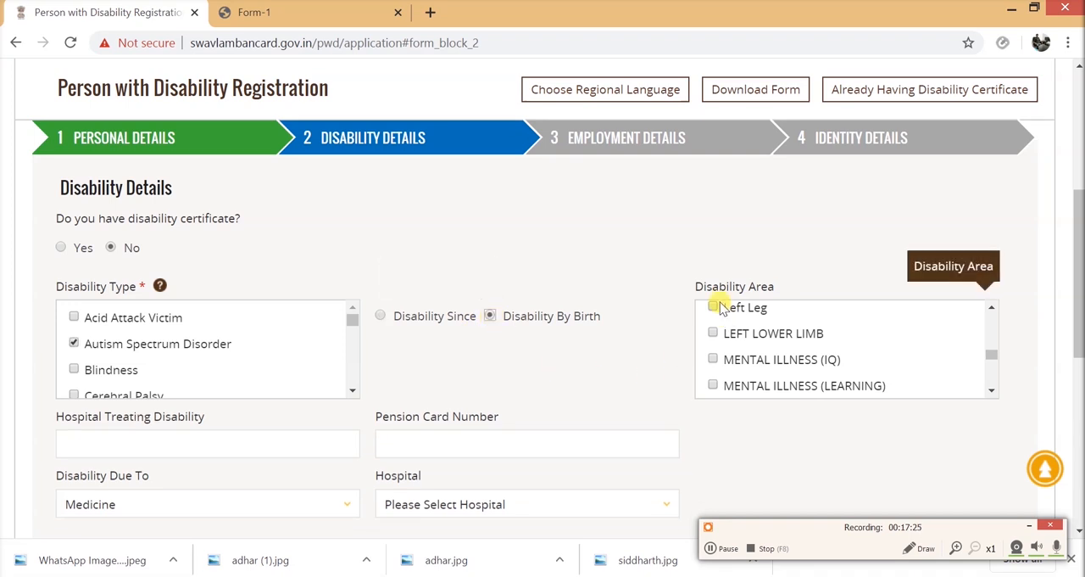
- Examine the Disability Area options back up to the beginning of the list without selecting any
{"action": "left_click", "coordinate": [993, 390]}
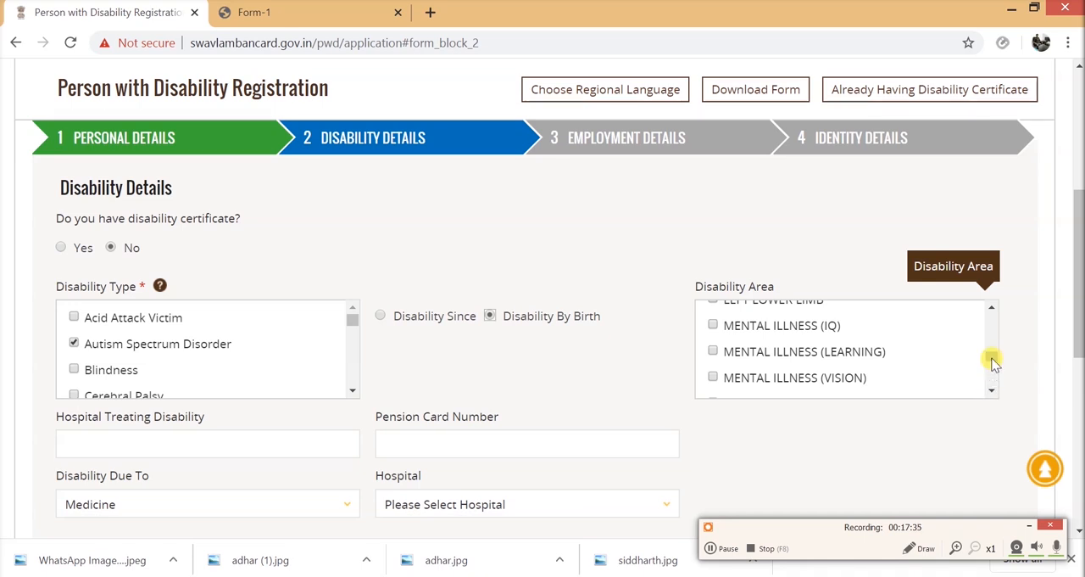
{"action": "left_click", "coordinate": [992, 307]}
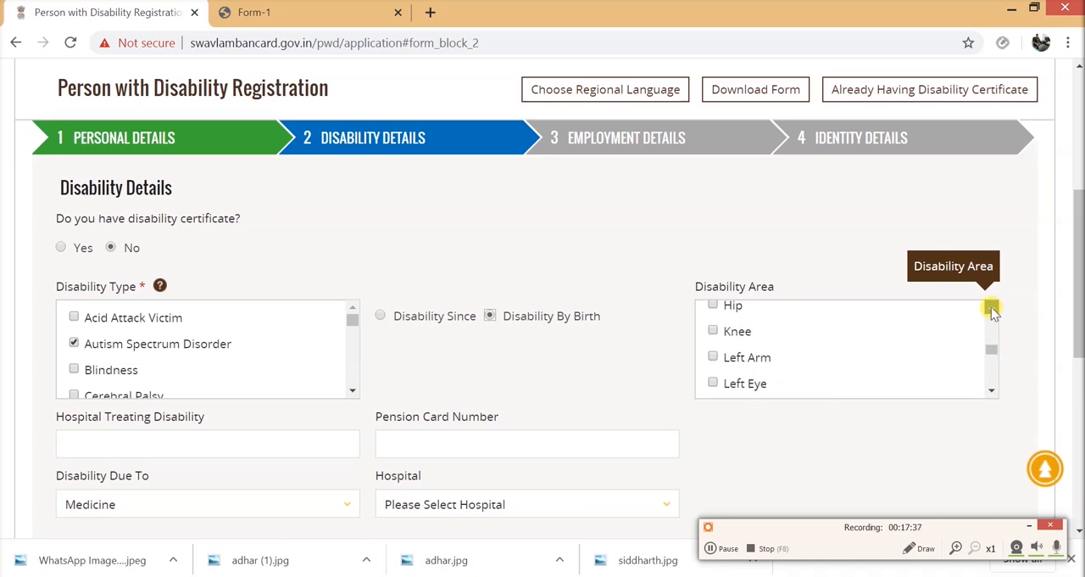
{"action": "left_click", "coordinate": [991, 307]}
{"action": "left_click", "coordinate": [991, 307]}
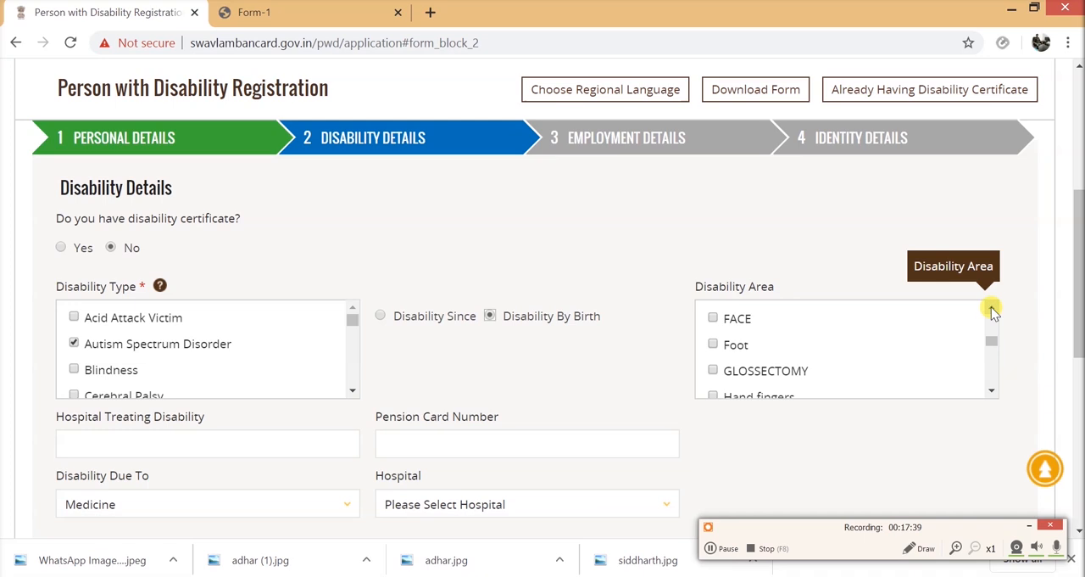
{"action": "left_click", "coordinate": [991, 307]}
{"action": "left_click", "coordinate": [991, 306]}
{"action": "left_click", "coordinate": [991, 307]}
{"action": "left_click", "coordinate": [991, 307]}
{"action": "left_click", "coordinate": [991, 307]}
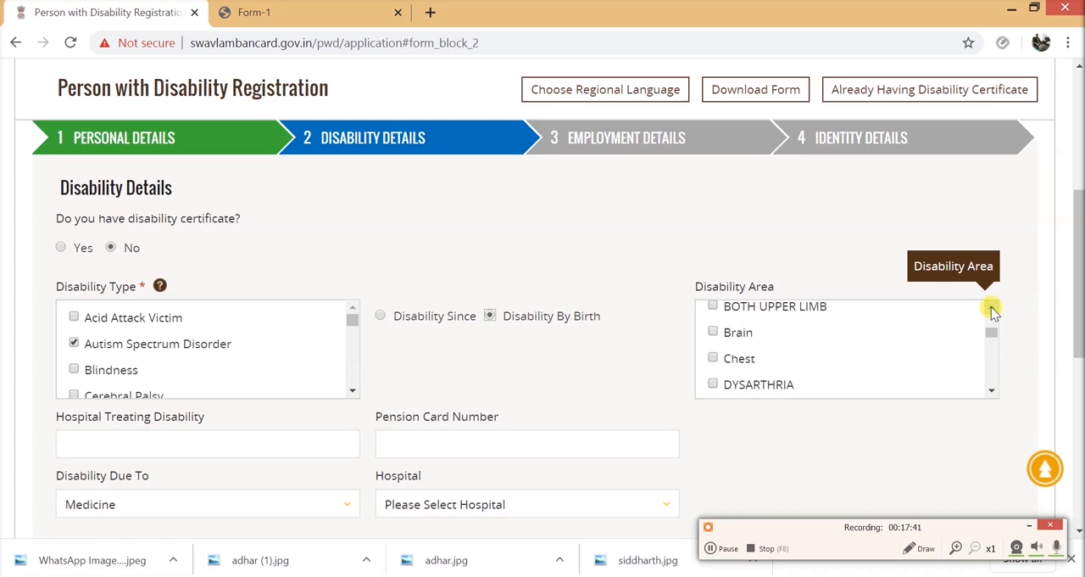
{"action": "left_click", "coordinate": [991, 307]}
{"action": "left_click", "coordinate": [991, 307]}
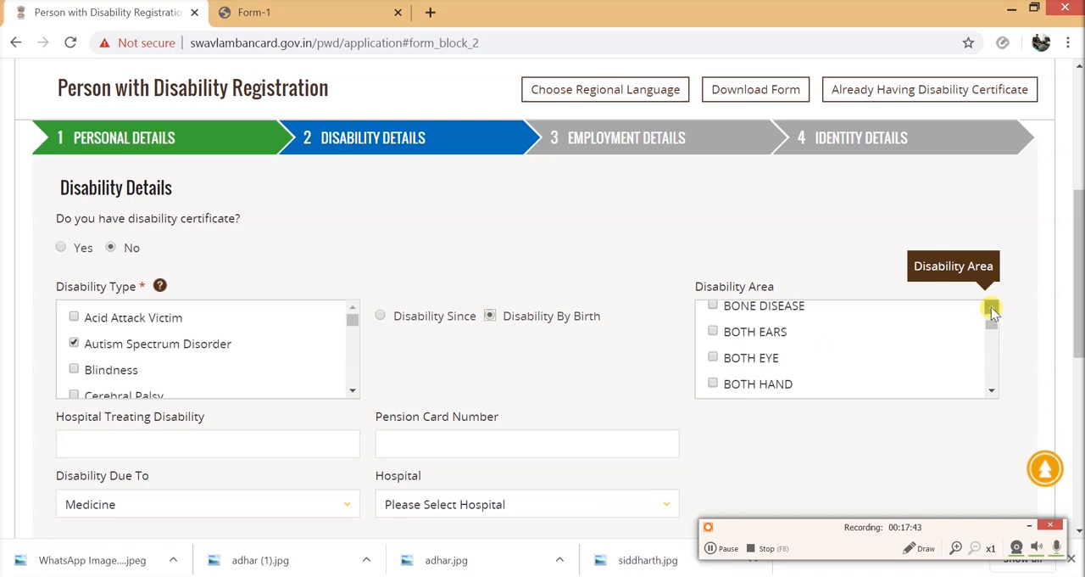
{"action": "left_click", "coordinate": [991, 307]}
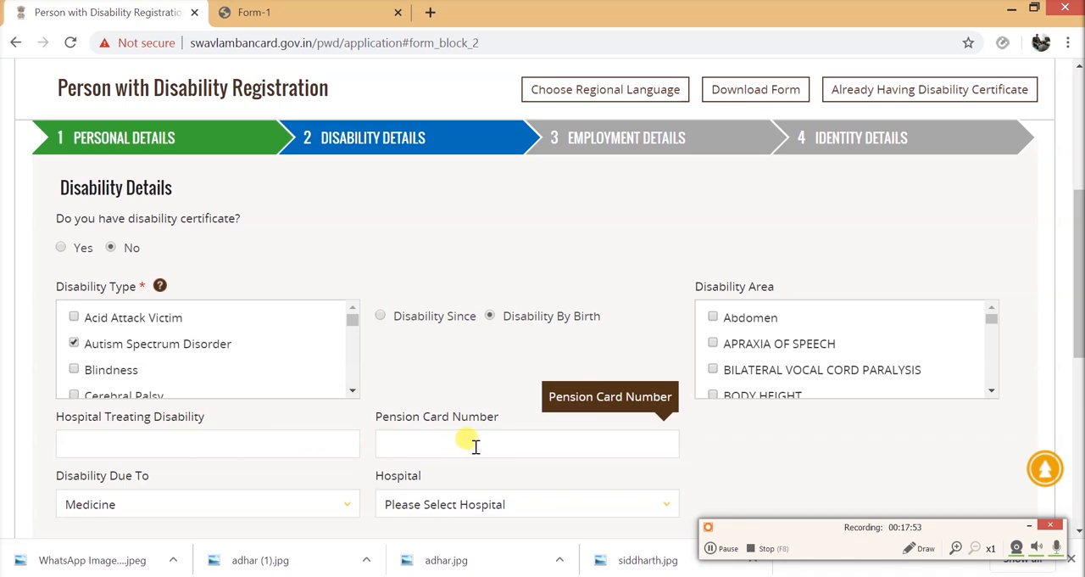
- Check the Disability Due To and Hospital choices without changing them, and proceed to the Employment Details section
{"action": "left_click", "coordinate": [347, 507]}
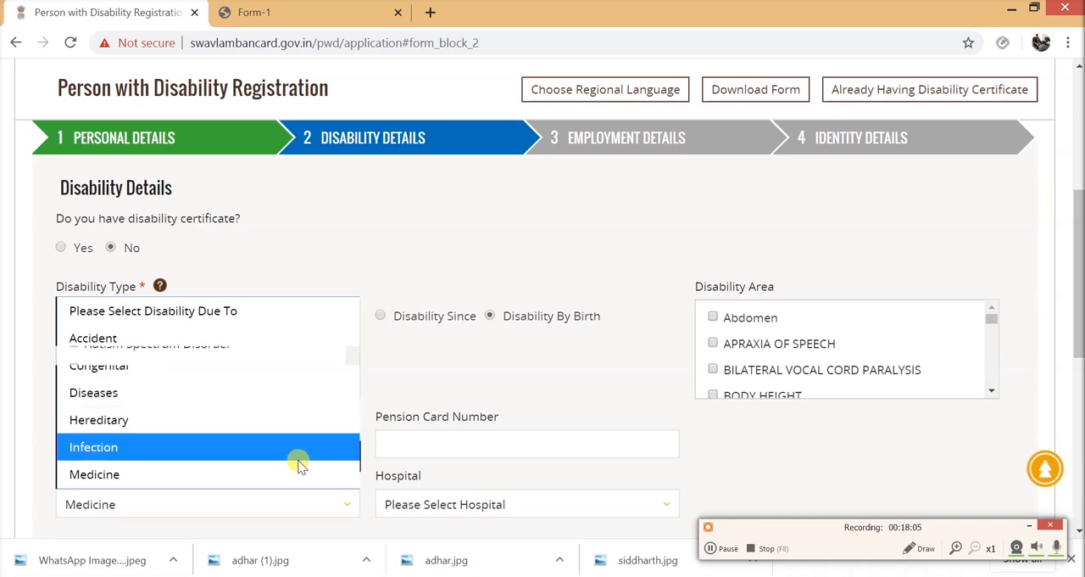
{"action": "left_click", "coordinate": [287, 535]}
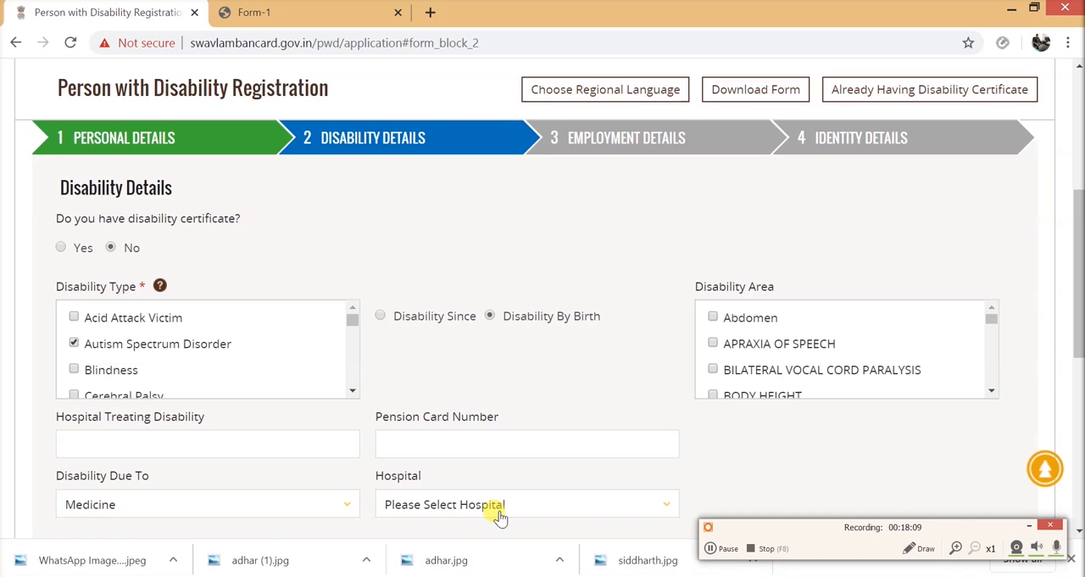
{"action": "left_click", "coordinate": [666, 505]}
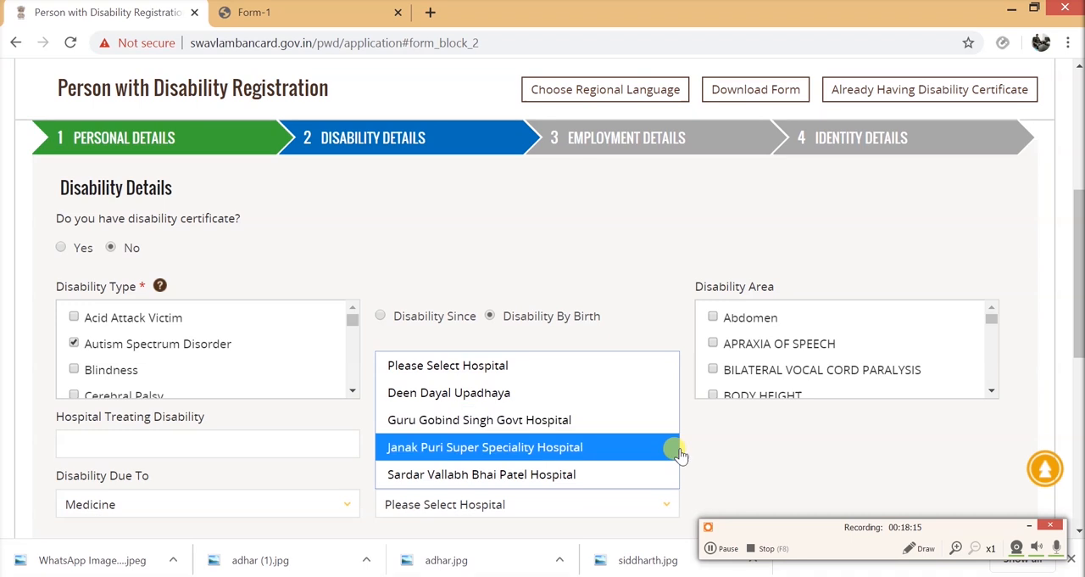
{"action": "left_click", "coordinate": [801, 479]}
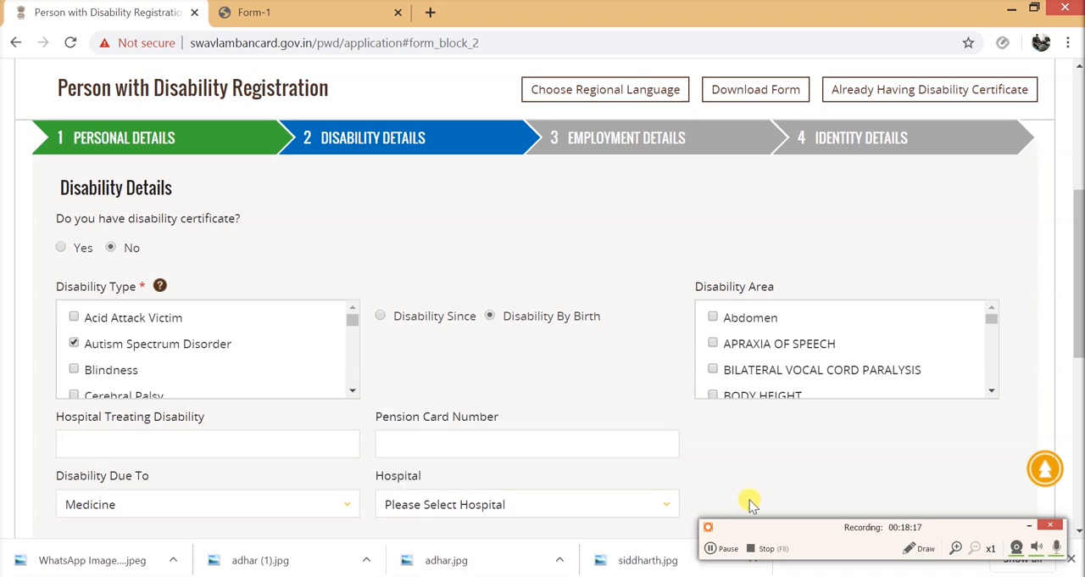
{"action": "scroll", "coordinate": [750, 502], "scroll_direction": "down", "scroll_amount": 2}
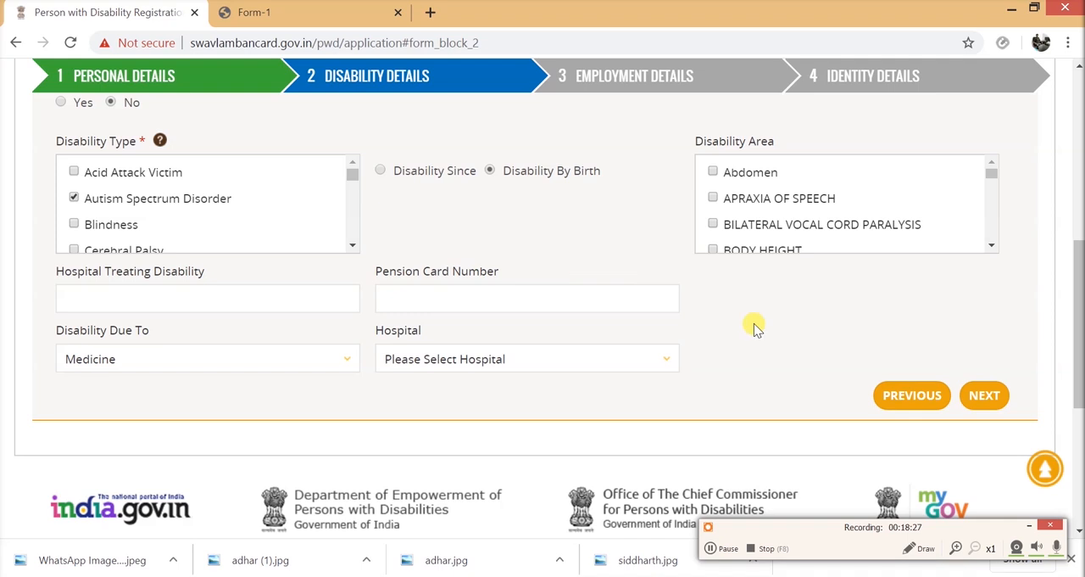
{"action": "left_click", "coordinate": [997, 406]}
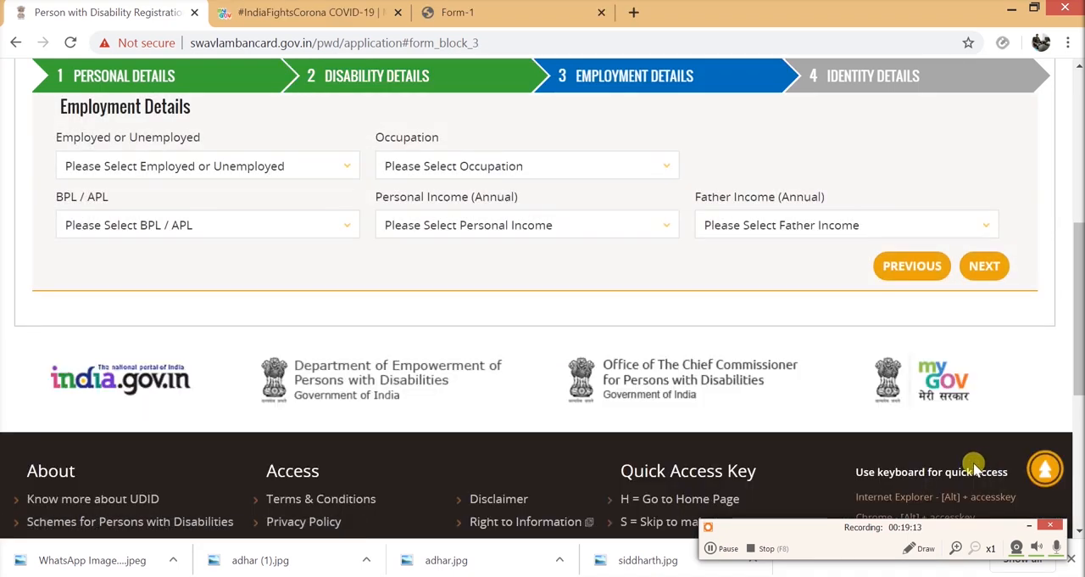
- Set the applicant's employment status to Unemployed in the Employment Details
{"action": "scroll", "coordinate": [743, 415], "scroll_direction": "up", "scroll_amount": 2}
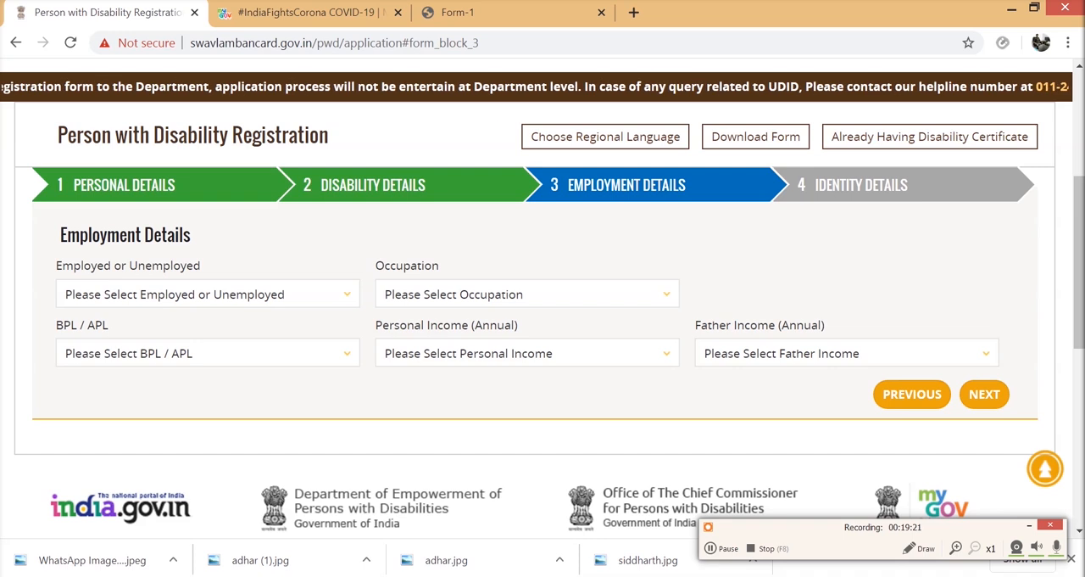
{"action": "left_click", "coordinate": [331, 303]}
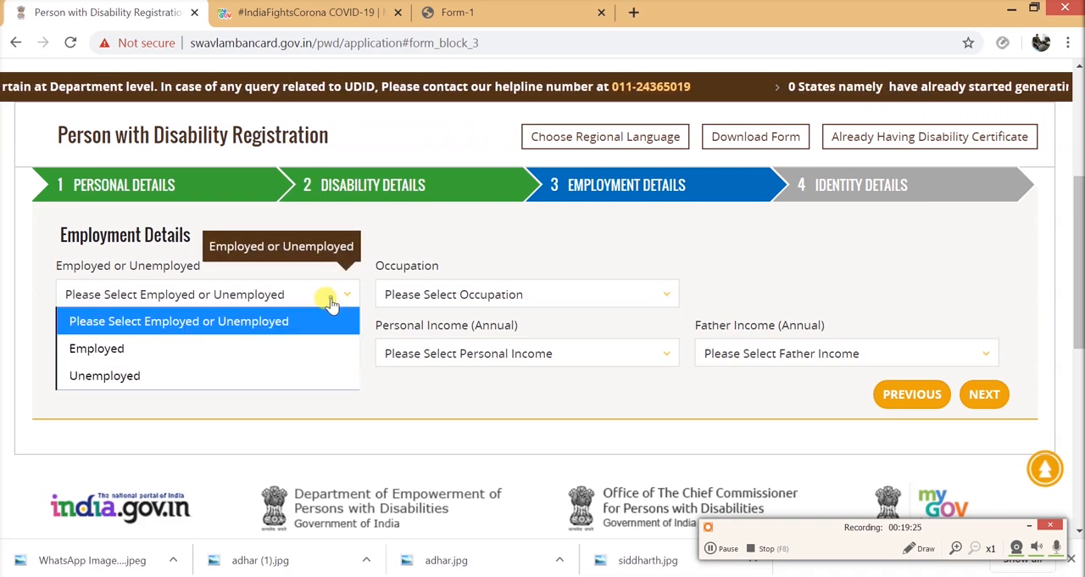
{"action": "left_click", "coordinate": [249, 369]}
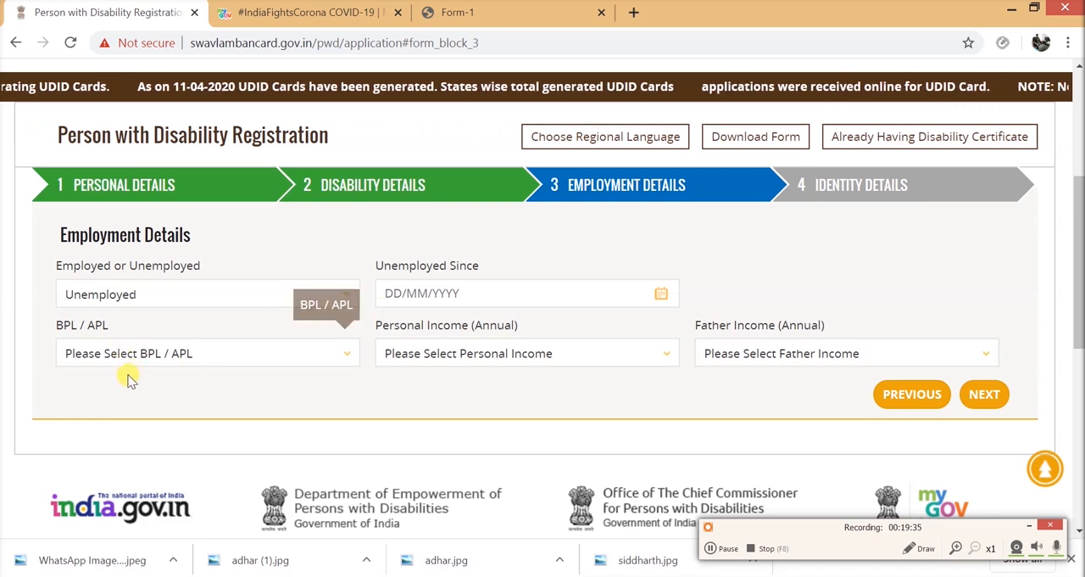
- Check the BPL / APL, Personal Income and Father Income choices without selecting any, and proceed to the Identity Details section
{"action": "left_click", "coordinate": [346, 356]}
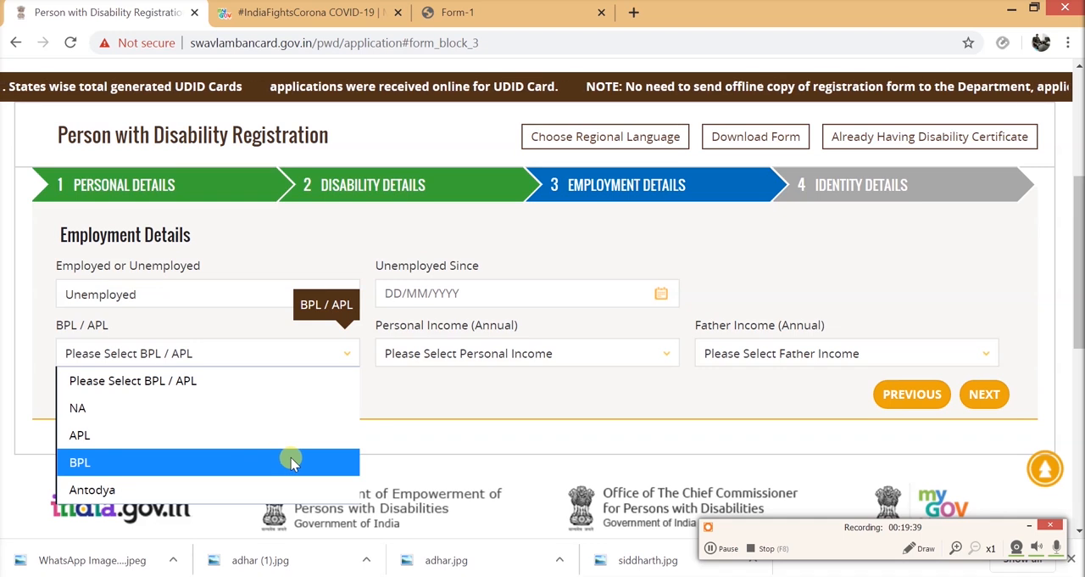
{"action": "left_click", "coordinate": [432, 398]}
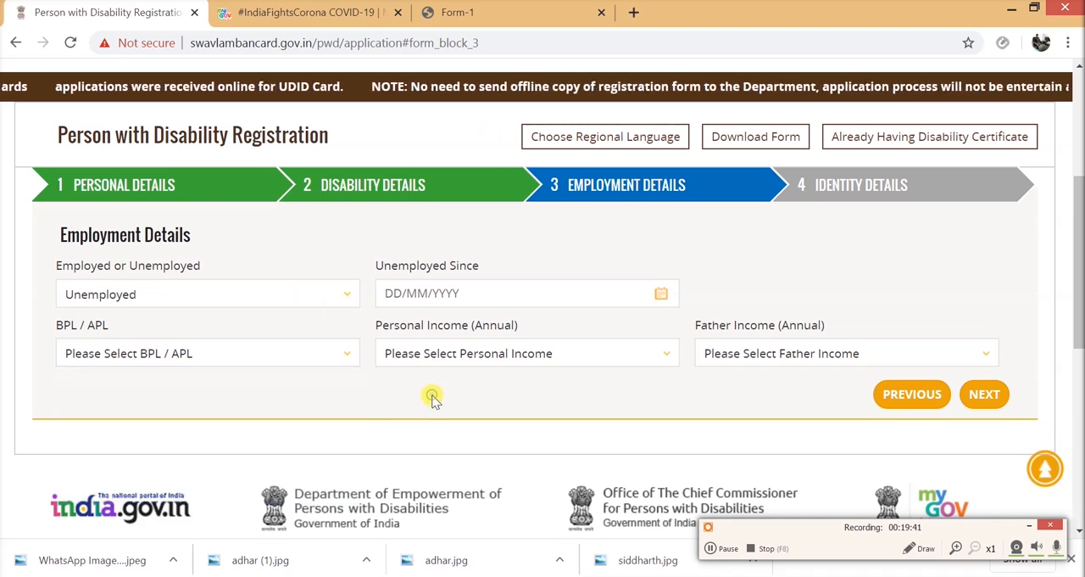
{"action": "left_click", "coordinate": [663, 360]}
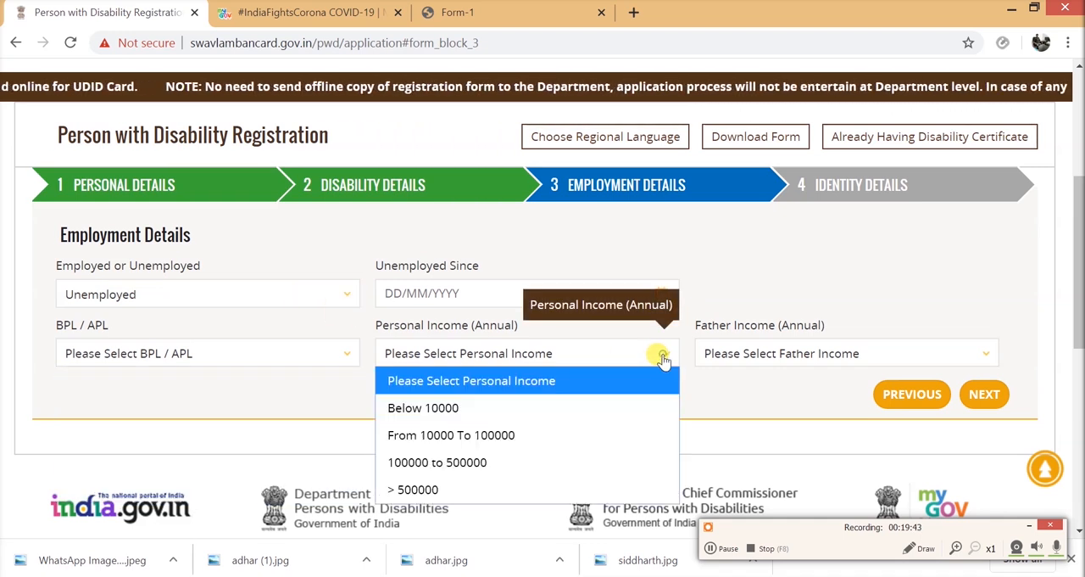
{"action": "left_click", "coordinate": [716, 407]}
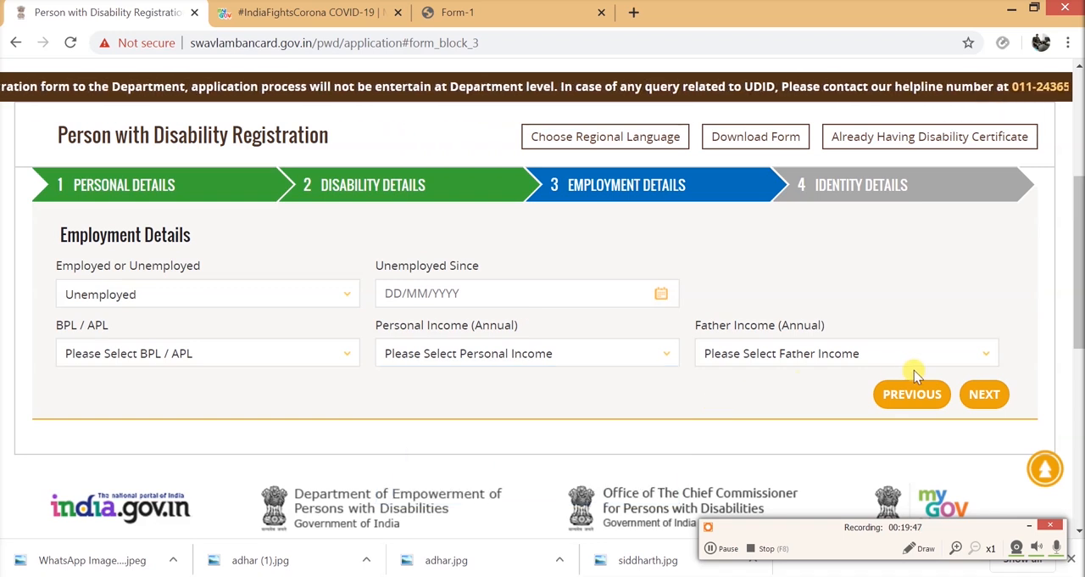
{"action": "left_click", "coordinate": [981, 358]}
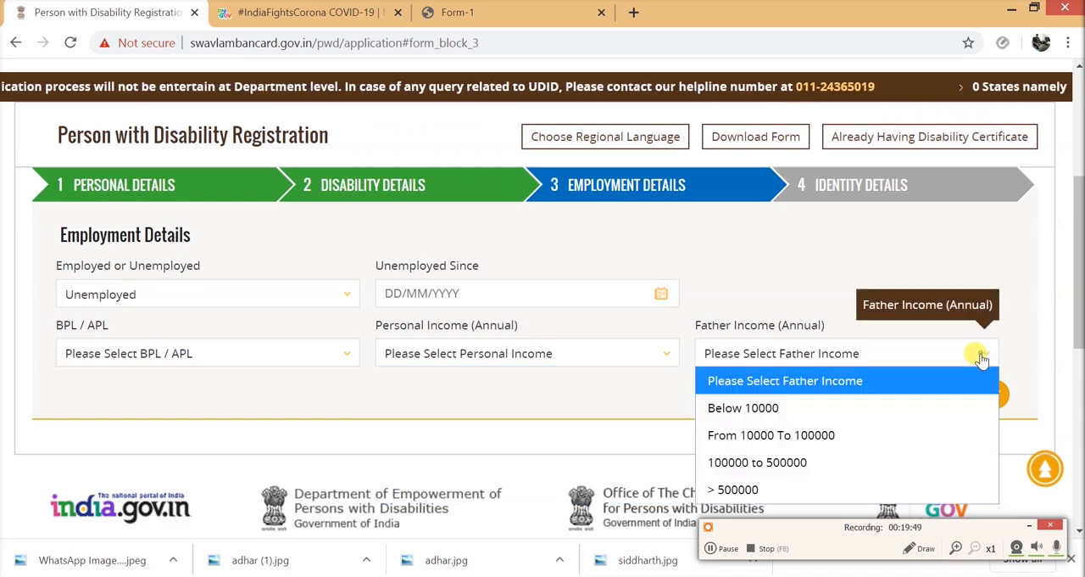
{"action": "left_click", "coordinate": [578, 399]}
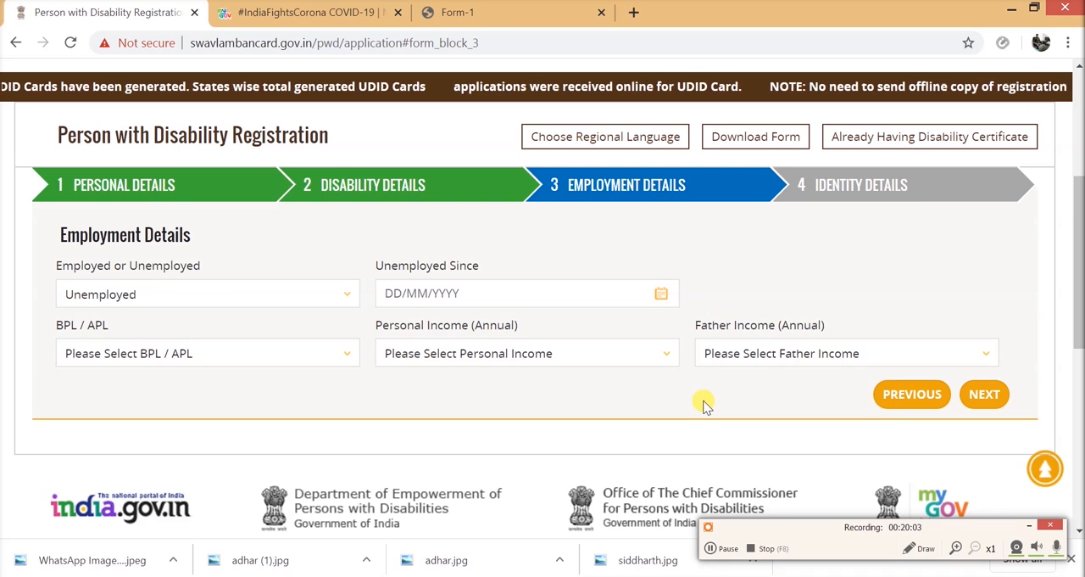
{"action": "left_click", "coordinate": [982, 395]}
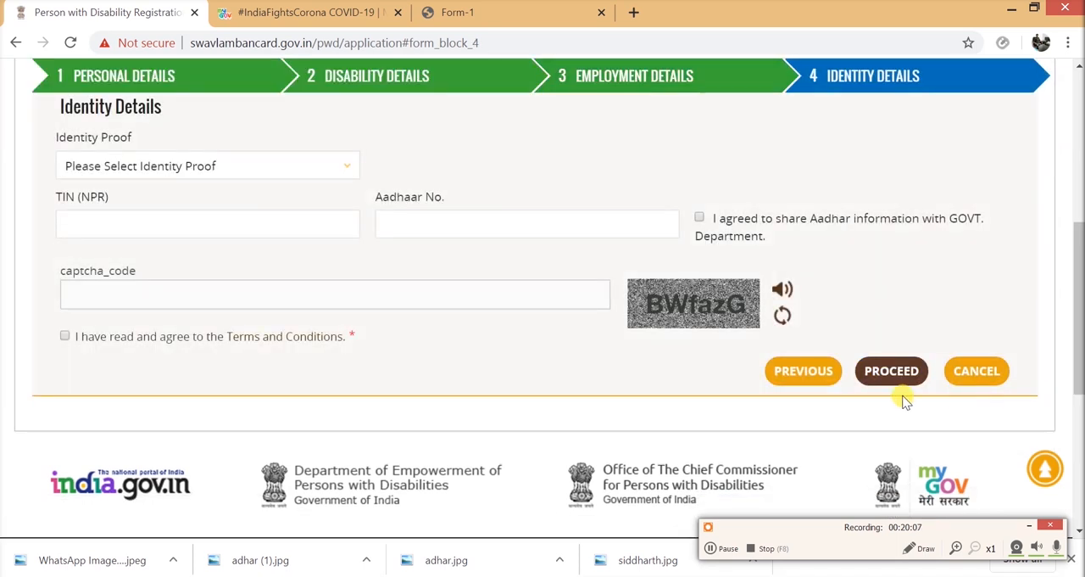
- Choose Aadhaar Card as the Identity Proof and mark it as the same as the Proof of Correspondence Address
{"action": "scroll", "coordinate": [481, 390], "scroll_direction": "up", "scroll_amount": 1}
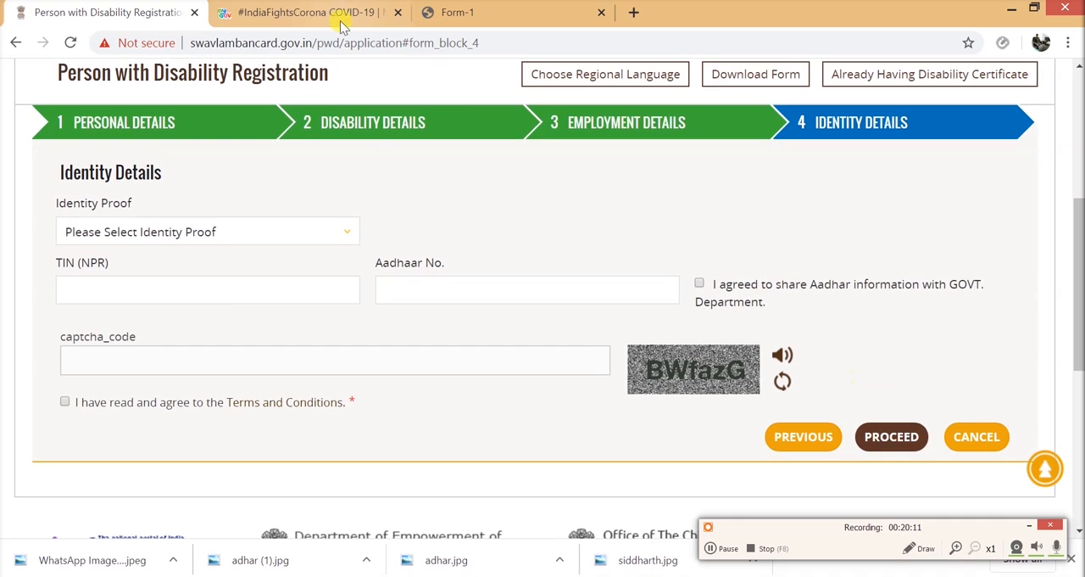
{"action": "left_click", "coordinate": [343, 231]}
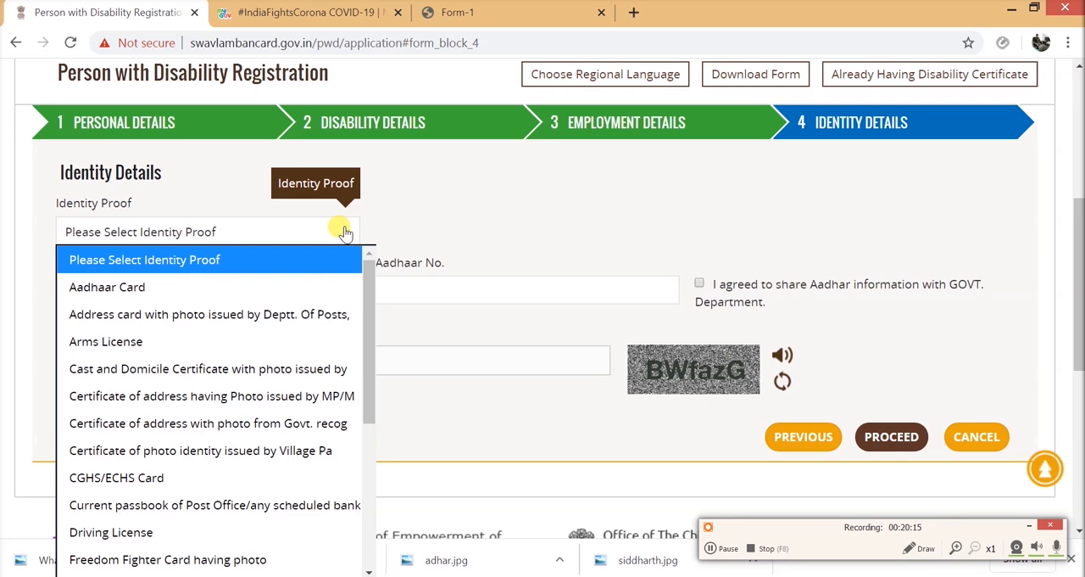
{"action": "left_click", "coordinate": [266, 286]}
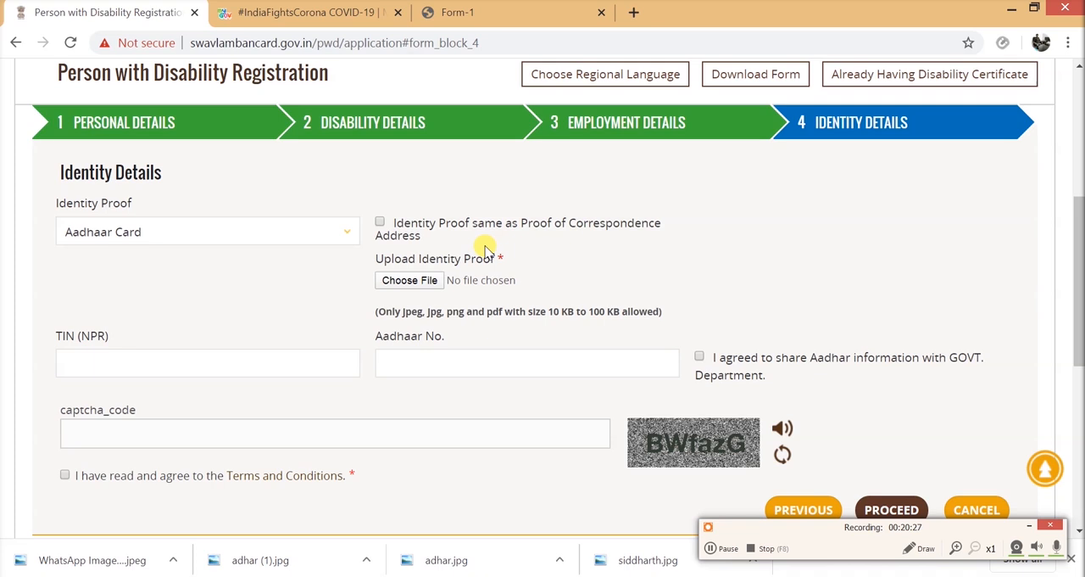
{"action": "left_click", "coordinate": [379, 222]}
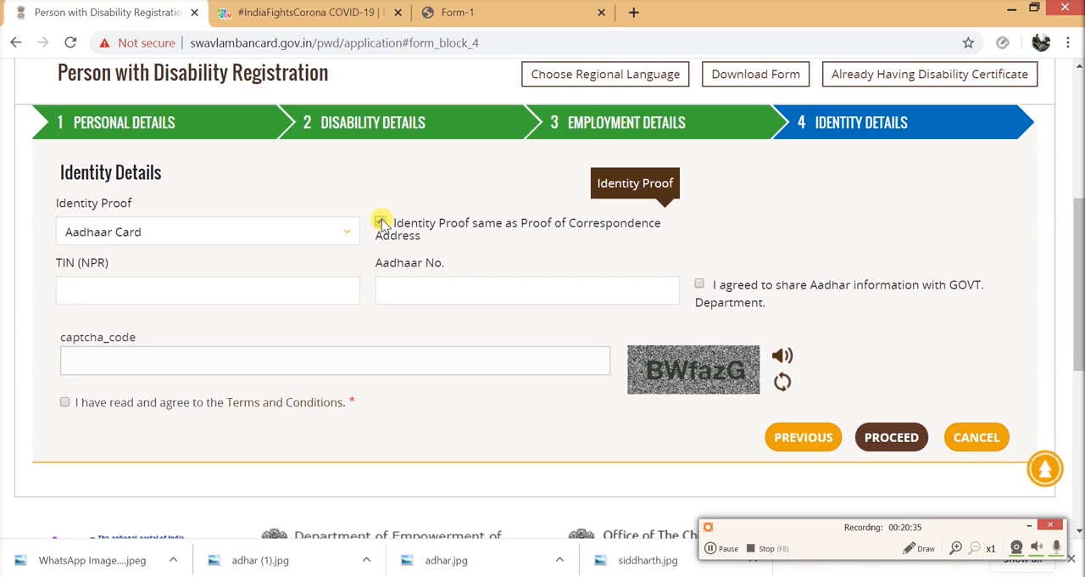
- Leave TIN (NPR) and Aadhaar No. blank in the Identity Details and enter the captcha code from the image
{"action": "left_click", "coordinate": [290, 292]}
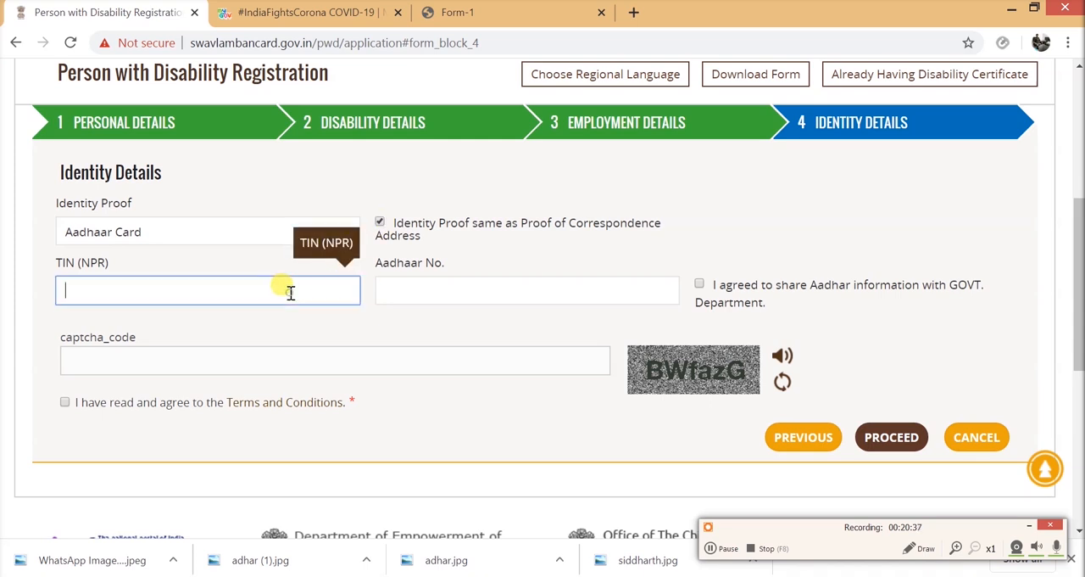
{"action": "left_click", "coordinate": [428, 291]}
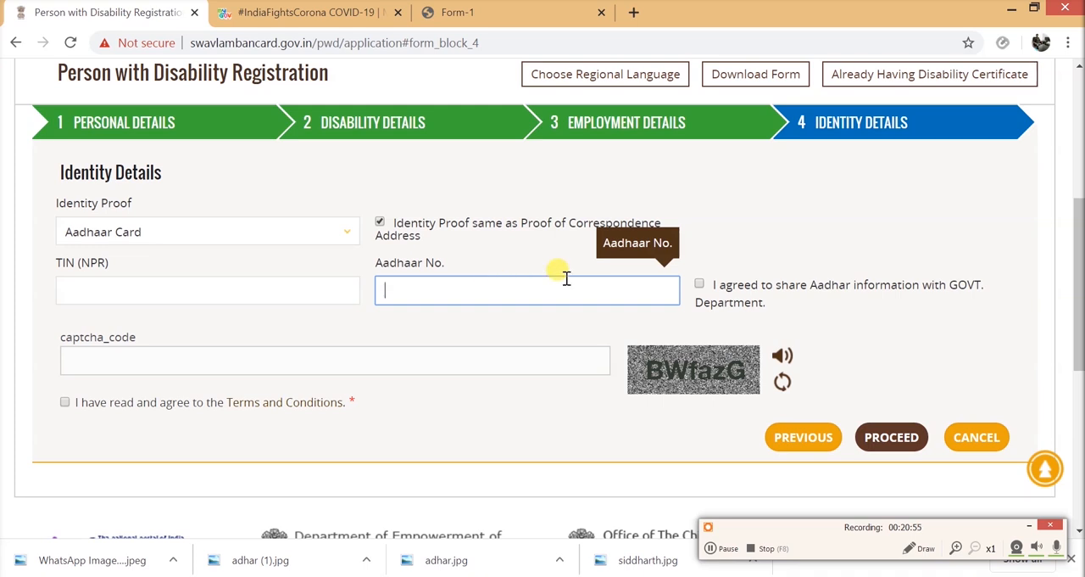
{"action": "left_click", "coordinate": [323, 364]}
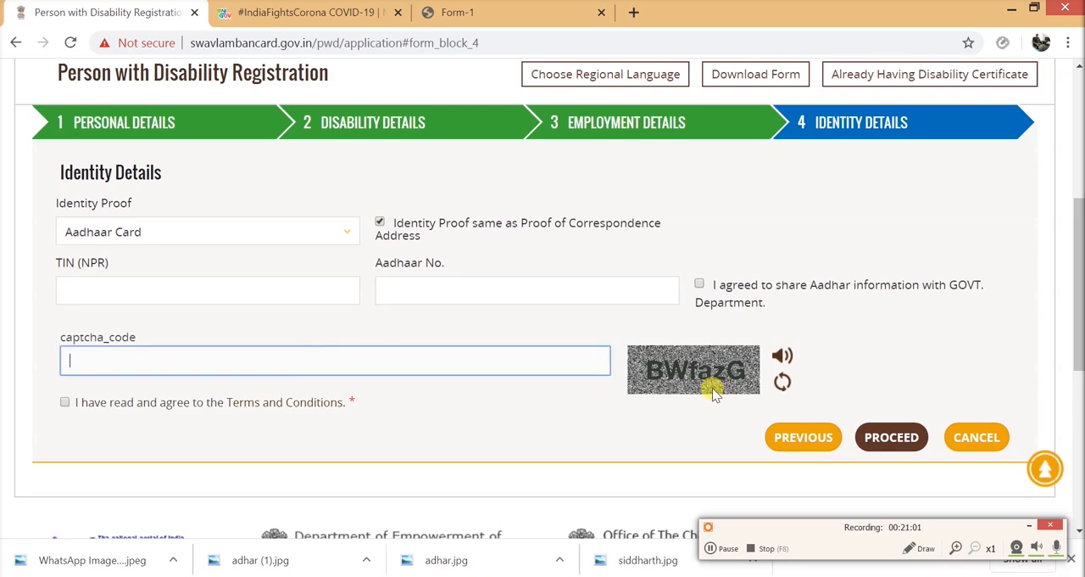
{"action": "type", "text": "BW"}
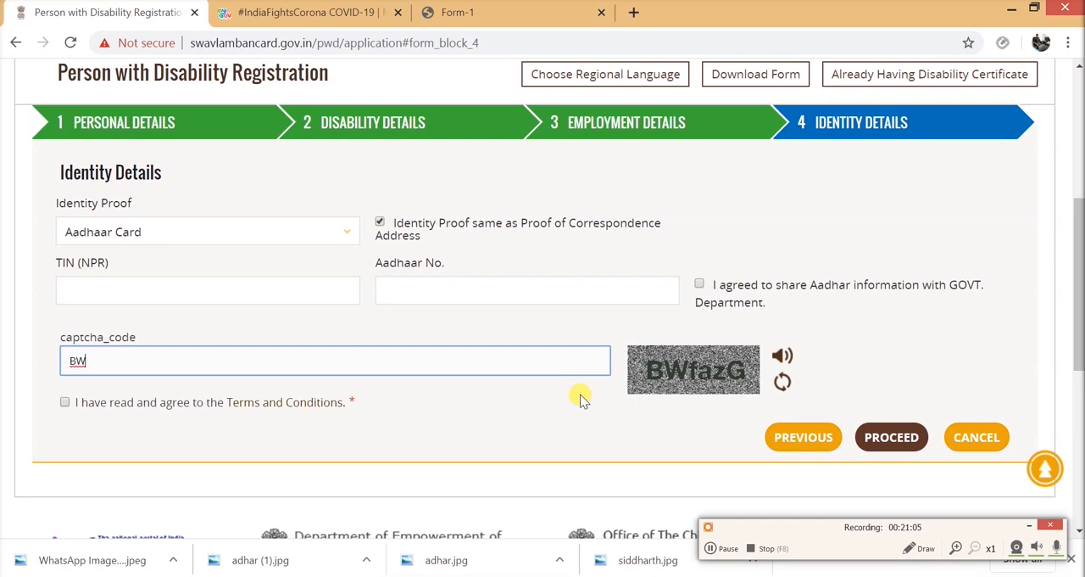
{"action": "type", "text": "fazG"}
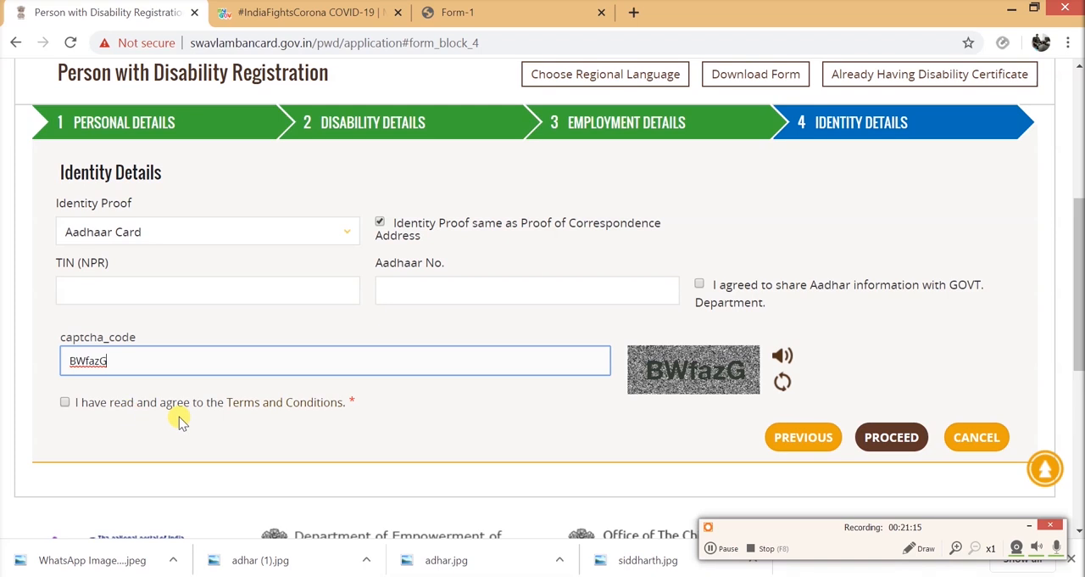
- Agree to the Terms and Conditions and proceed to the application preview
{"action": "left_click", "coordinate": [65, 402]}
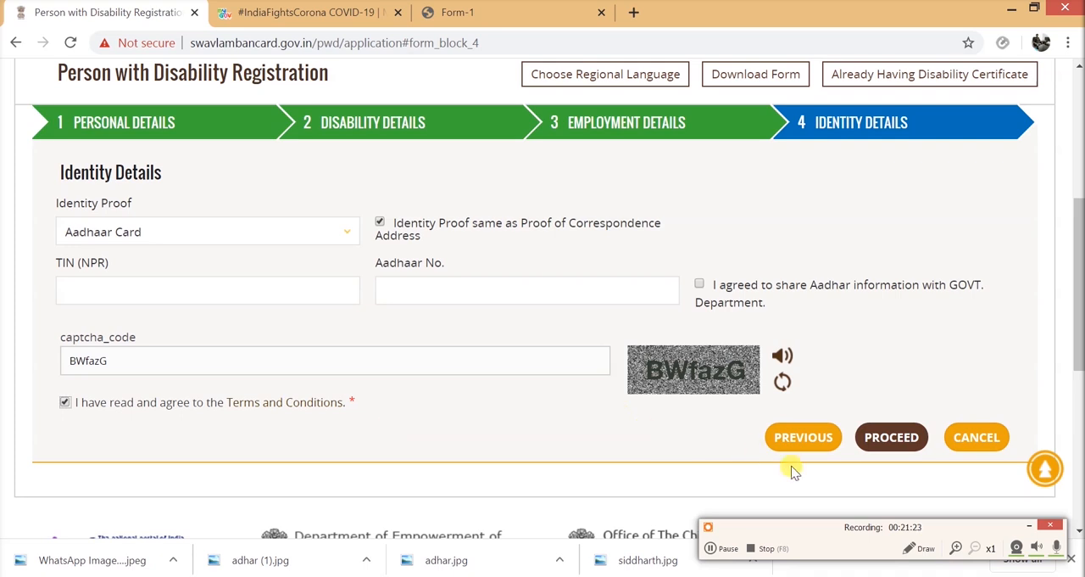
{"action": "left_click", "coordinate": [888, 439]}
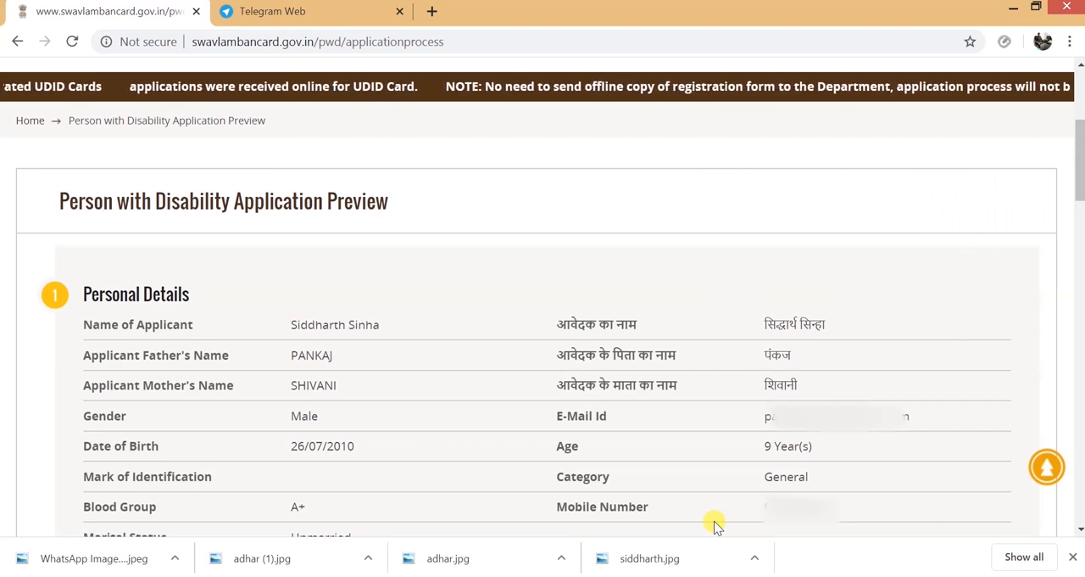
- Review the applicant's Personal Details and photo in the application preview
{"action": "scroll", "coordinate": [715, 525], "scroll_direction": "down", "scroll_amount": 2}
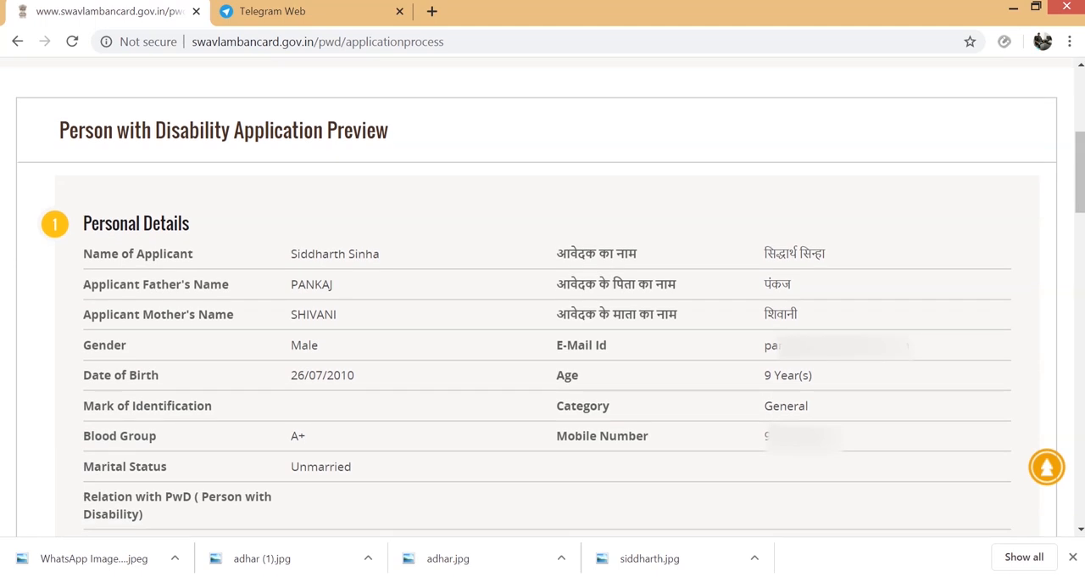
{"action": "scroll", "coordinate": [551, 296], "scroll_direction": "down", "scroll_amount": 1}
{"action": "scroll", "coordinate": [552, 297], "scroll_direction": "up", "scroll_amount": 1}
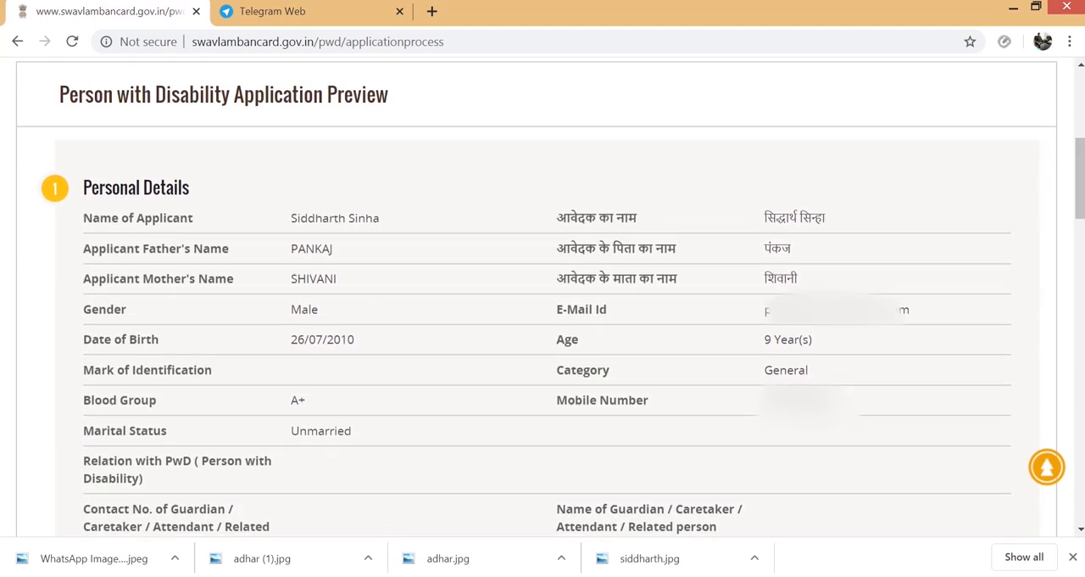
{"action": "scroll", "coordinate": [954, 365], "scroll_direction": "down", "scroll_amount": 1}
{"action": "scroll", "coordinate": [950, 339], "scroll_direction": "up", "scroll_amount": 1}
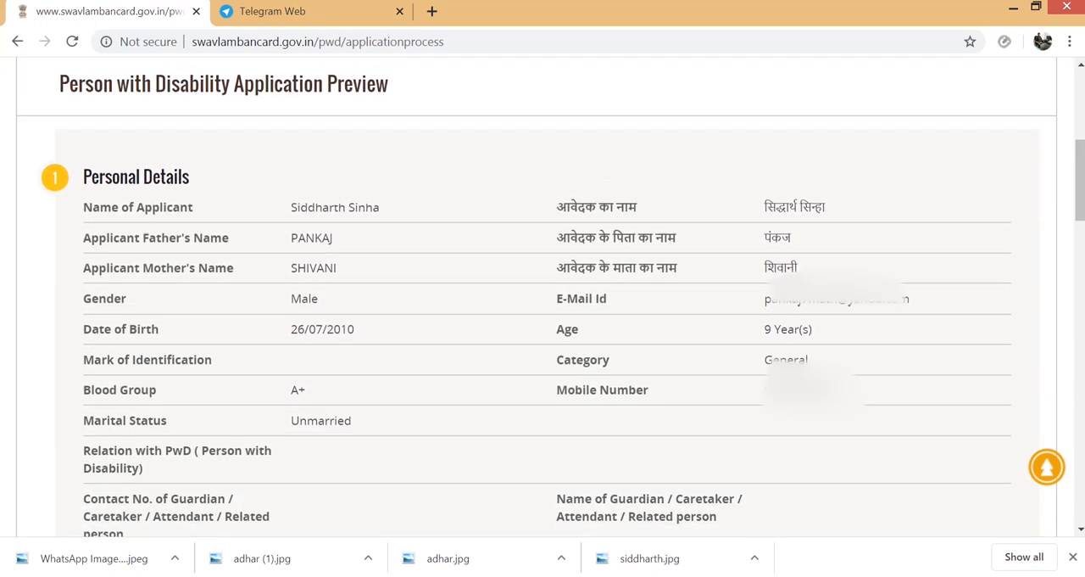
{"action": "scroll", "coordinate": [949, 352], "scroll_direction": "down", "scroll_amount": 1}
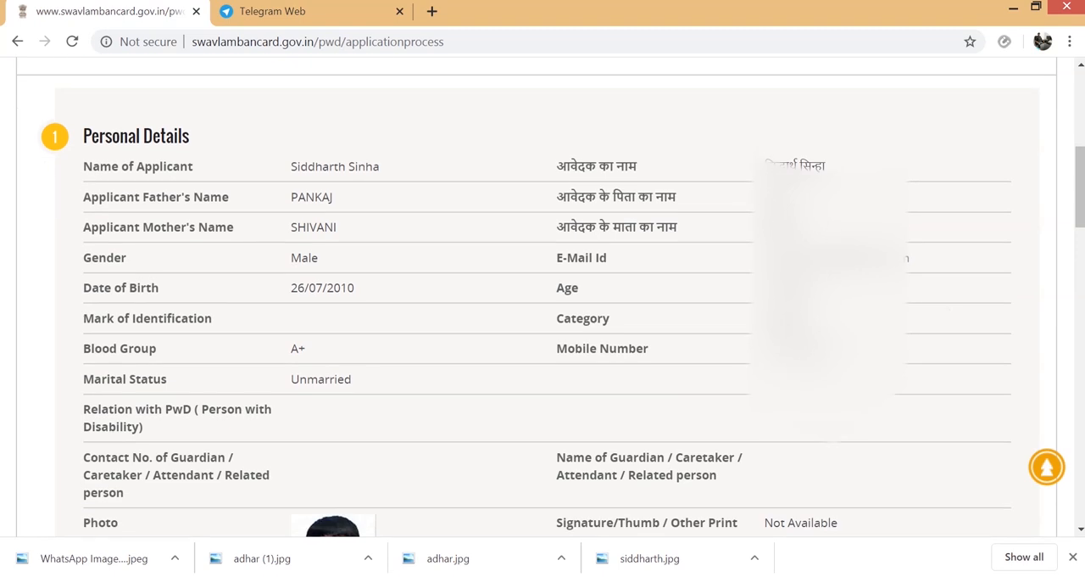
{"action": "scroll", "coordinate": [551, 301], "scroll_direction": "down", "scroll_amount": 1}
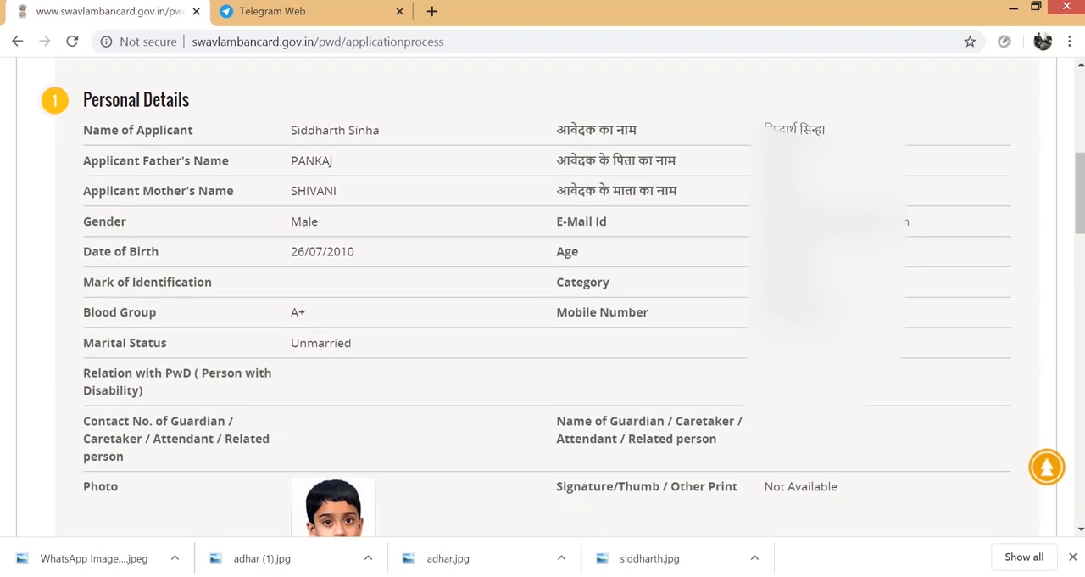
{"action": "scroll", "coordinate": [551, 301], "scroll_direction": "down", "scroll_amount": 1}
{"action": "scroll", "coordinate": [551, 301], "scroll_direction": "up", "scroll_amount": 1}
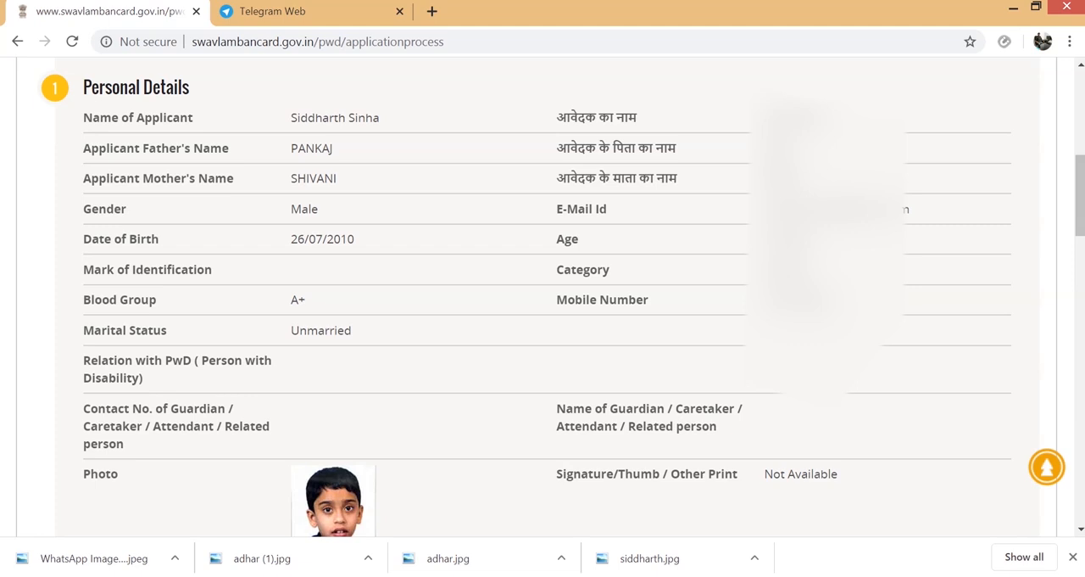
{"action": "scroll", "coordinate": [873, 392], "scroll_direction": "down", "scroll_amount": 1}
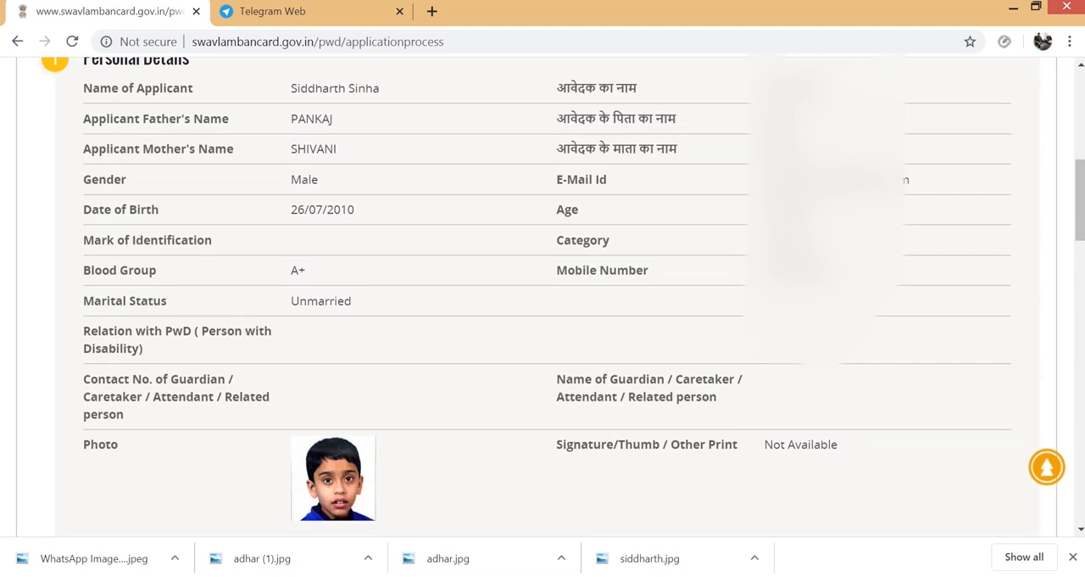
{"action": "scroll", "coordinate": [831, 398], "scroll_direction": "down", "scroll_amount": 4}
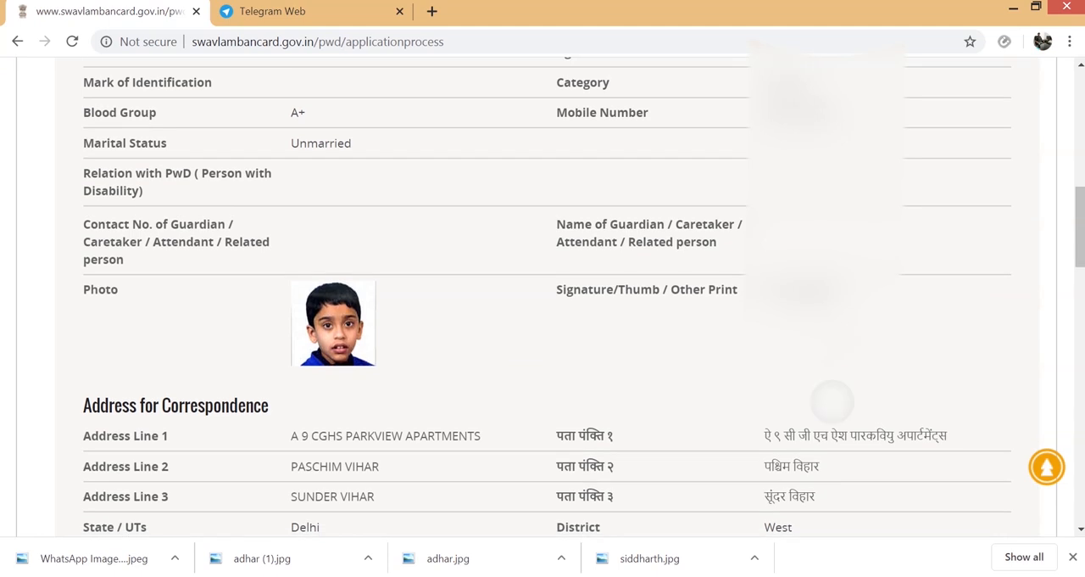
- Review the Address for Correspondence, Permanent Address and Educational Details in the application preview
{"action": "scroll", "coordinate": [831, 399], "scroll_direction": "down", "scroll_amount": 3}
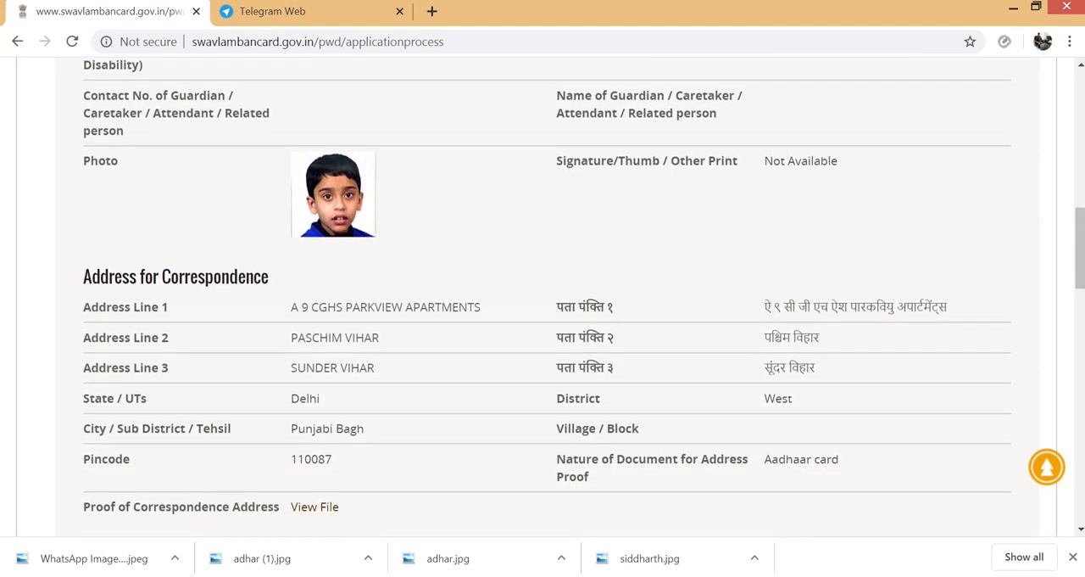
{"action": "scroll", "coordinate": [543, 297], "scroll_direction": "down", "scroll_amount": 2}
{"action": "scroll", "coordinate": [543, 296], "scroll_direction": "down", "scroll_amount": 2}
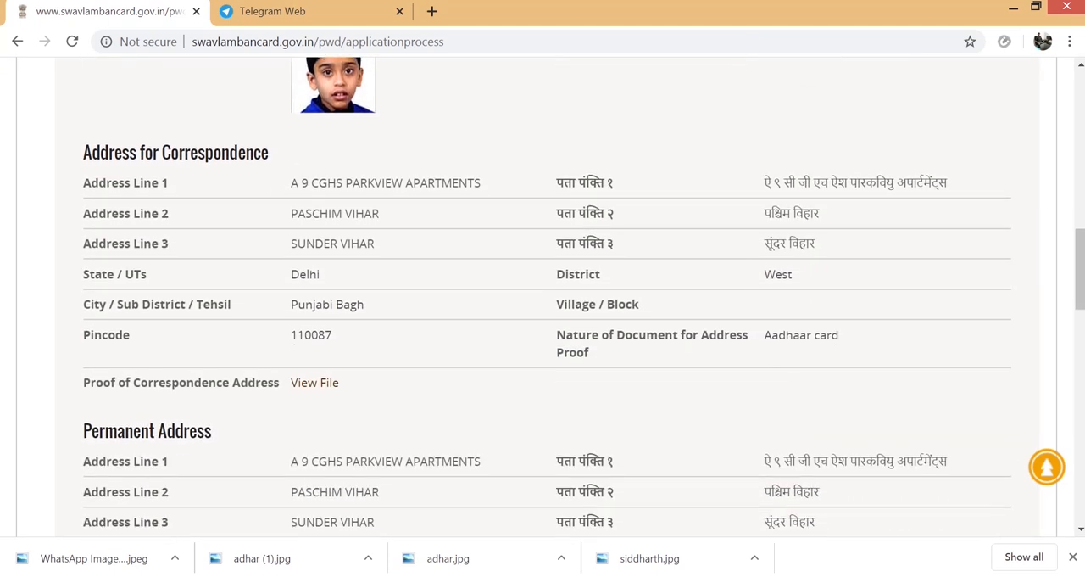
{"action": "scroll", "coordinate": [543, 340], "scroll_direction": "down", "scroll_amount": 2}
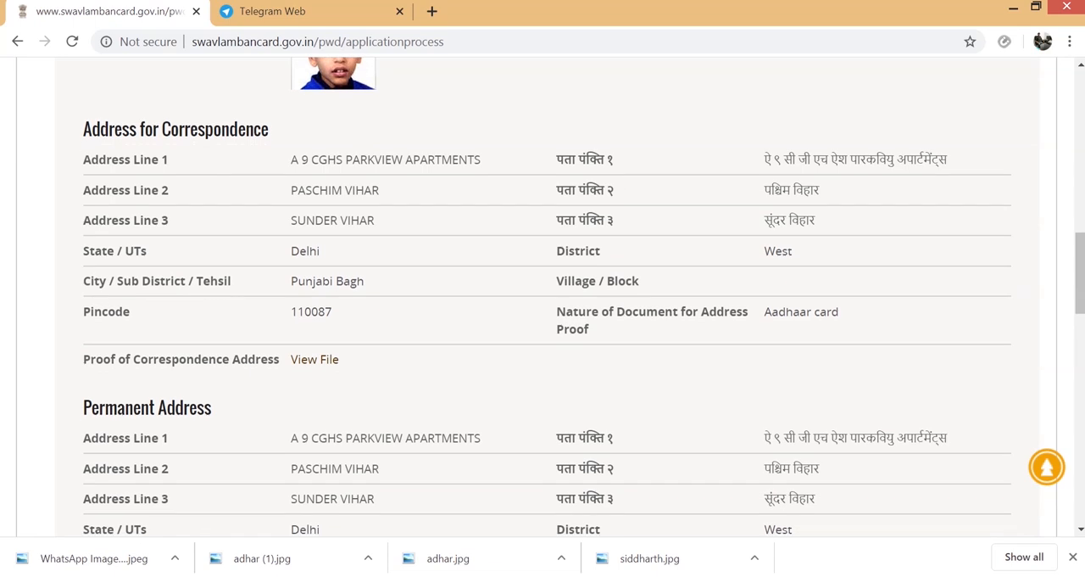
{"action": "scroll", "coordinate": [543, 339], "scroll_direction": "down", "scroll_amount": 2}
{"action": "scroll", "coordinate": [542, 339], "scroll_direction": "up", "scroll_amount": 2}
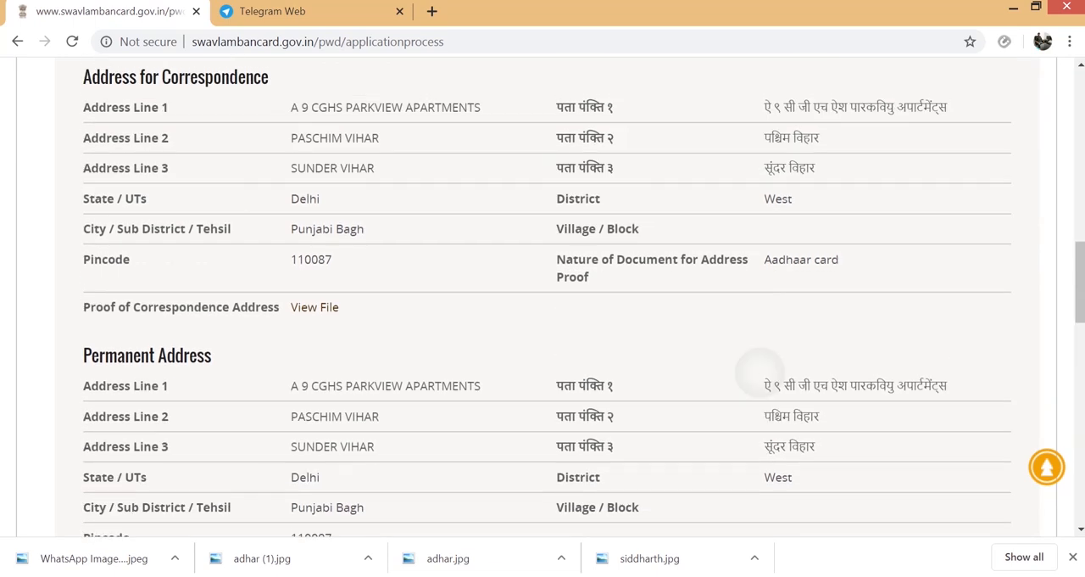
{"action": "scroll", "coordinate": [542, 339], "scroll_direction": "down", "scroll_amount": 2}
{"action": "scroll", "coordinate": [542, 339], "scroll_direction": "up", "scroll_amount": 2}
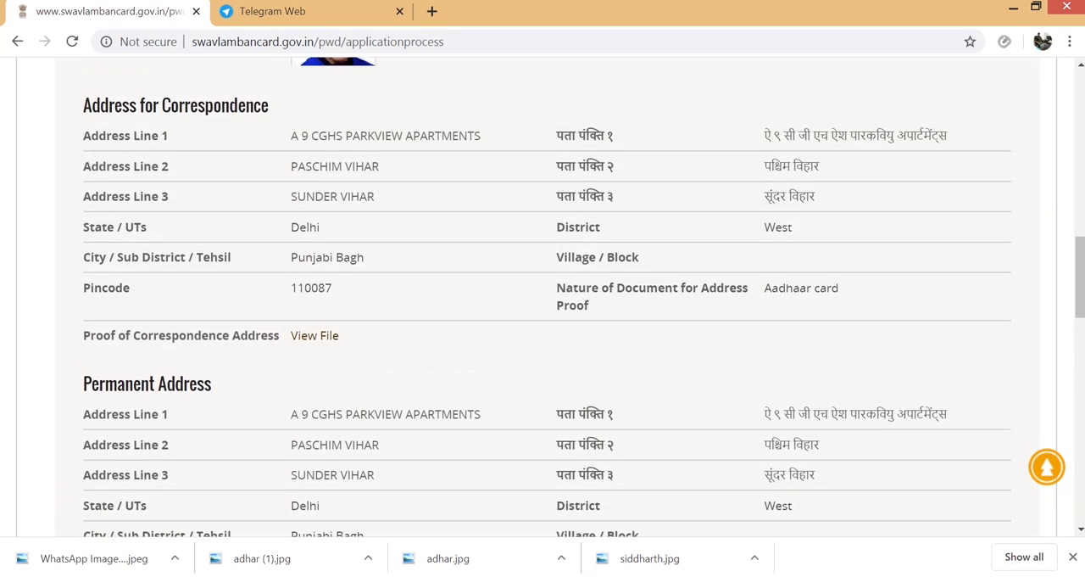
{"action": "scroll", "coordinate": [543, 340], "scroll_direction": "down", "scroll_amount": 1}
{"action": "scroll", "coordinate": [543, 340], "scroll_direction": "down", "scroll_amount": 1}
{"action": "scroll", "coordinate": [542, 339], "scroll_direction": "down", "scroll_amount": 2}
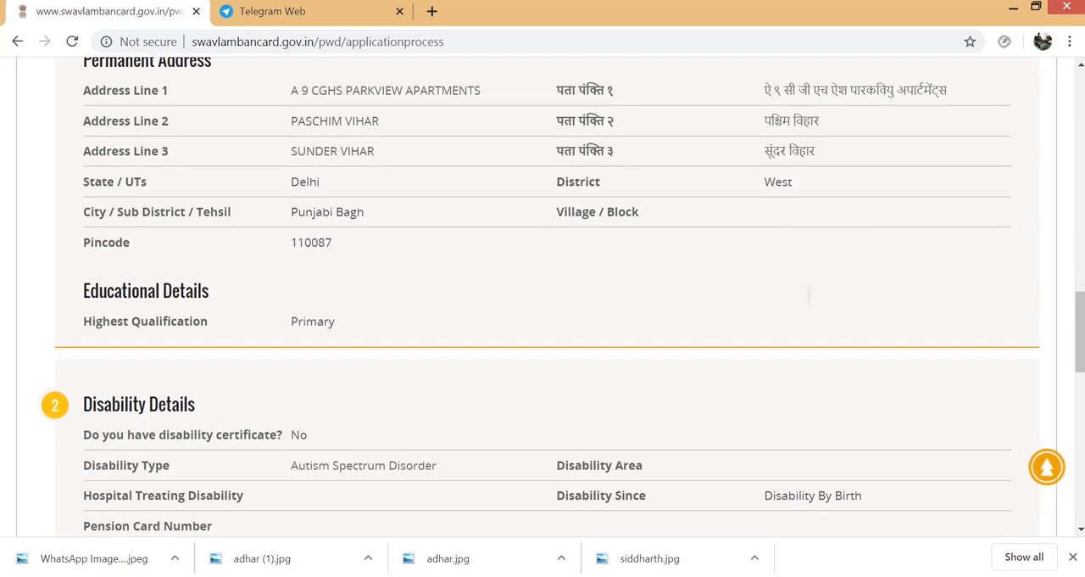
- Review the Disability, Employment and Identity Details at the end of the application preview
{"action": "scroll", "coordinate": [543, 339], "scroll_direction": "down", "scroll_amount": 3}
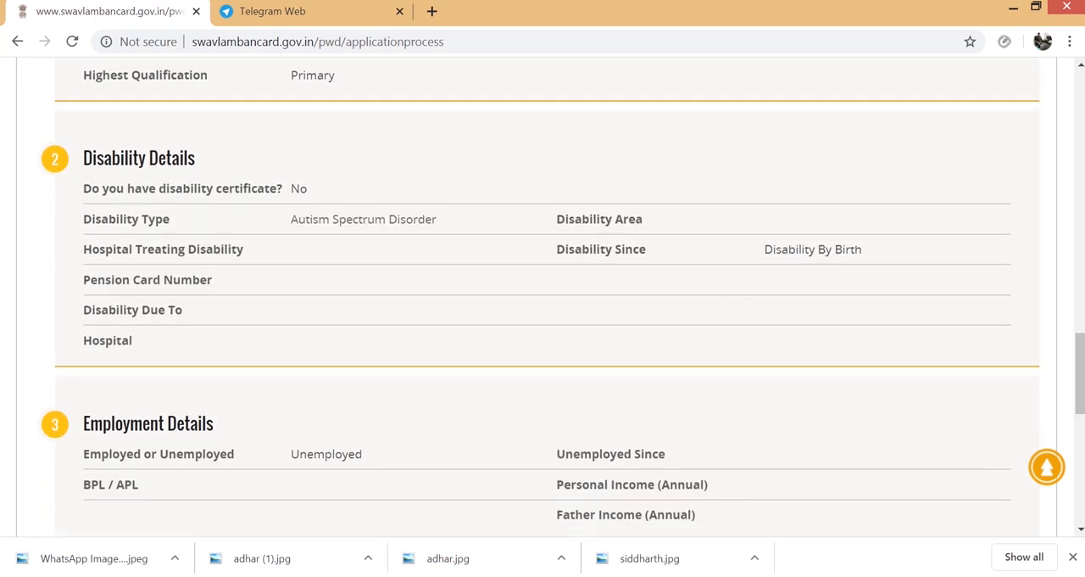
{"action": "scroll", "coordinate": [543, 340], "scroll_direction": "down", "scroll_amount": 1}
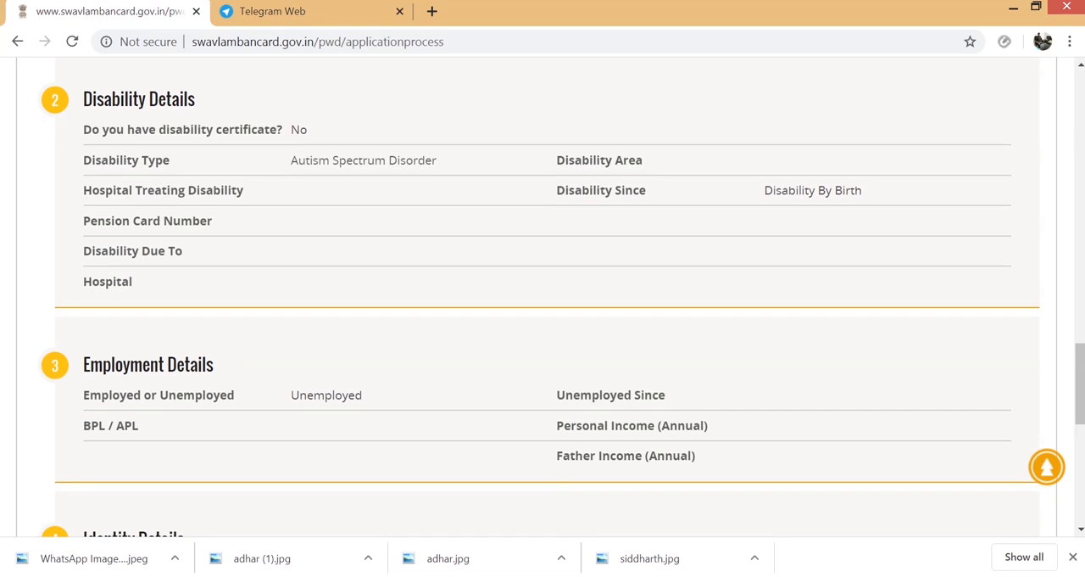
{"action": "scroll", "coordinate": [543, 339], "scroll_direction": "down", "scroll_amount": 2}
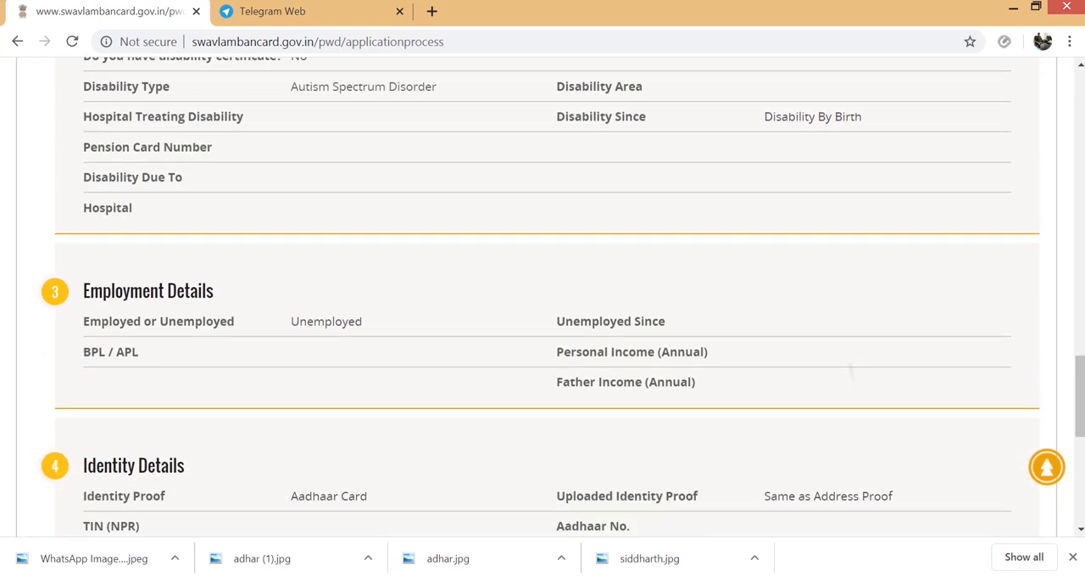
{"action": "scroll", "coordinate": [543, 339], "scroll_direction": "down", "scroll_amount": 1}
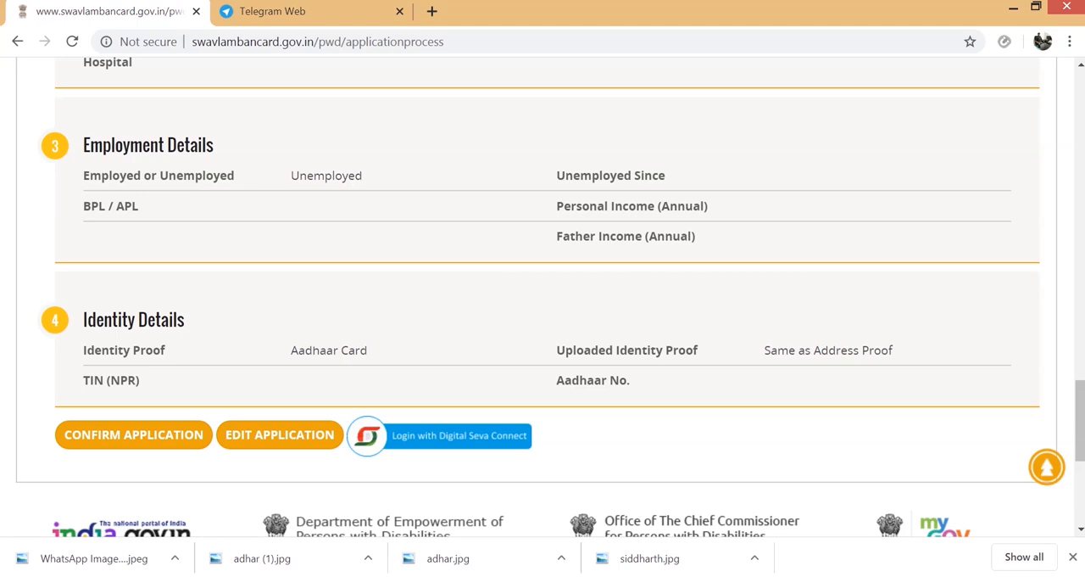
{"action": "scroll", "coordinate": [543, 297], "scroll_direction": "down", "scroll_amount": 1}
{"action": "scroll", "coordinate": [542, 297], "scroll_direction": "down", "scroll_amount": 1}
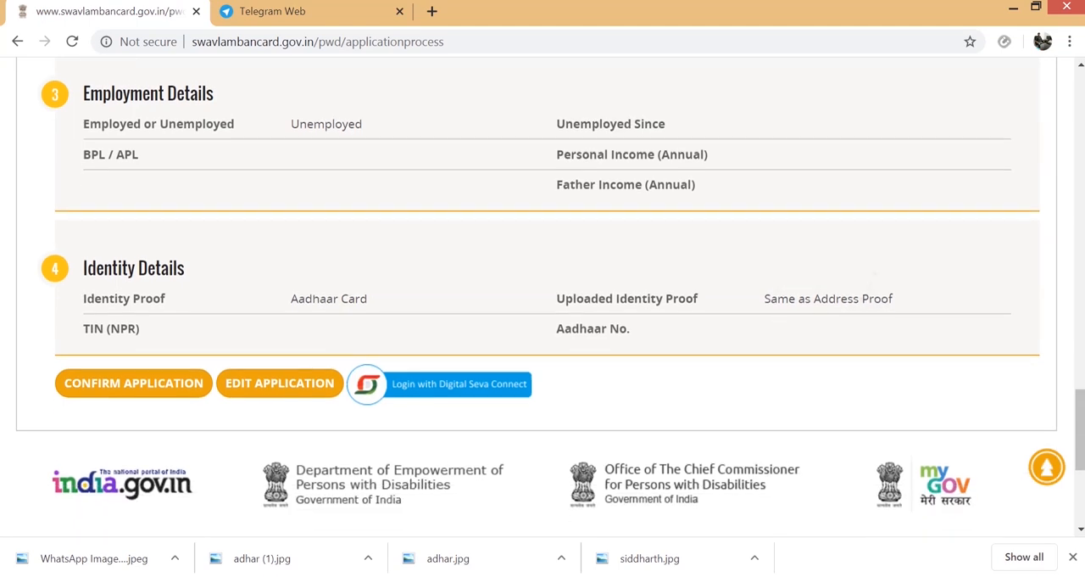
{"action": "scroll", "coordinate": [542, 297], "scroll_direction": "down", "scroll_amount": 1}
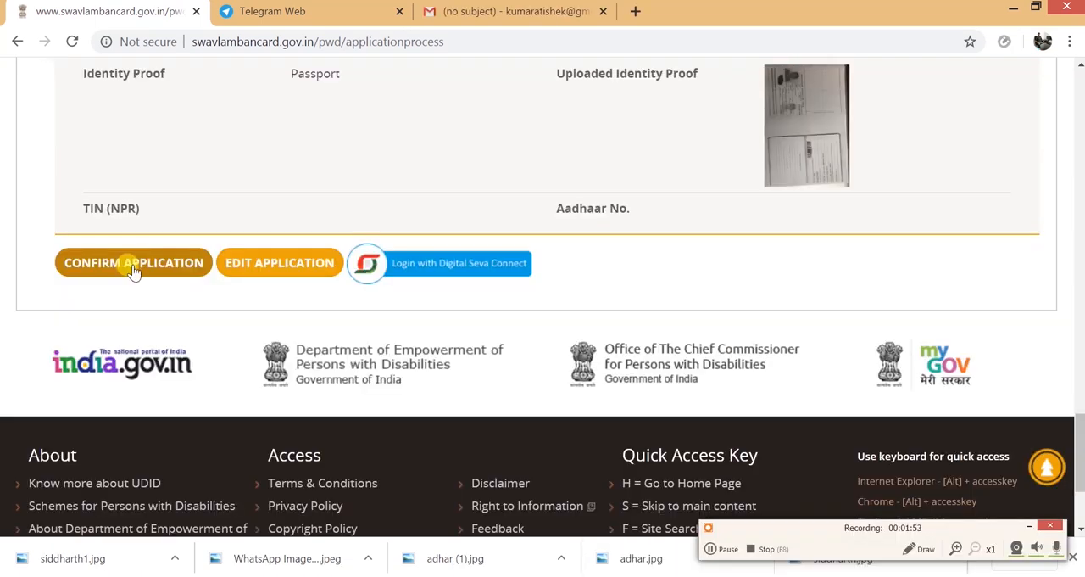
- Start confirming the application and mark all eight points of the "Have you Checked" checklist as Yes
{"action": "left_click", "coordinate": [133, 263]}
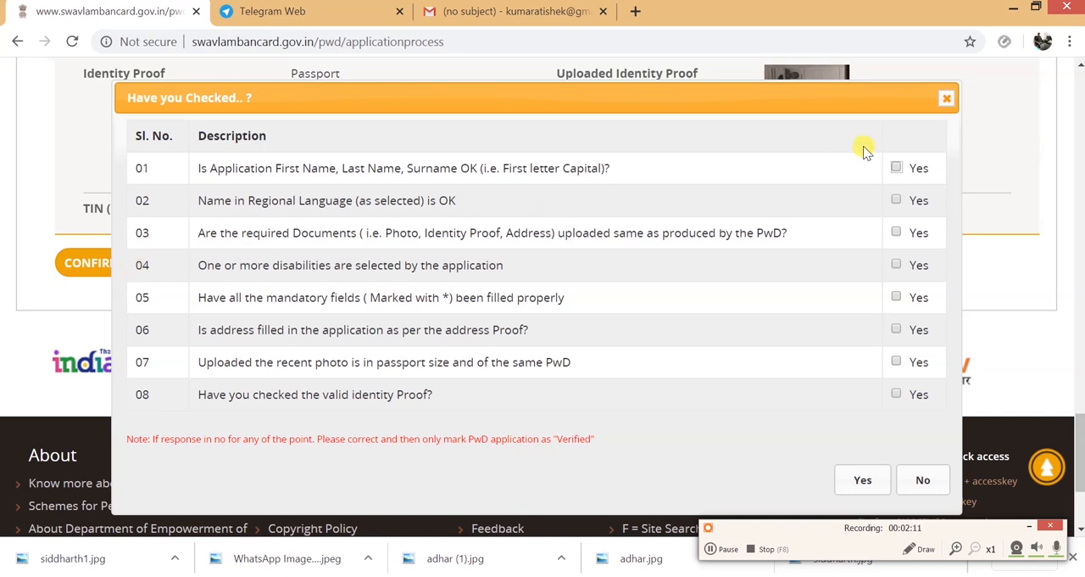
{"action": "left_click", "coordinate": [897, 168]}
{"action": "left_click", "coordinate": [897, 201]}
{"action": "left_click", "coordinate": [897, 233]}
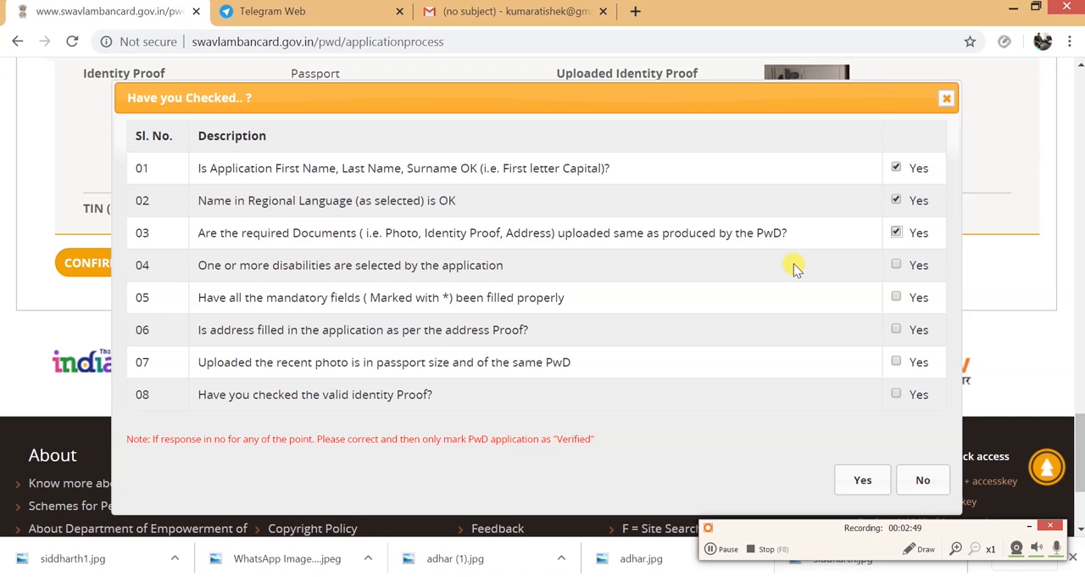
{"action": "left_click", "coordinate": [897, 265]}
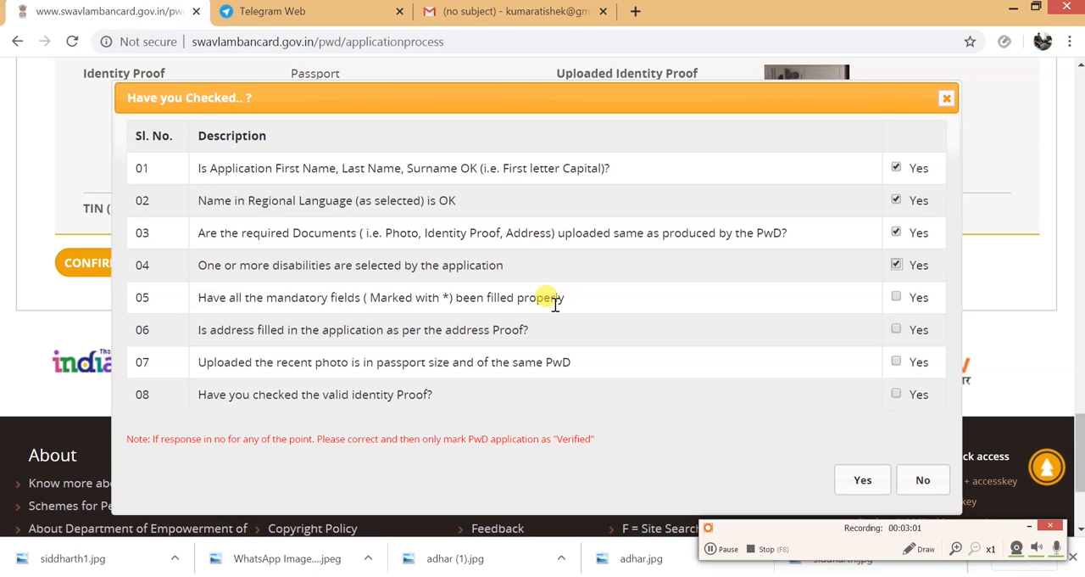
{"action": "left_click", "coordinate": [896, 298]}
{"action": "left_click", "coordinate": [896, 329]}
{"action": "left_click", "coordinate": [897, 362]}
{"action": "left_click", "coordinate": [897, 395]}
- Submit the verified application and check the enrolment number and PDF download options on the Thank you page
{"action": "left_click", "coordinate": [858, 485]}
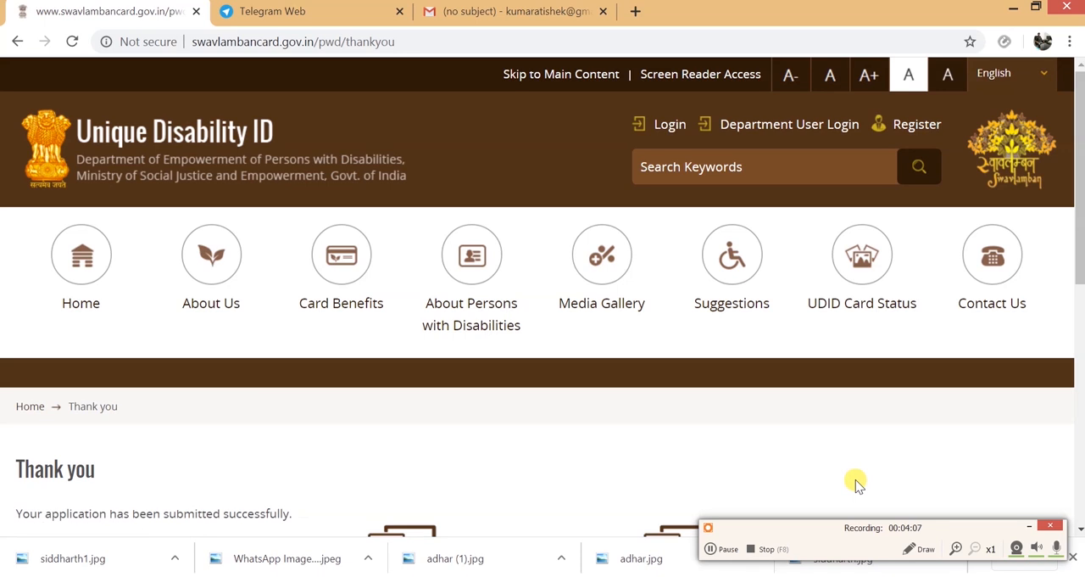
{"action": "scroll", "coordinate": [855, 479], "scroll_direction": "down", "scroll_amount": 3}
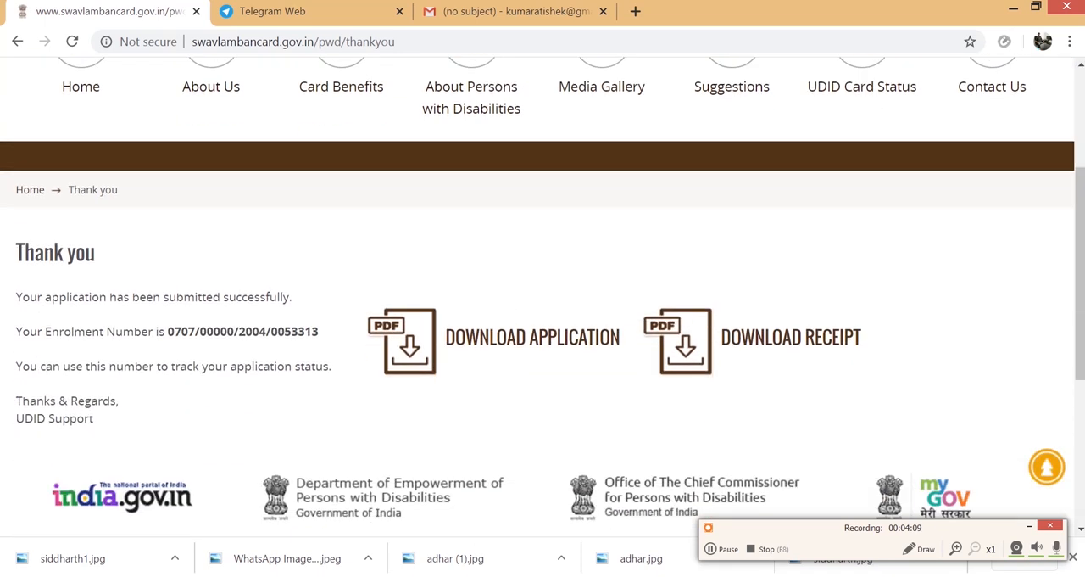
- Search Google for "udid card" in a new browser tab and open the swavlambancard.gov.in login page from the results
{"action": "scroll", "coordinate": [542, 297], "scroll_direction": "down", "scroll_amount": 2}
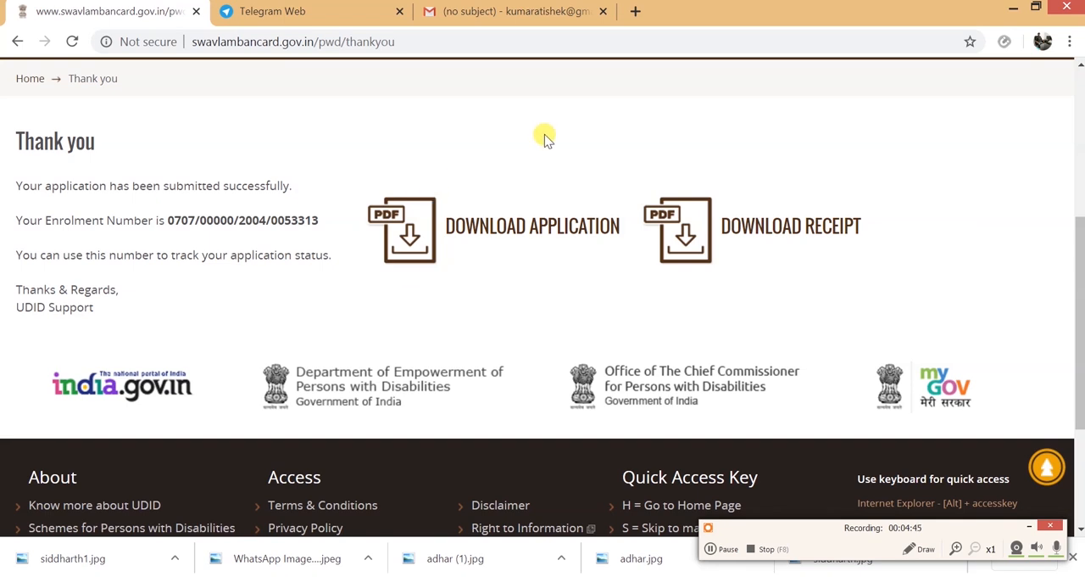
{"action": "left_click", "coordinate": [636, 11]}
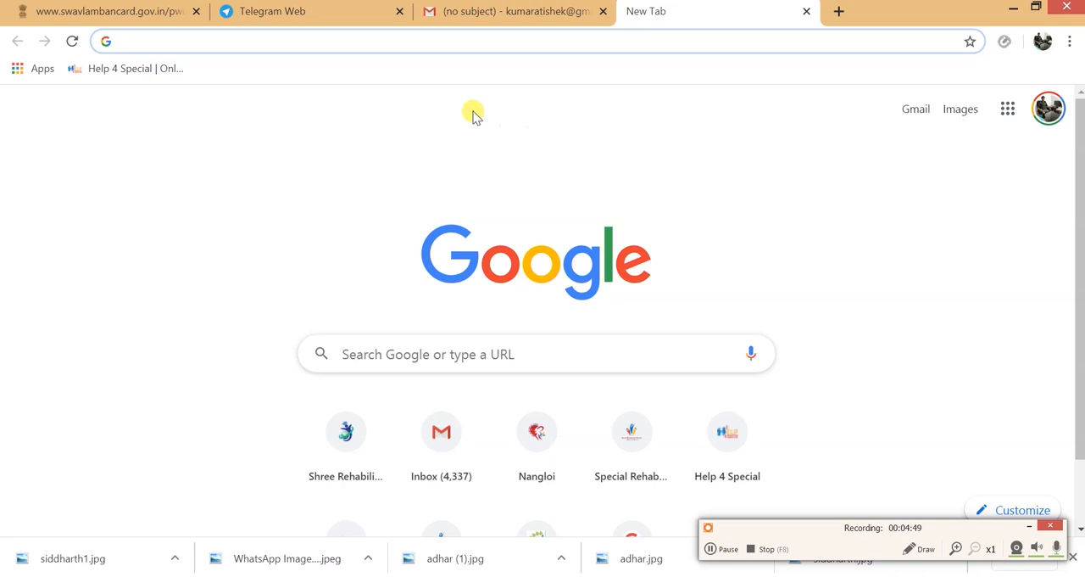
{"action": "left_click", "coordinate": [385, 353]}
{"action": "type", "text": "U"}
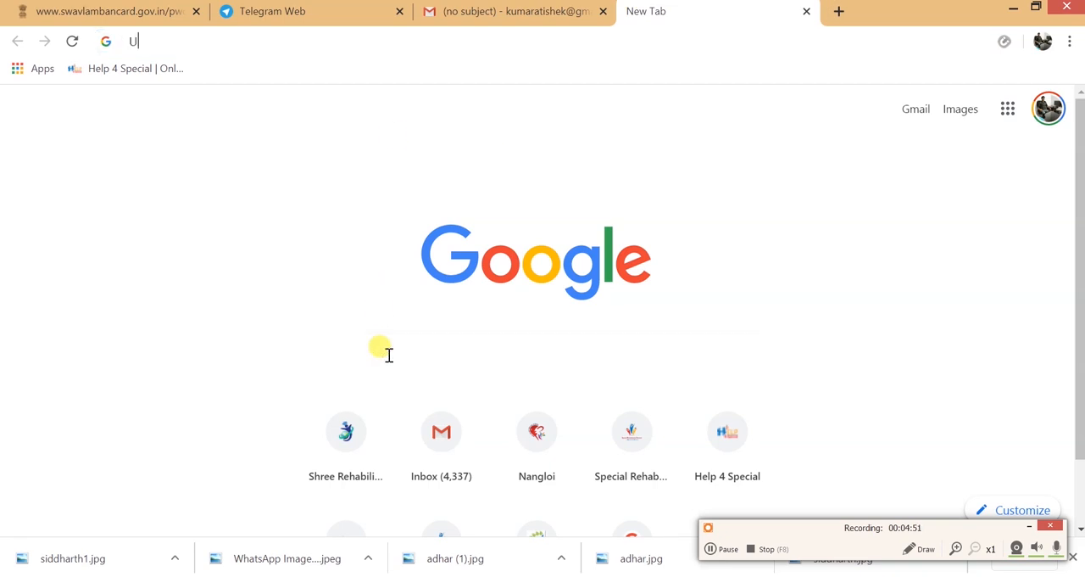
{"action": "type", "text": "DIA"}
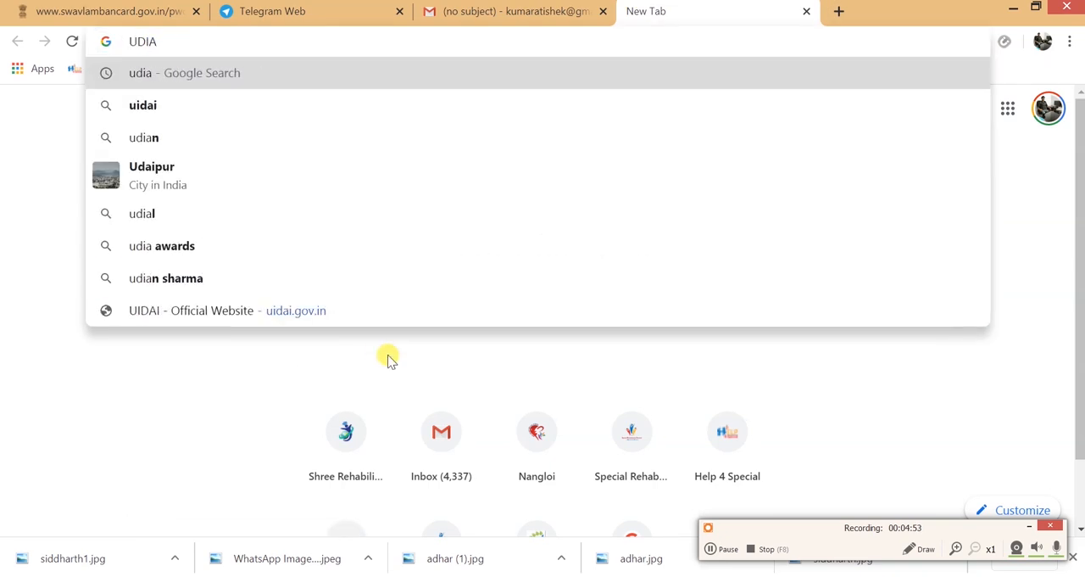
{"action": "key", "text": "BackSpace"}
{"action": "type", "text": "D"}
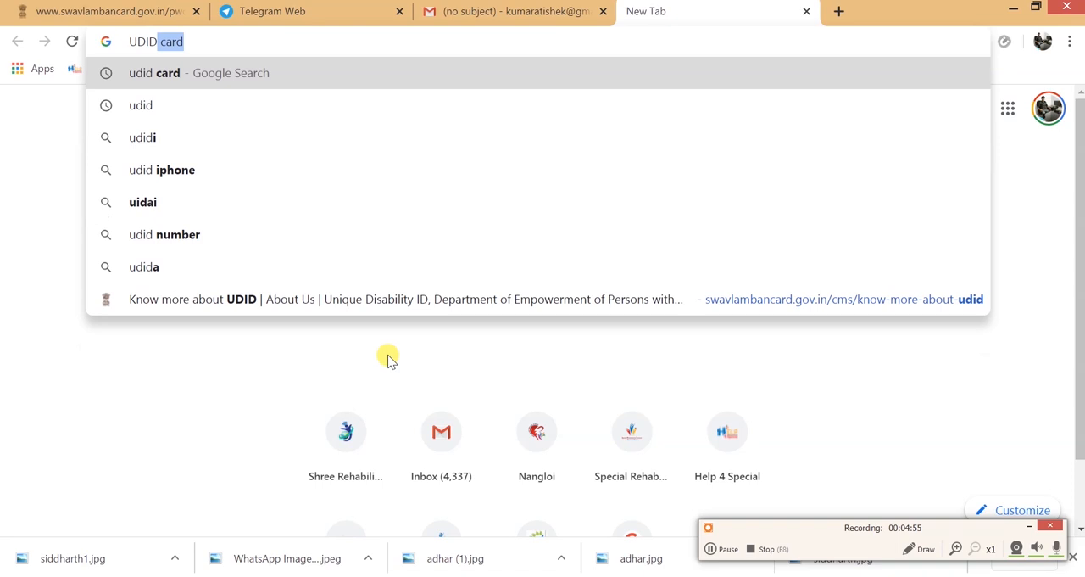
{"action": "key", "text": "Return"}
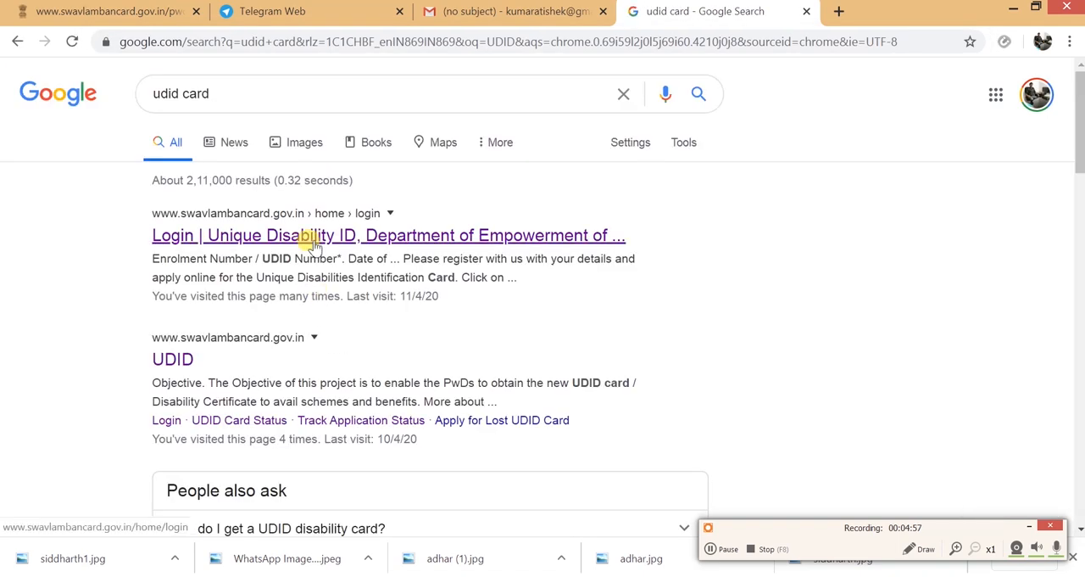
{"action": "left_click", "coordinate": [313, 237]}
{"action": "scroll", "coordinate": [315, 243], "scroll_direction": "down", "scroll_amount": 2}
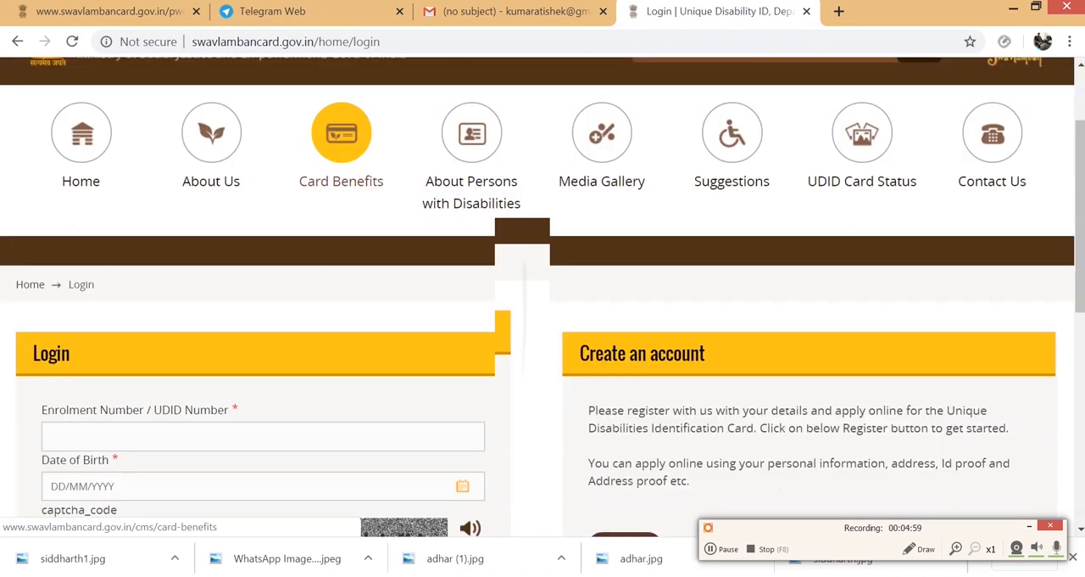
{"action": "scroll", "coordinate": [339, 254], "scroll_direction": "down", "scroll_amount": 2}
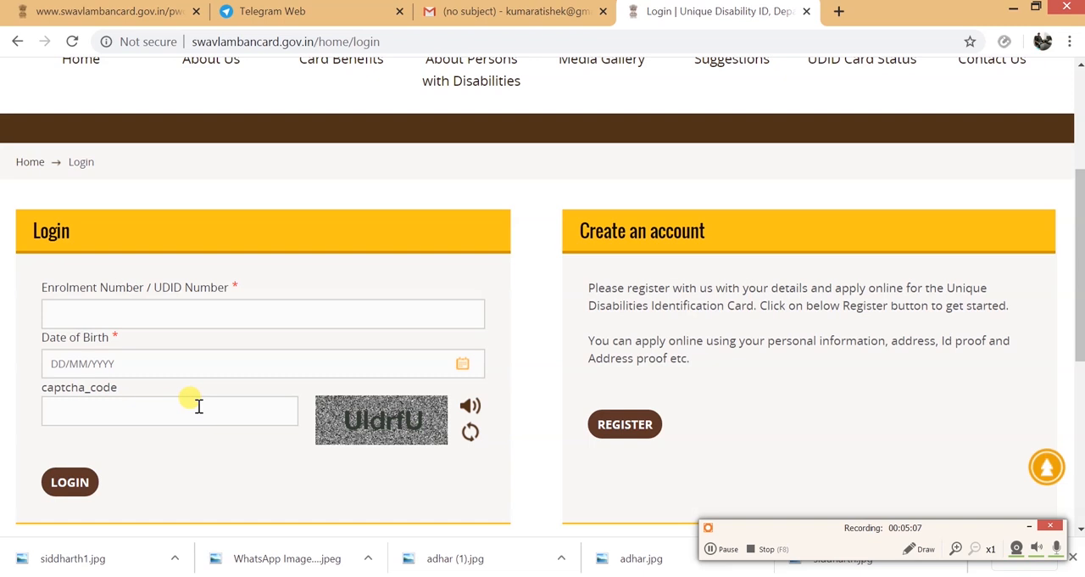
- Copy the enrolment number from the Thank you page for use in the login form
{"action": "left_click", "coordinate": [181, 317]}
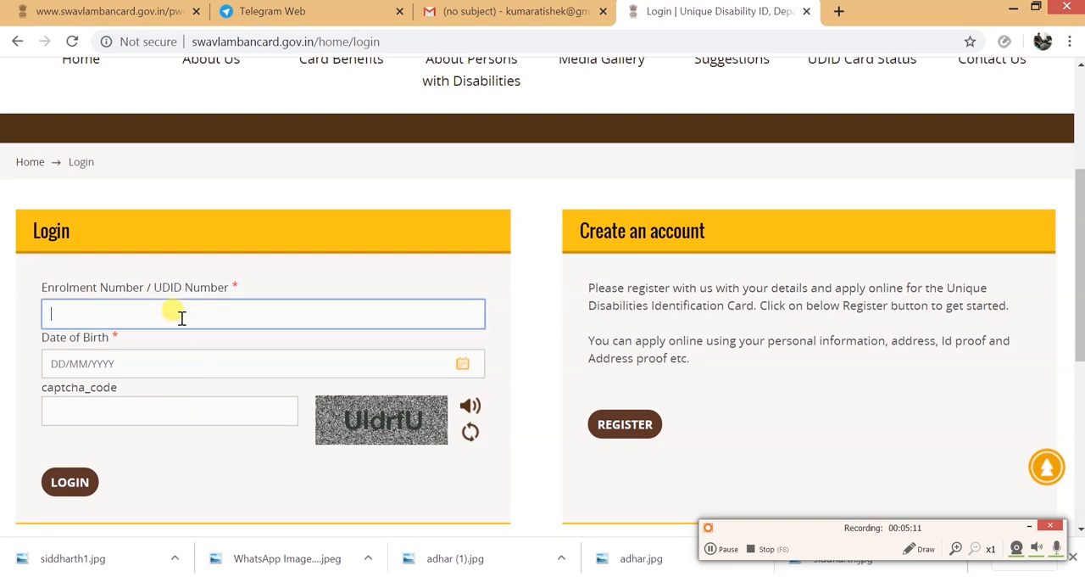
{"action": "left_click", "coordinate": [97, 10]}
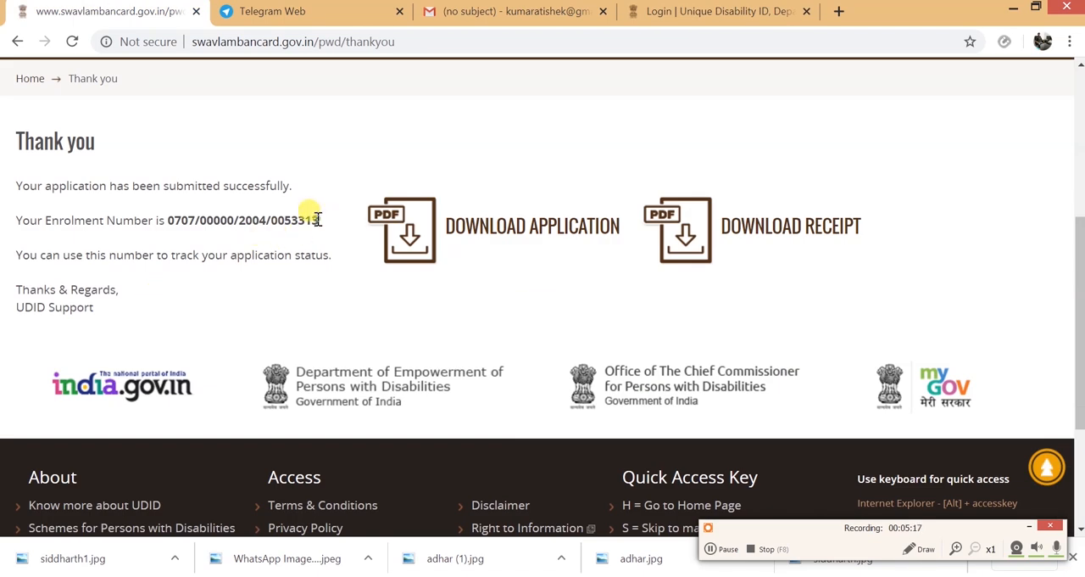
{"action": "left_click_drag", "start_coordinate": [319, 220], "coordinate": [170, 213]}
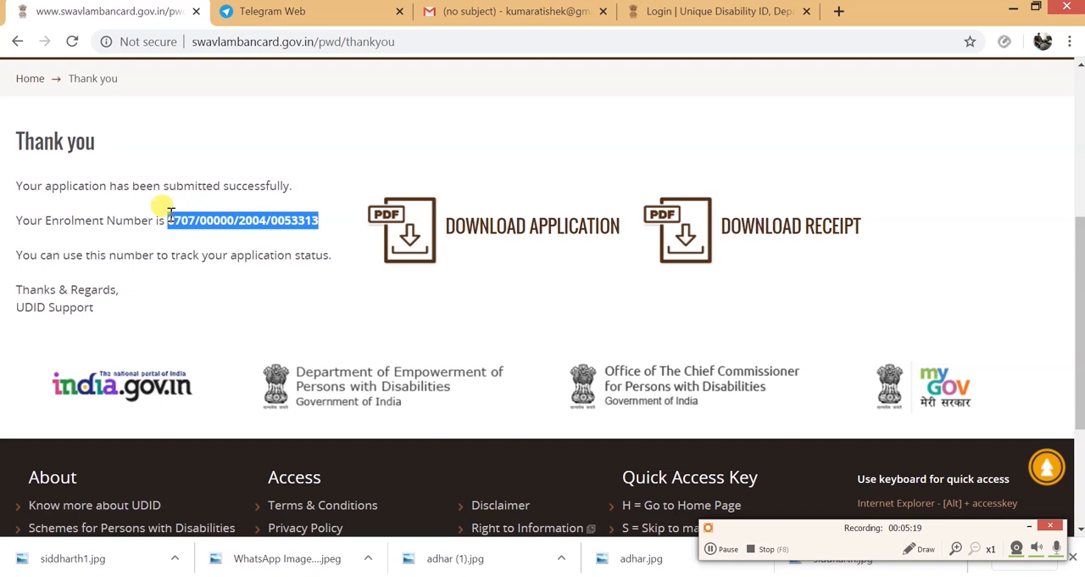
{"action": "right_click", "coordinate": [178, 220]}
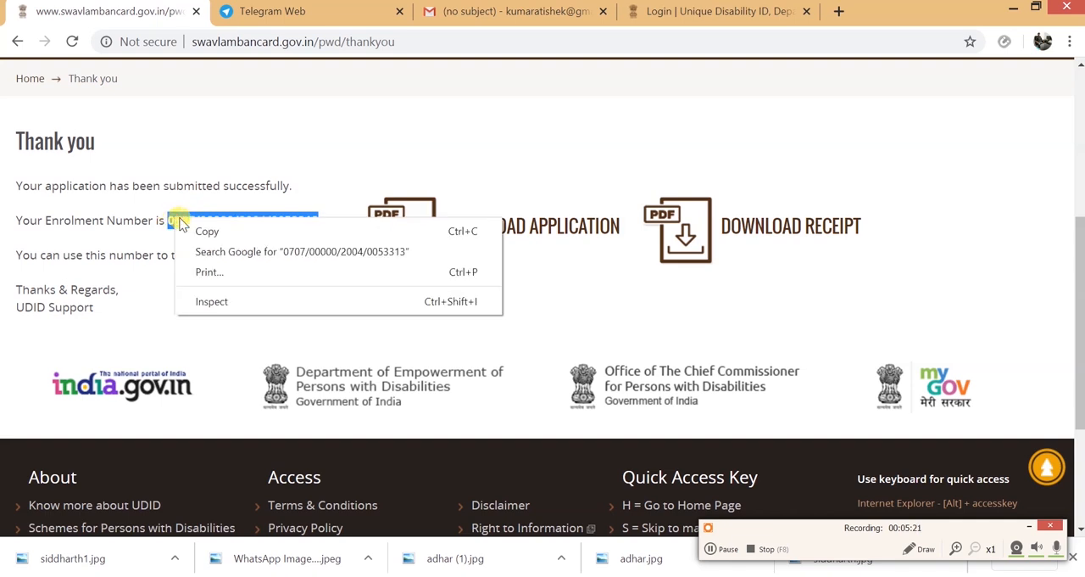
{"action": "left_click", "coordinate": [208, 230]}
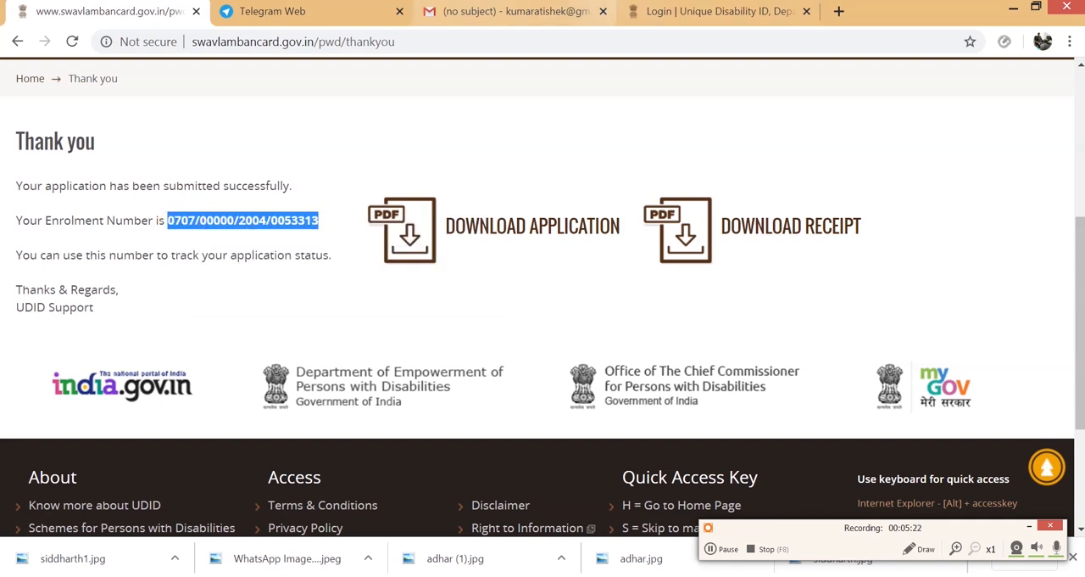
- Fill the login form with the copied enrolment number, the applicant's date of birth and the captcha code, and log in
{"action": "left_click", "coordinate": [674, 10]}
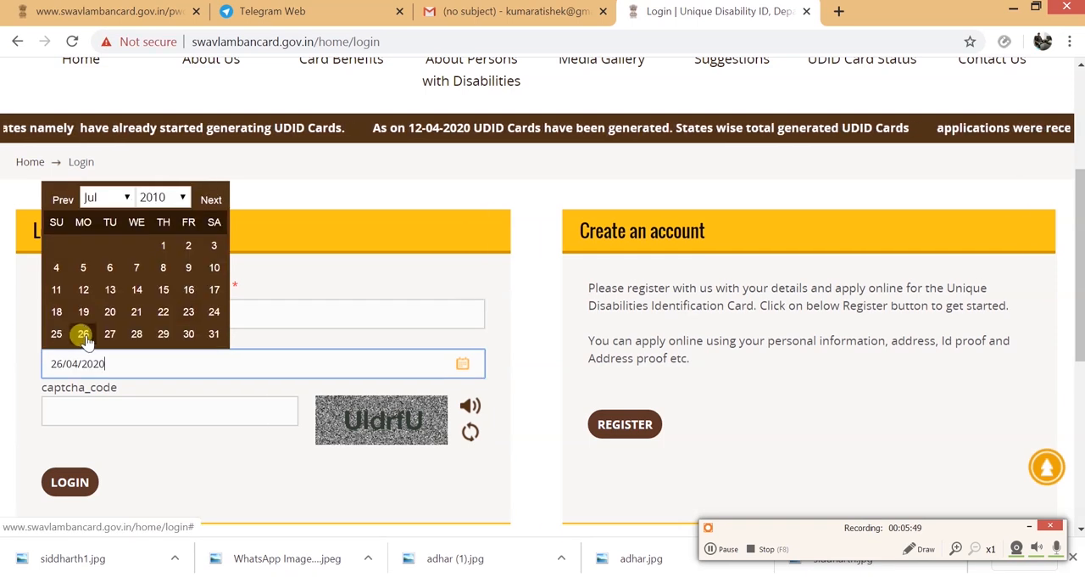
{"action": "left_click", "coordinate": [80, 334]}
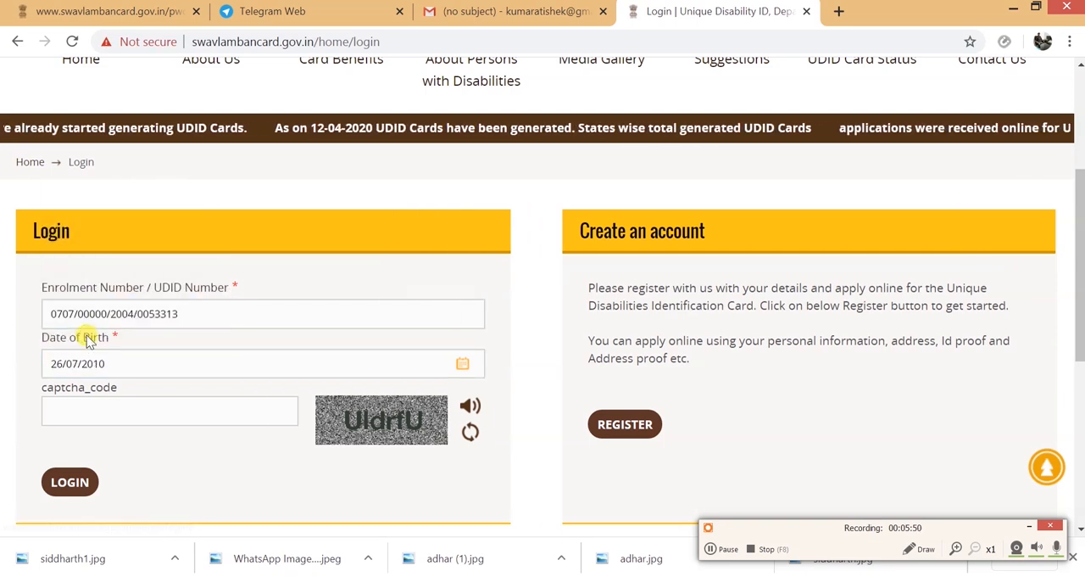
{"action": "left_click", "coordinate": [229, 408]}
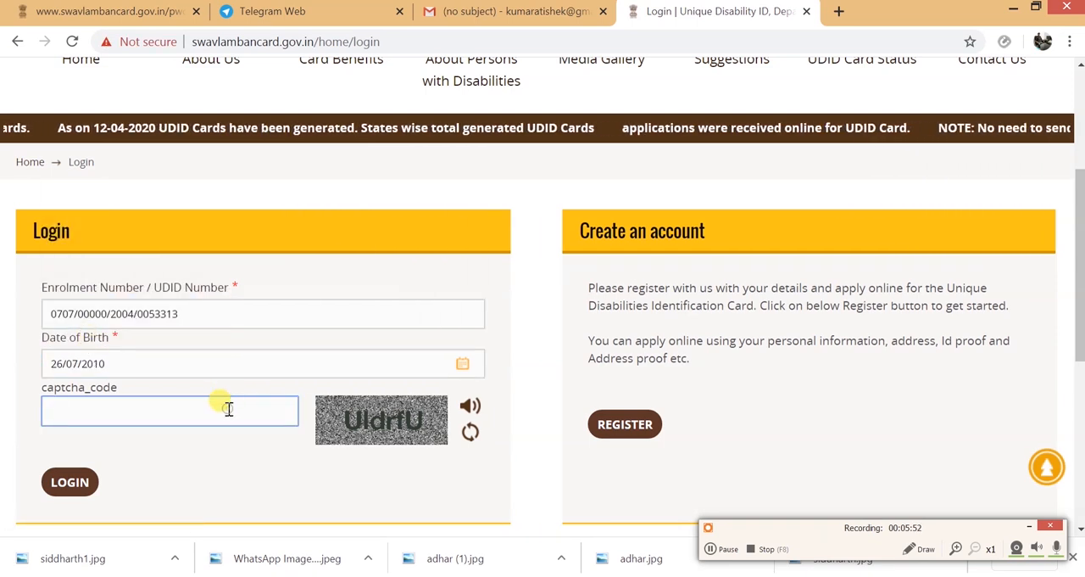
{"action": "type", "text": "U"}
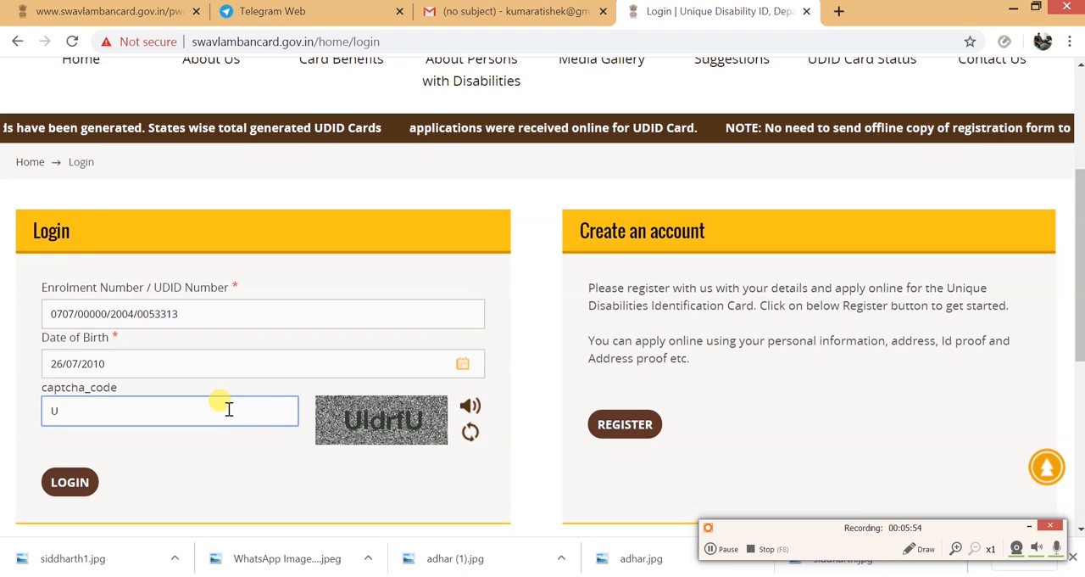
{"action": "type", "text": "ldrfU"}
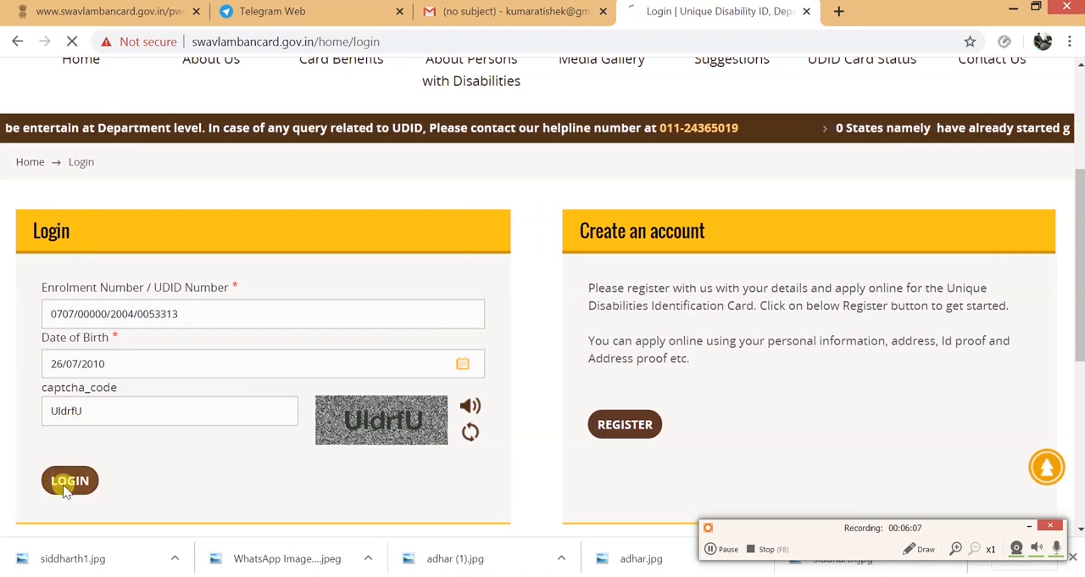
{"action": "left_click", "coordinate": [66, 483]}
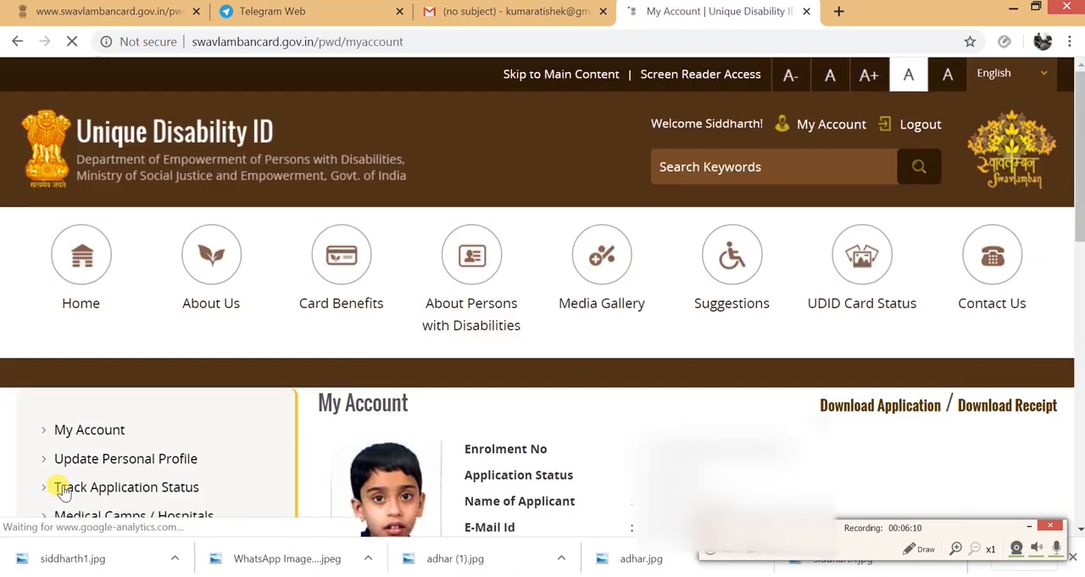
- Review the applicant's details, the application status and the available account options on the My Account page
{"action": "scroll", "coordinate": [64, 492], "scroll_direction": "down", "scroll_amount": 3}
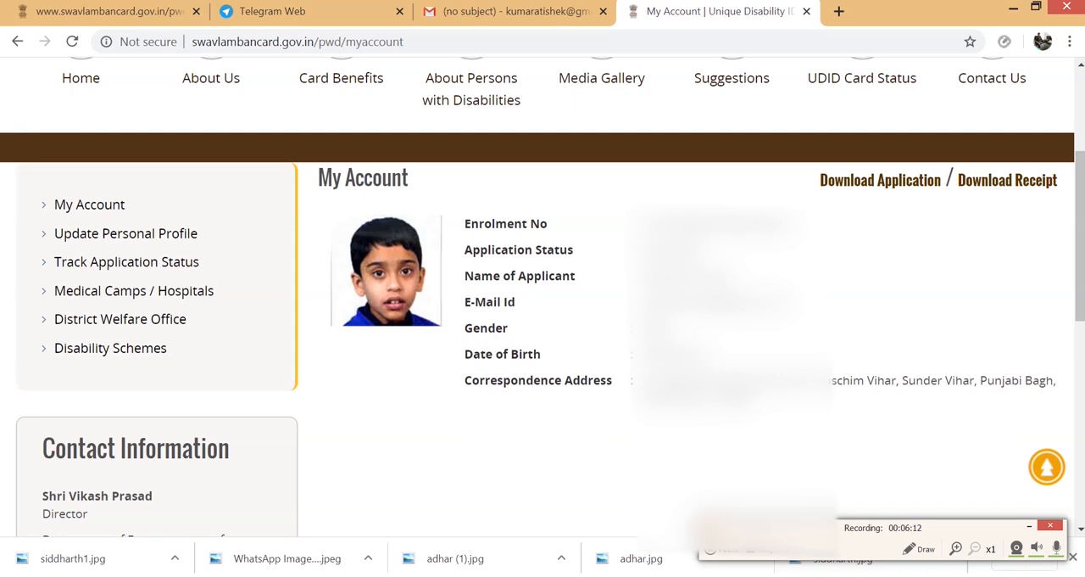
{"action": "scroll", "coordinate": [543, 339], "scroll_direction": "down", "scroll_amount": 1}
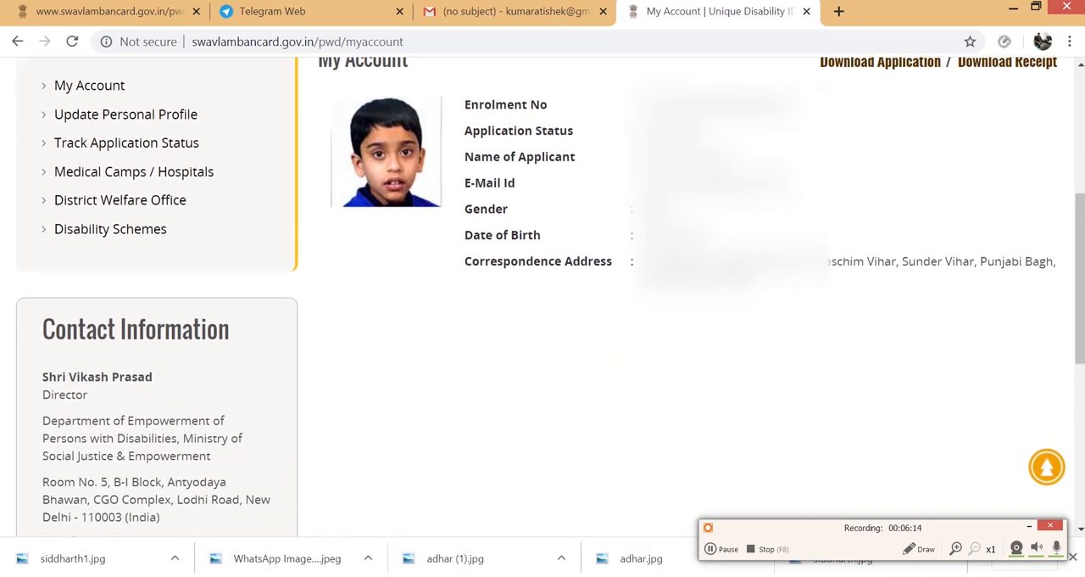
{"action": "scroll", "coordinate": [619, 339], "scroll_direction": "up", "scroll_amount": 1}
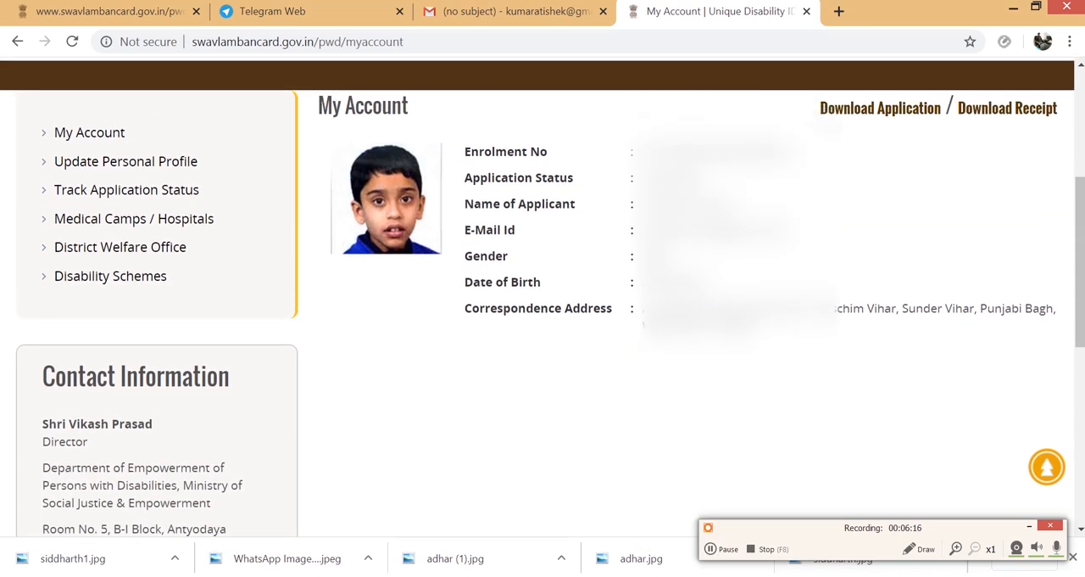
{"action": "scroll", "coordinate": [543, 296], "scroll_direction": "up", "scroll_amount": 2}
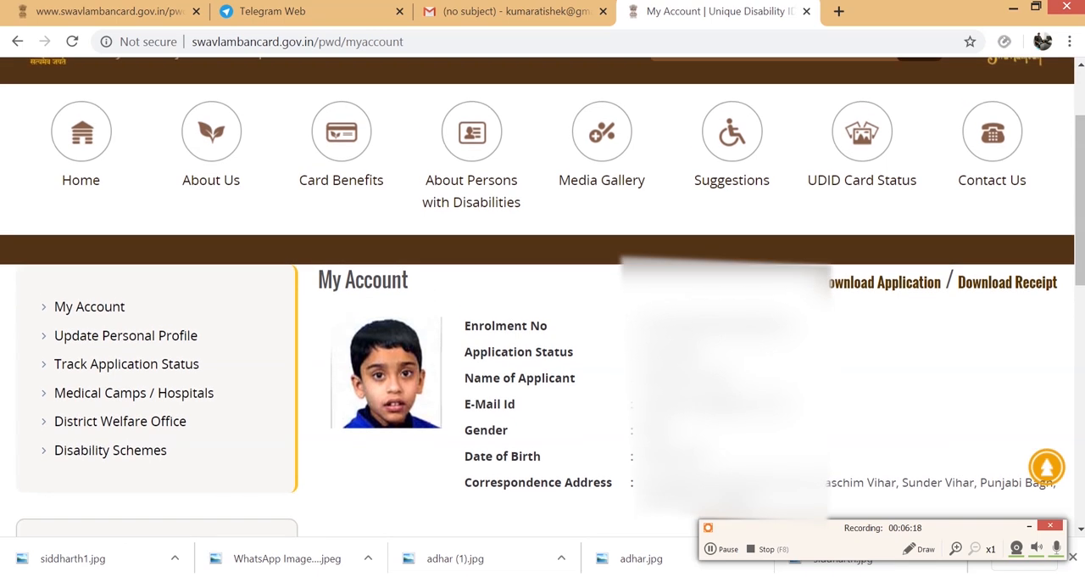
{"action": "scroll", "coordinate": [543, 297], "scroll_direction": "down", "scroll_amount": 1}
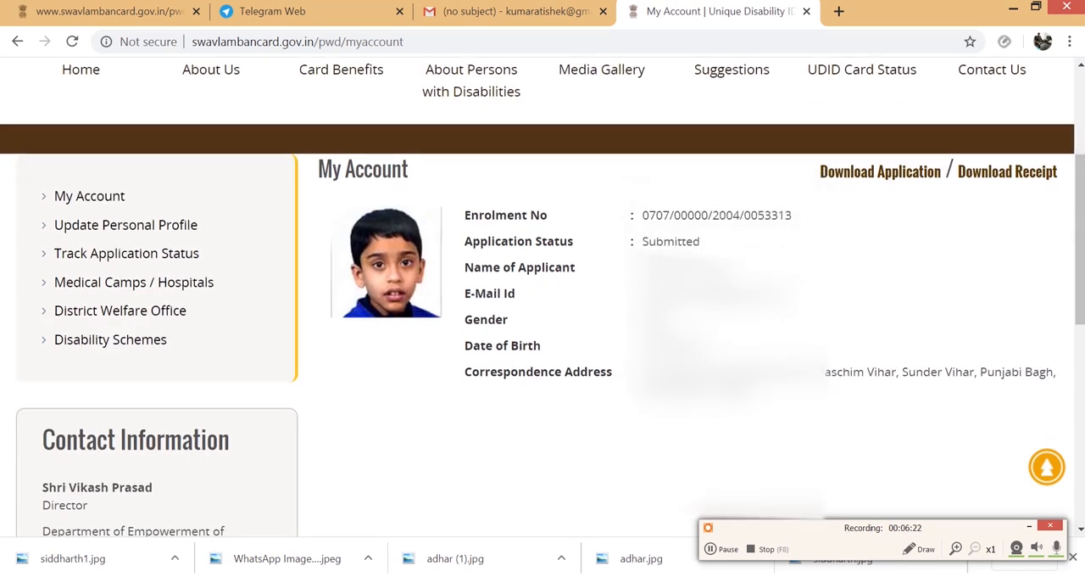
{"action": "scroll", "coordinate": [542, 296], "scroll_direction": "up", "scroll_amount": 2}
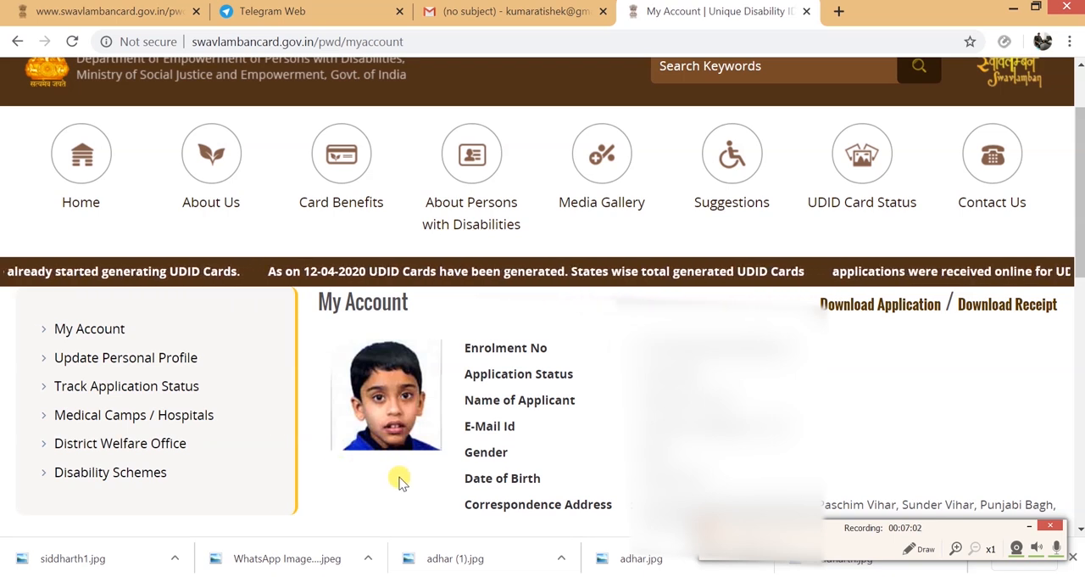
{"action": "scroll", "coordinate": [402, 481], "scroll_direction": "down", "scroll_amount": 2}
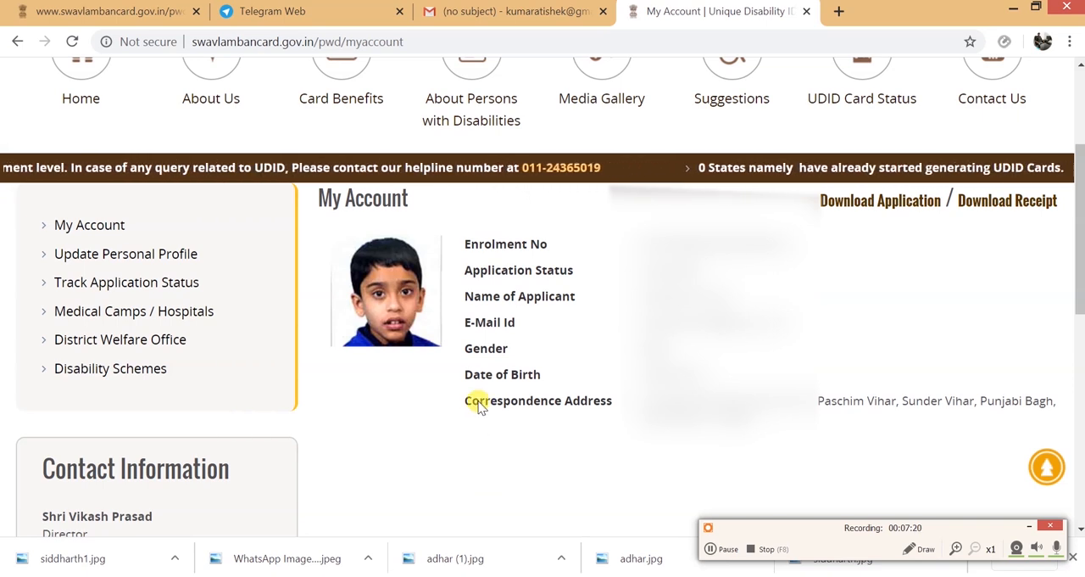
{"action": "scroll", "coordinate": [478, 405], "scroll_direction": "up", "scroll_amount": 3}
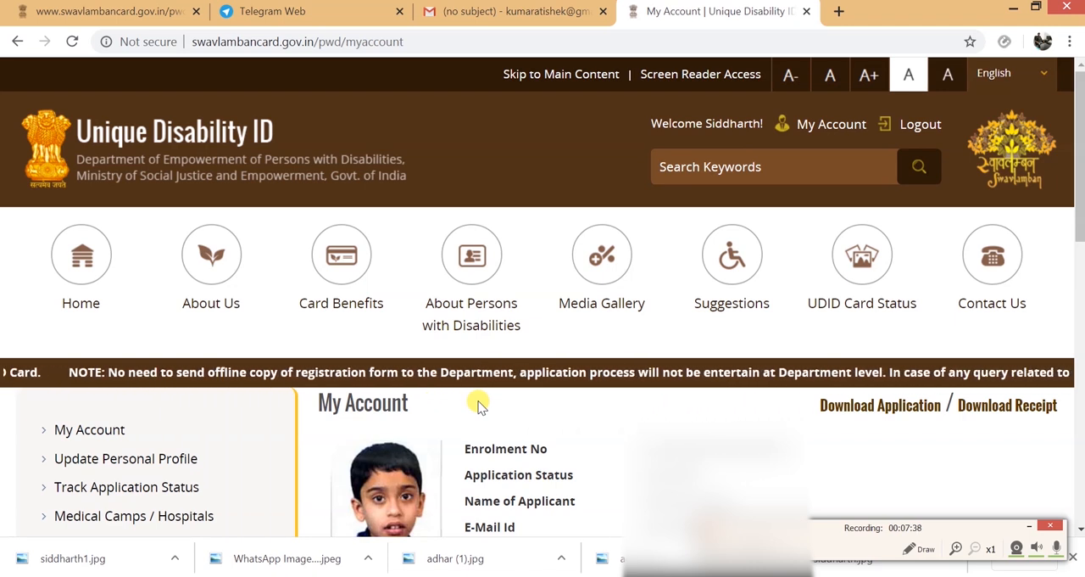
- Open the portal's Home page and look through its sections from the banner down to the footer
{"action": "left_click", "coordinate": [98, 265]}
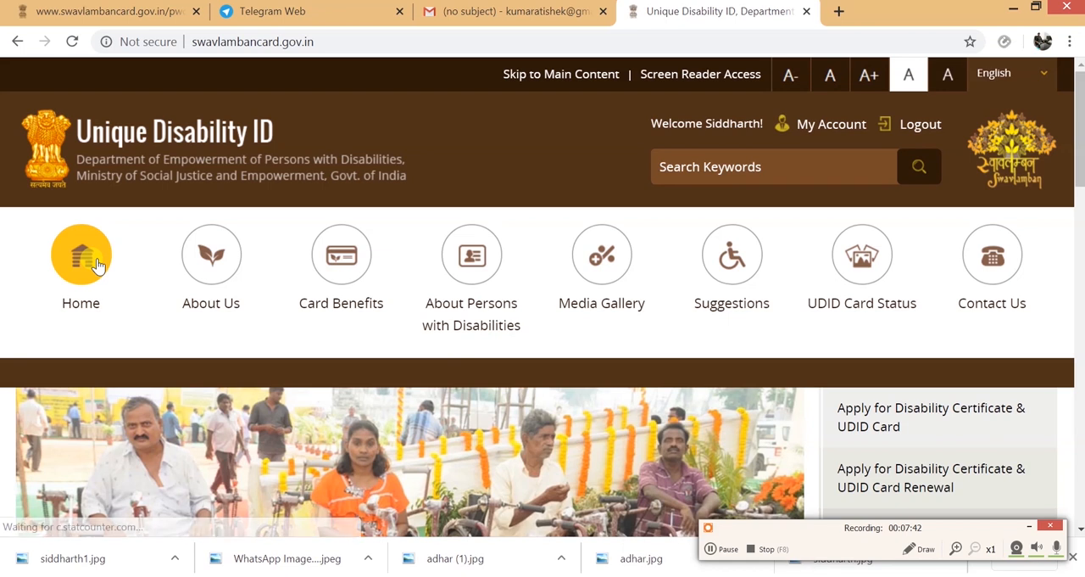
{"action": "scroll", "coordinate": [98, 266], "scroll_direction": "down", "scroll_amount": 7}
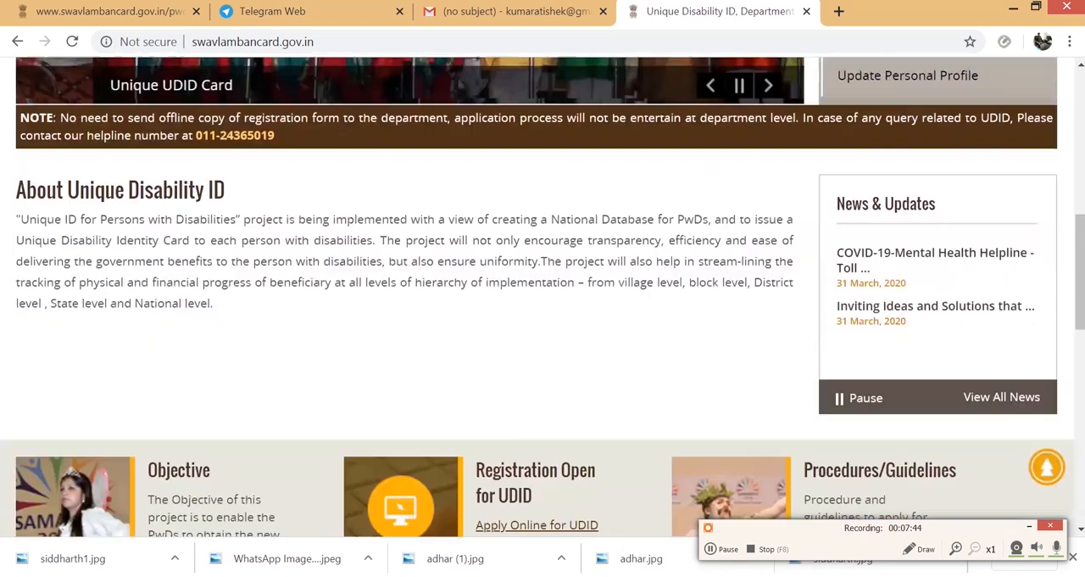
{"action": "scroll", "coordinate": [543, 296], "scroll_direction": "down", "scroll_amount": 8}
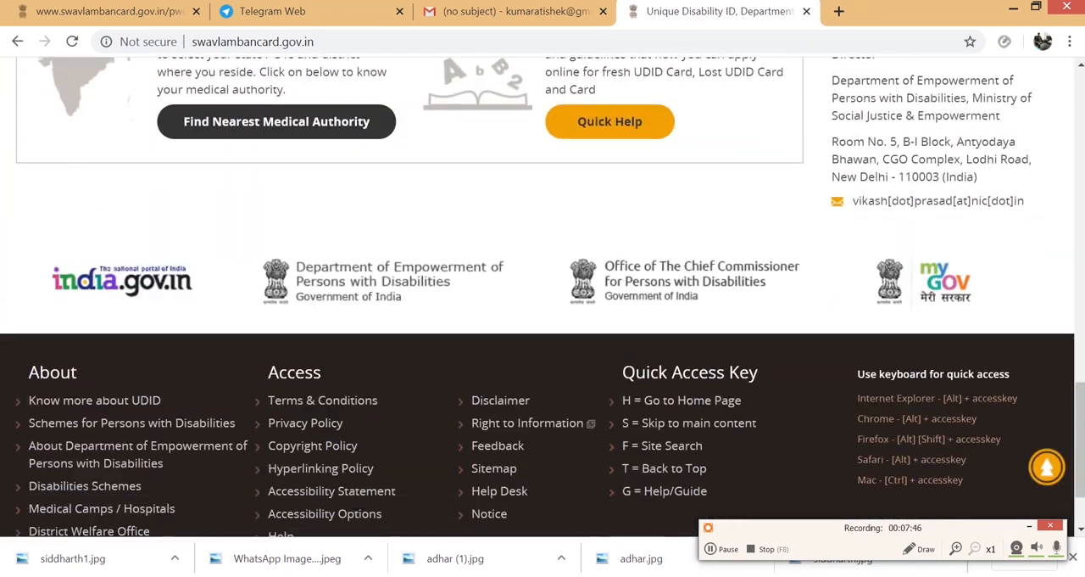
{"action": "scroll", "coordinate": [542, 297], "scroll_direction": "up", "scroll_amount": 15}
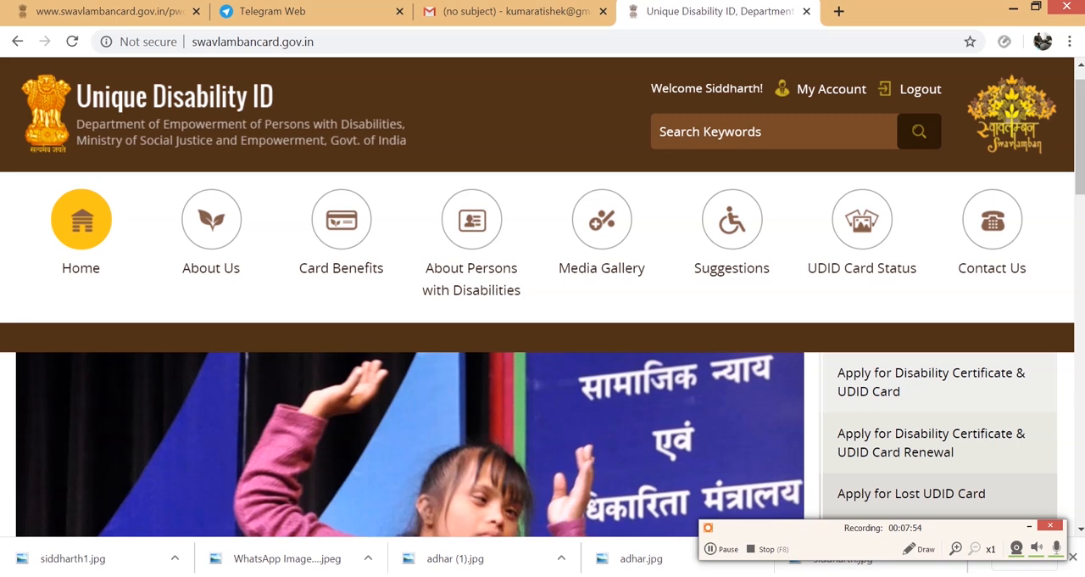
- Open the About Us page and look over the description of the Unique ID for Persons with Disabilities project
{"action": "left_click", "coordinate": [211, 224]}
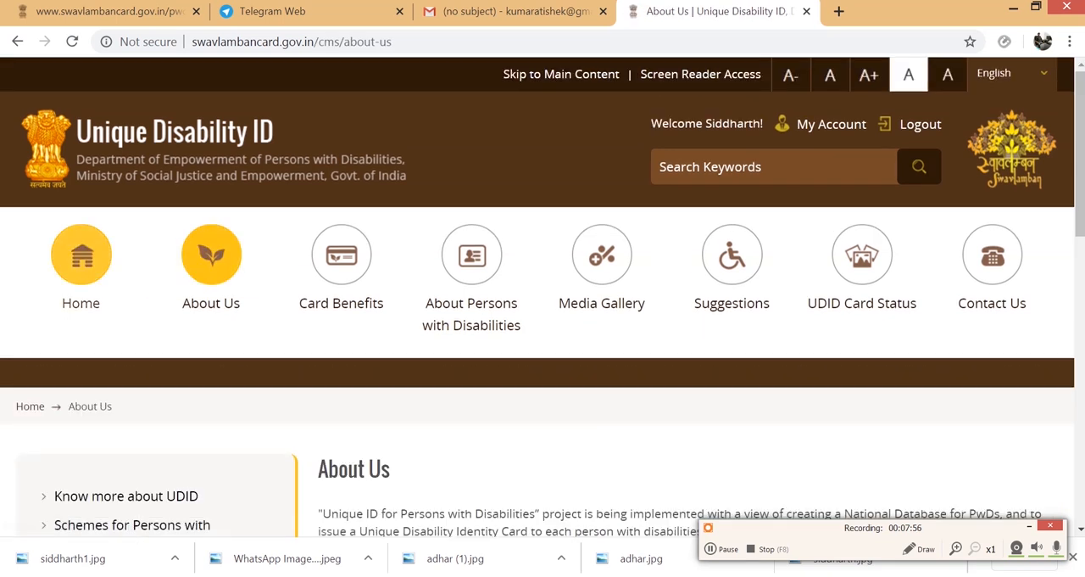
{"action": "scroll", "coordinate": [542, 297], "scroll_direction": "down", "scroll_amount": 5}
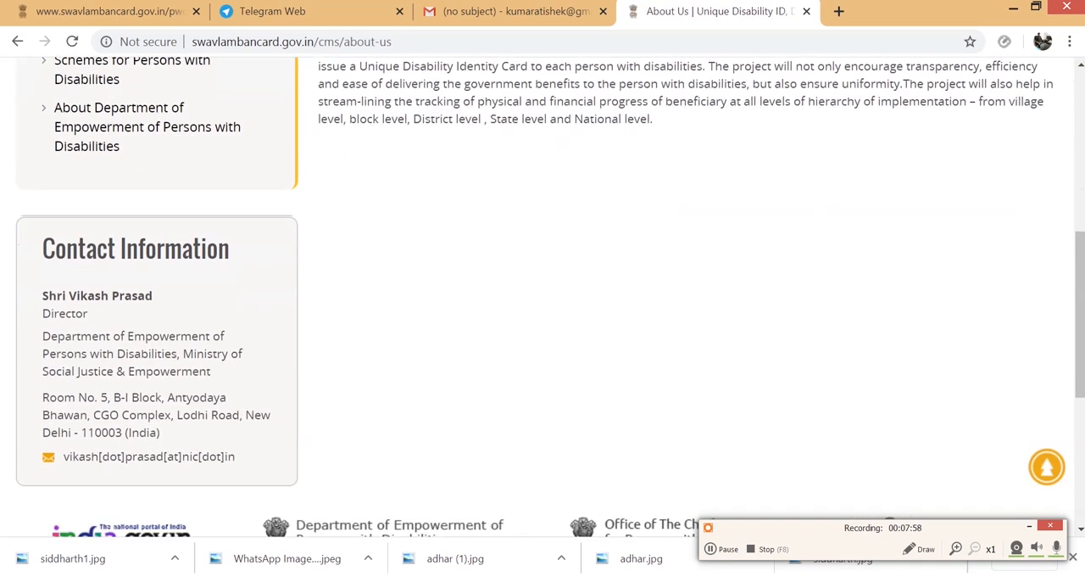
{"action": "scroll", "coordinate": [543, 297], "scroll_direction": "up", "scroll_amount": 5}
- Open the Card Benefits page and examine the listed benefits of the UDID card
{"action": "left_click", "coordinate": [341, 257]}
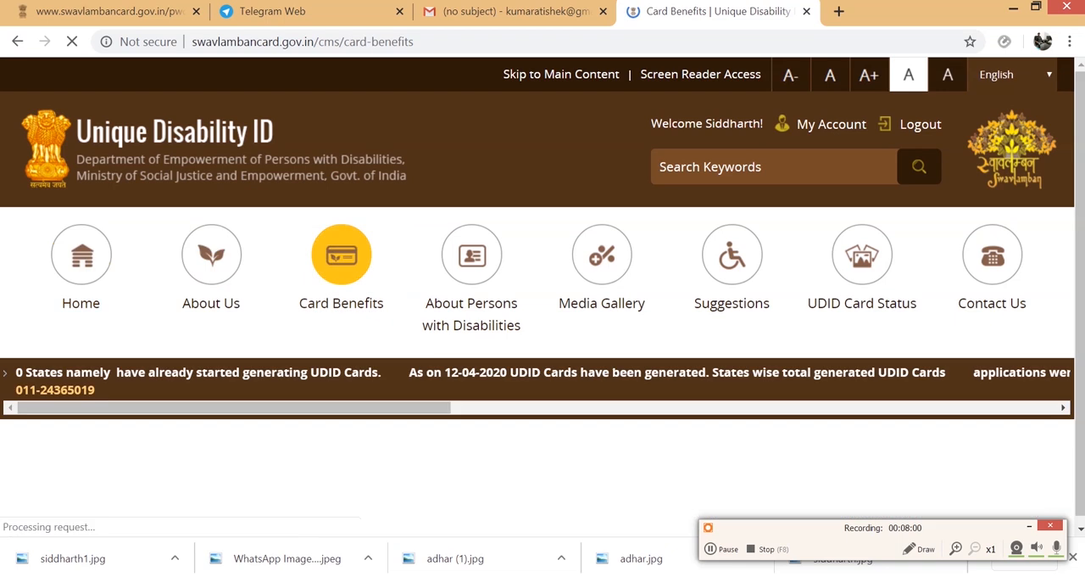
{"action": "scroll", "coordinate": [342, 256], "scroll_direction": "down", "scroll_amount": 5}
{"action": "scroll", "coordinate": [542, 288], "scroll_direction": "up", "scroll_amount": 4}
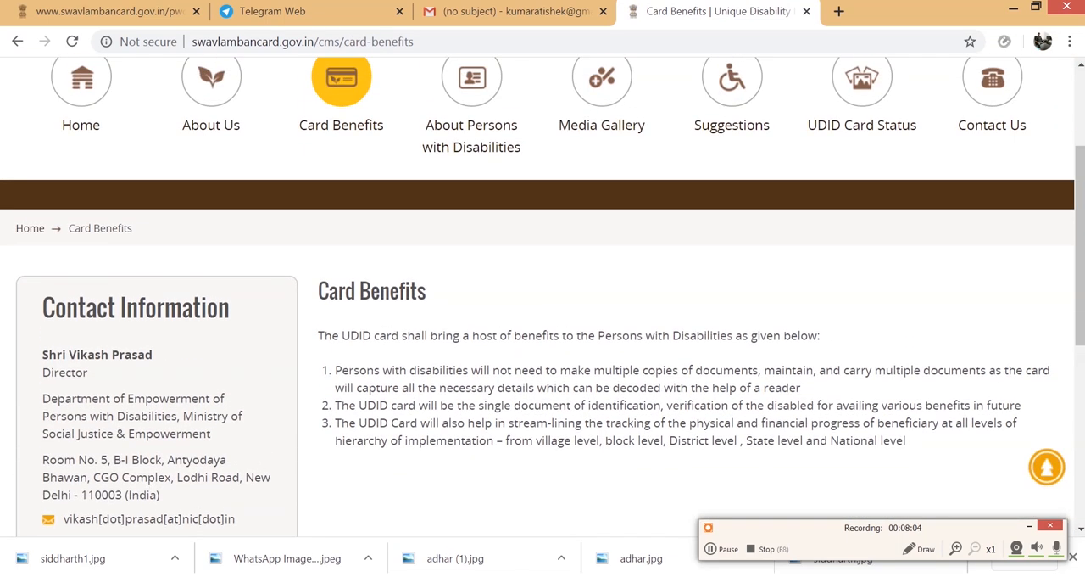
{"action": "scroll", "coordinate": [543, 297], "scroll_direction": "up", "scroll_amount": 1}
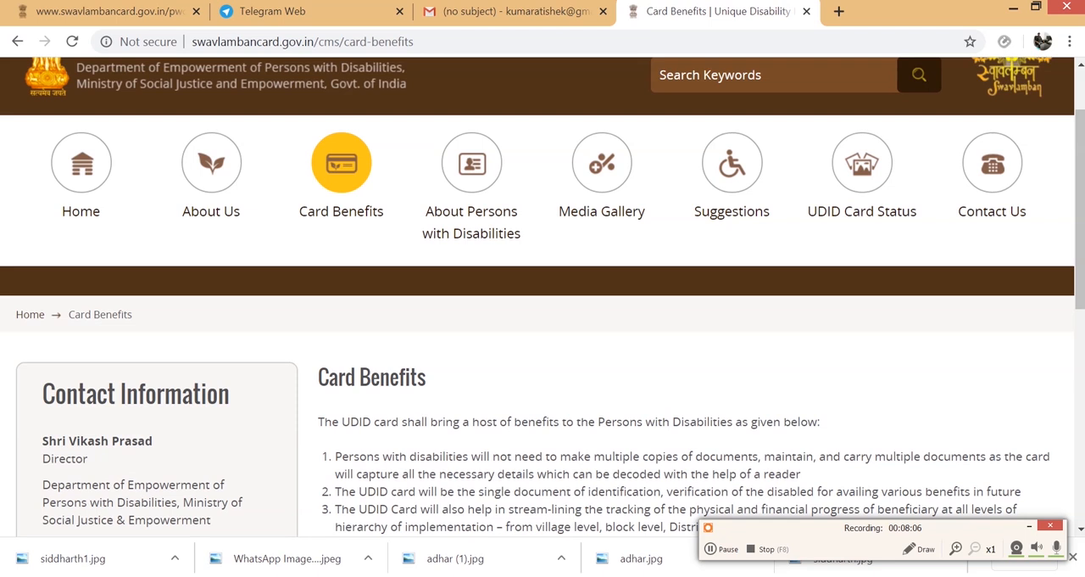
- Open the About Persons with Disabilities page and look over the definitions of the disability categories
{"action": "left_click", "coordinate": [472, 178]}
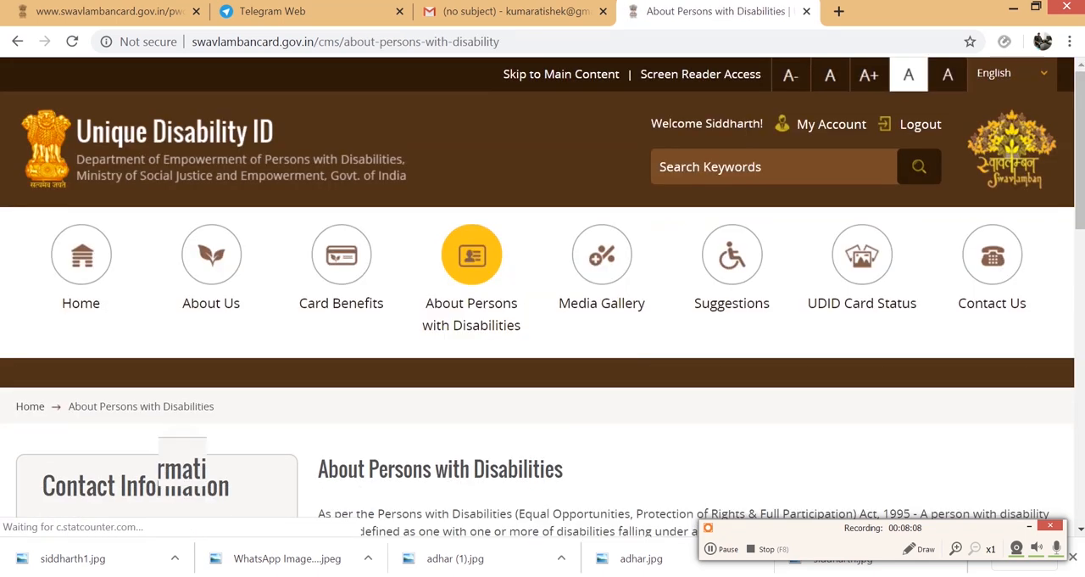
{"action": "scroll", "coordinate": [543, 339], "scroll_direction": "down", "scroll_amount": 4}
{"action": "scroll", "coordinate": [543, 296], "scroll_direction": "down", "scroll_amount": 4}
{"action": "scroll", "coordinate": [543, 297], "scroll_direction": "up", "scroll_amount": 4}
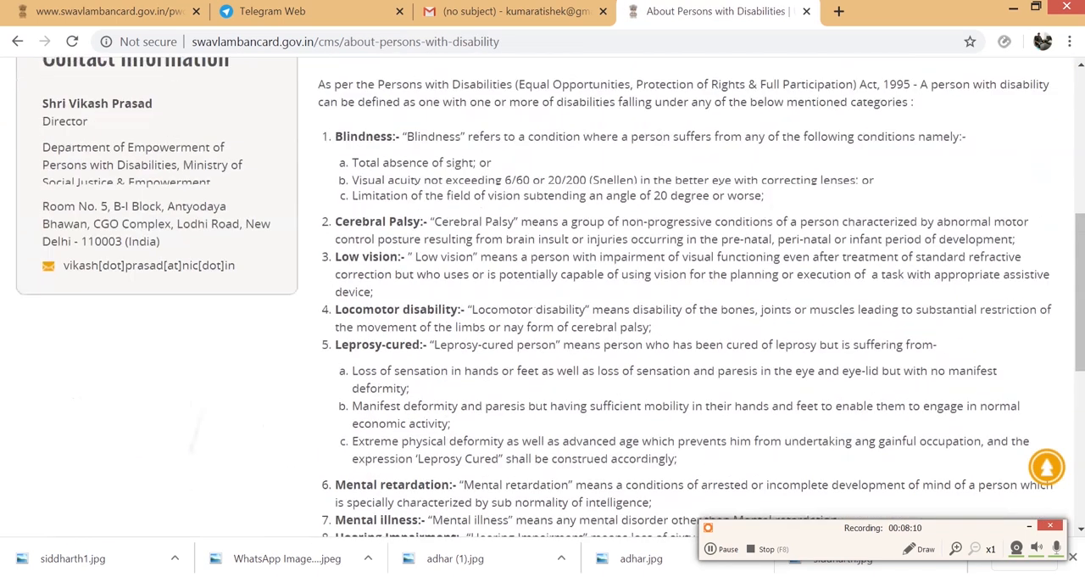
{"action": "scroll", "coordinate": [543, 296], "scroll_direction": "up", "scroll_amount": 3}
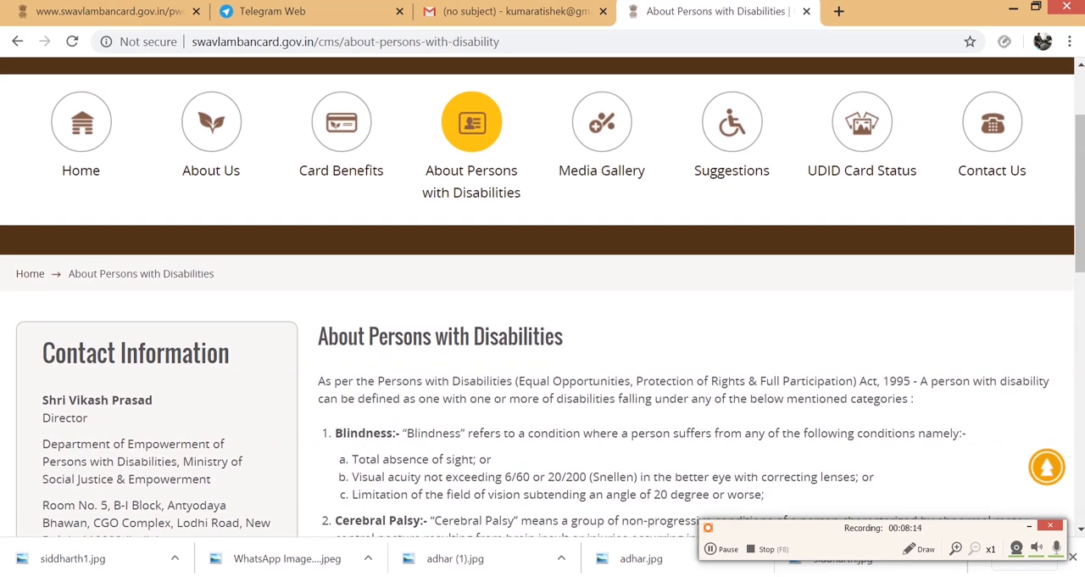
- Open the UDID Card Status page and examine the list of states and union territories covered by the project
{"action": "left_click", "coordinate": [861, 123]}
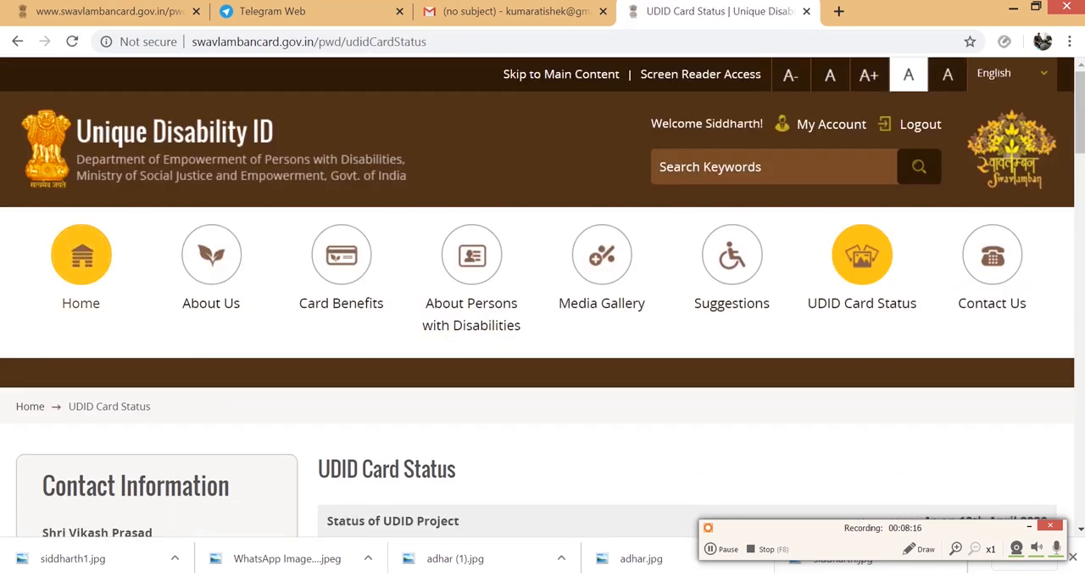
{"action": "scroll", "coordinate": [543, 297], "scroll_direction": "down", "scroll_amount": 6}
{"action": "scroll", "coordinate": [542, 297], "scroll_direction": "up", "scroll_amount": 1}
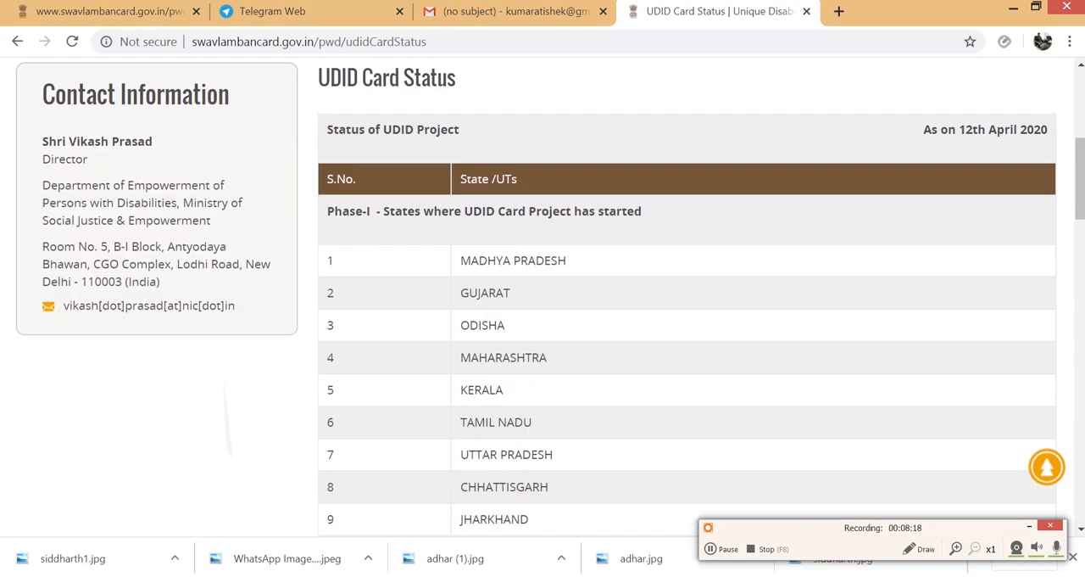
{"action": "scroll", "coordinate": [543, 297], "scroll_direction": "up", "scroll_amount": 3}
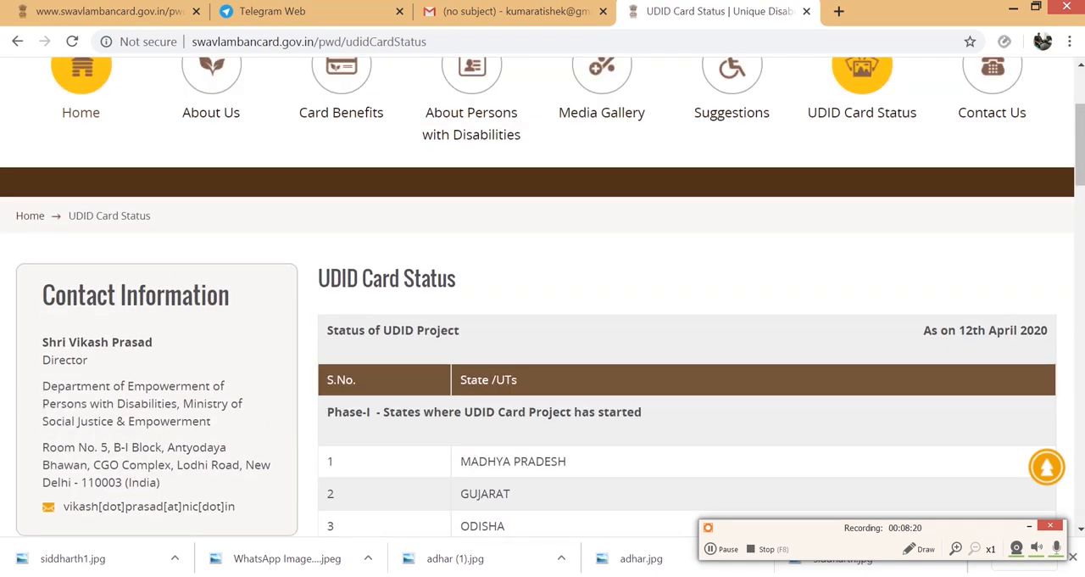